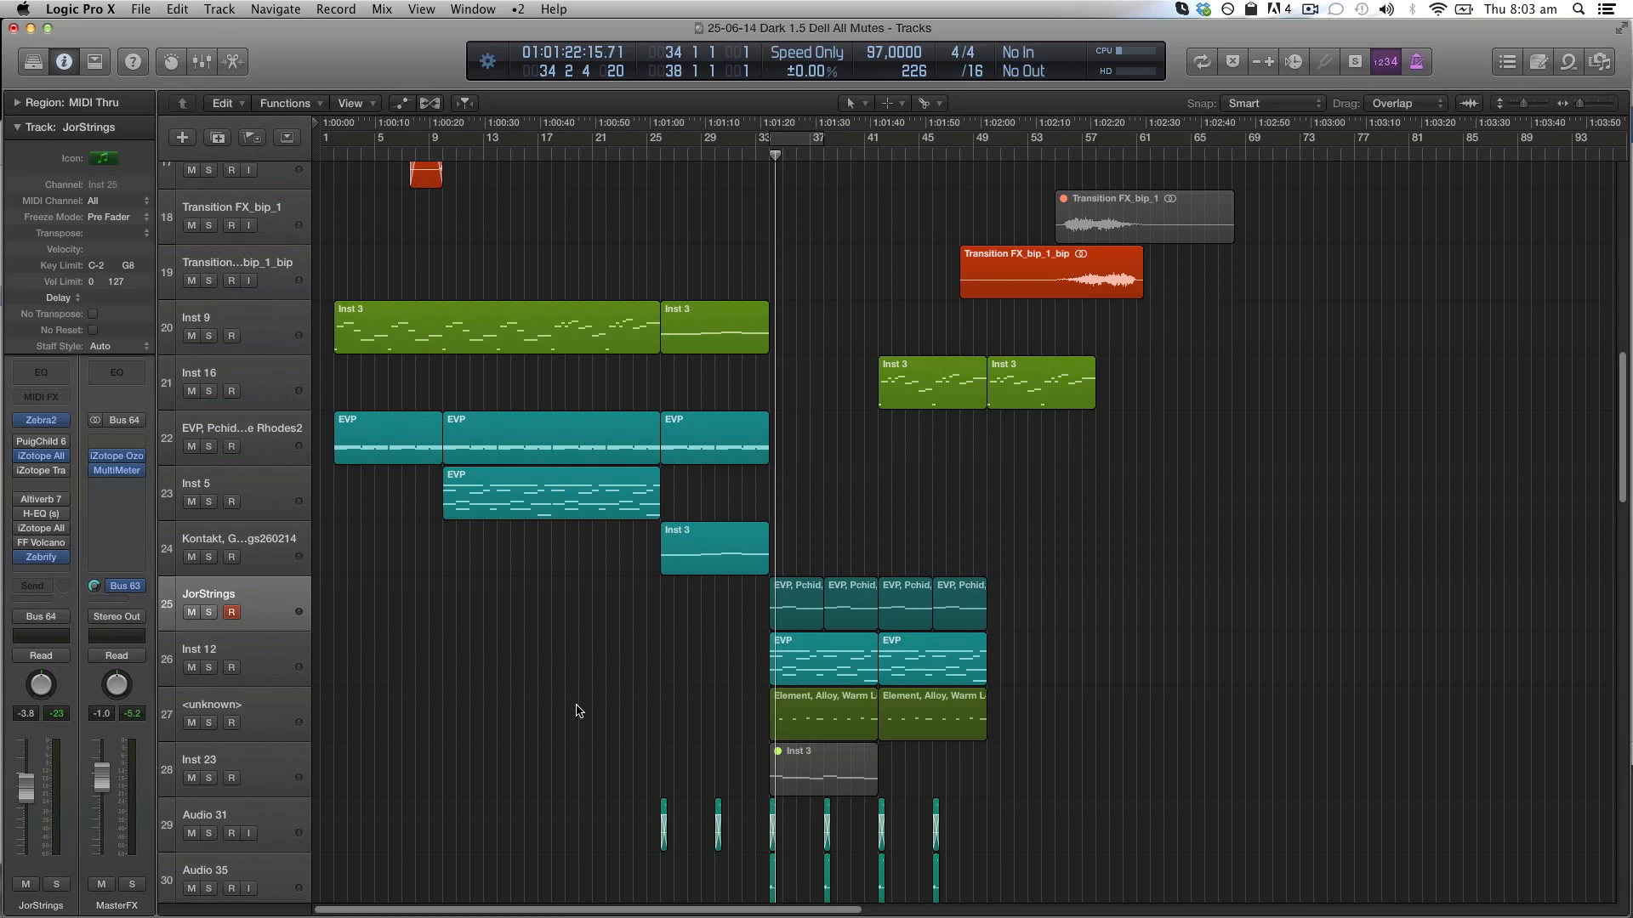
# Play the project from the beginning.
pyautogui.press('Return')
pyautogui.press('space')
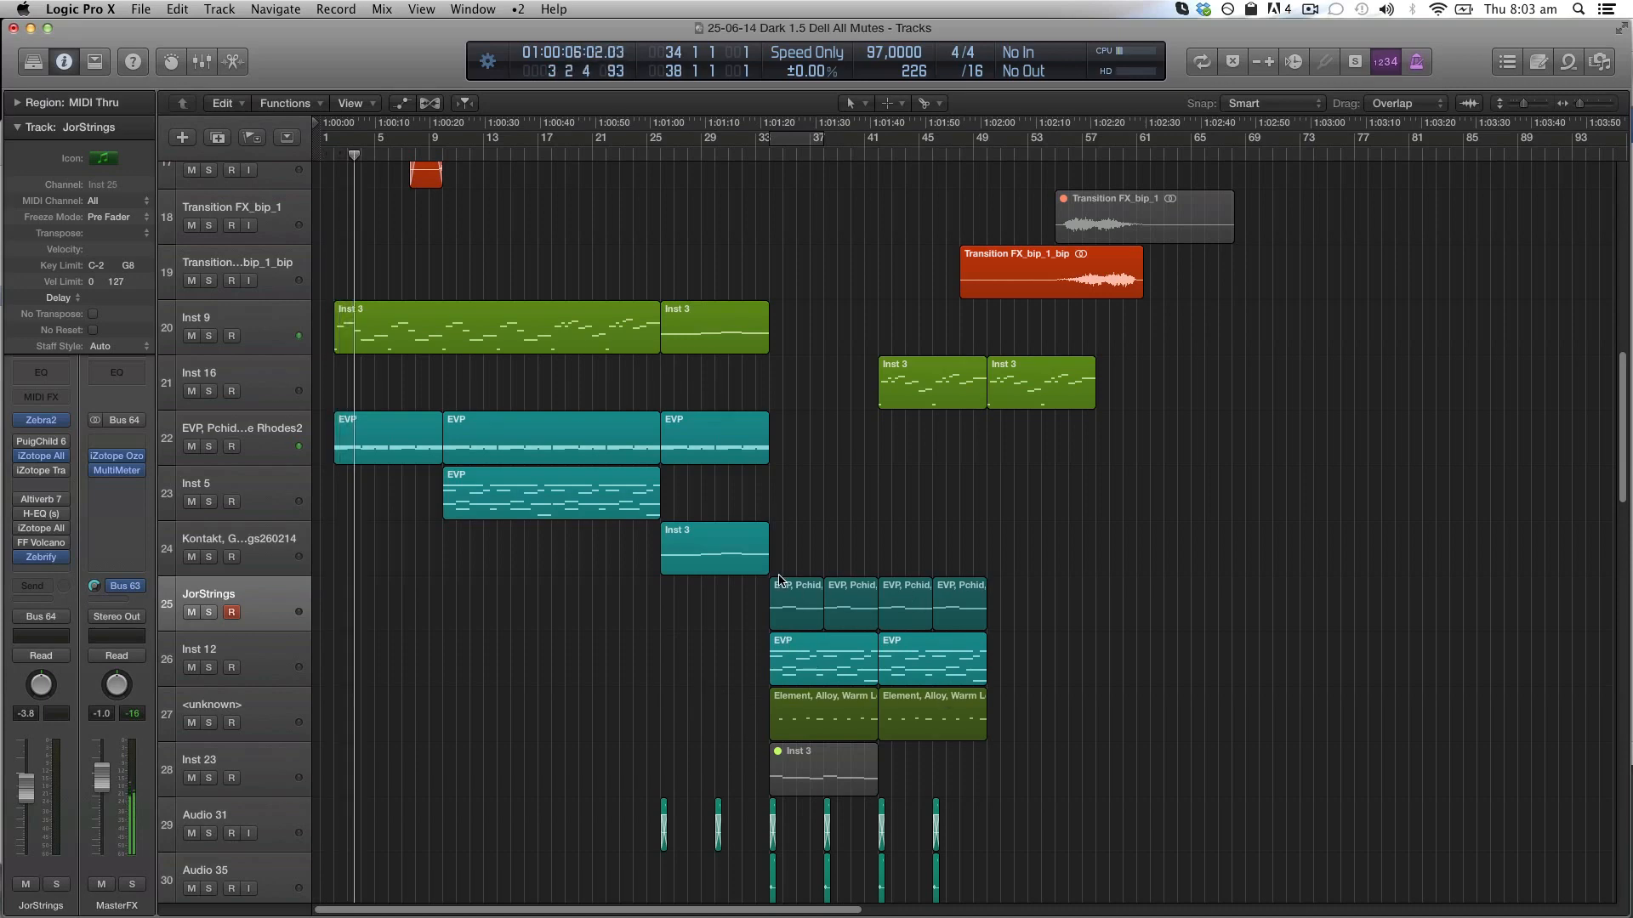
# Join the four regions on the JorStrings track into one and set the cycle range to the joined region.
pyautogui.moveTo(735, 602); pyautogui.dragTo(1038, 613)
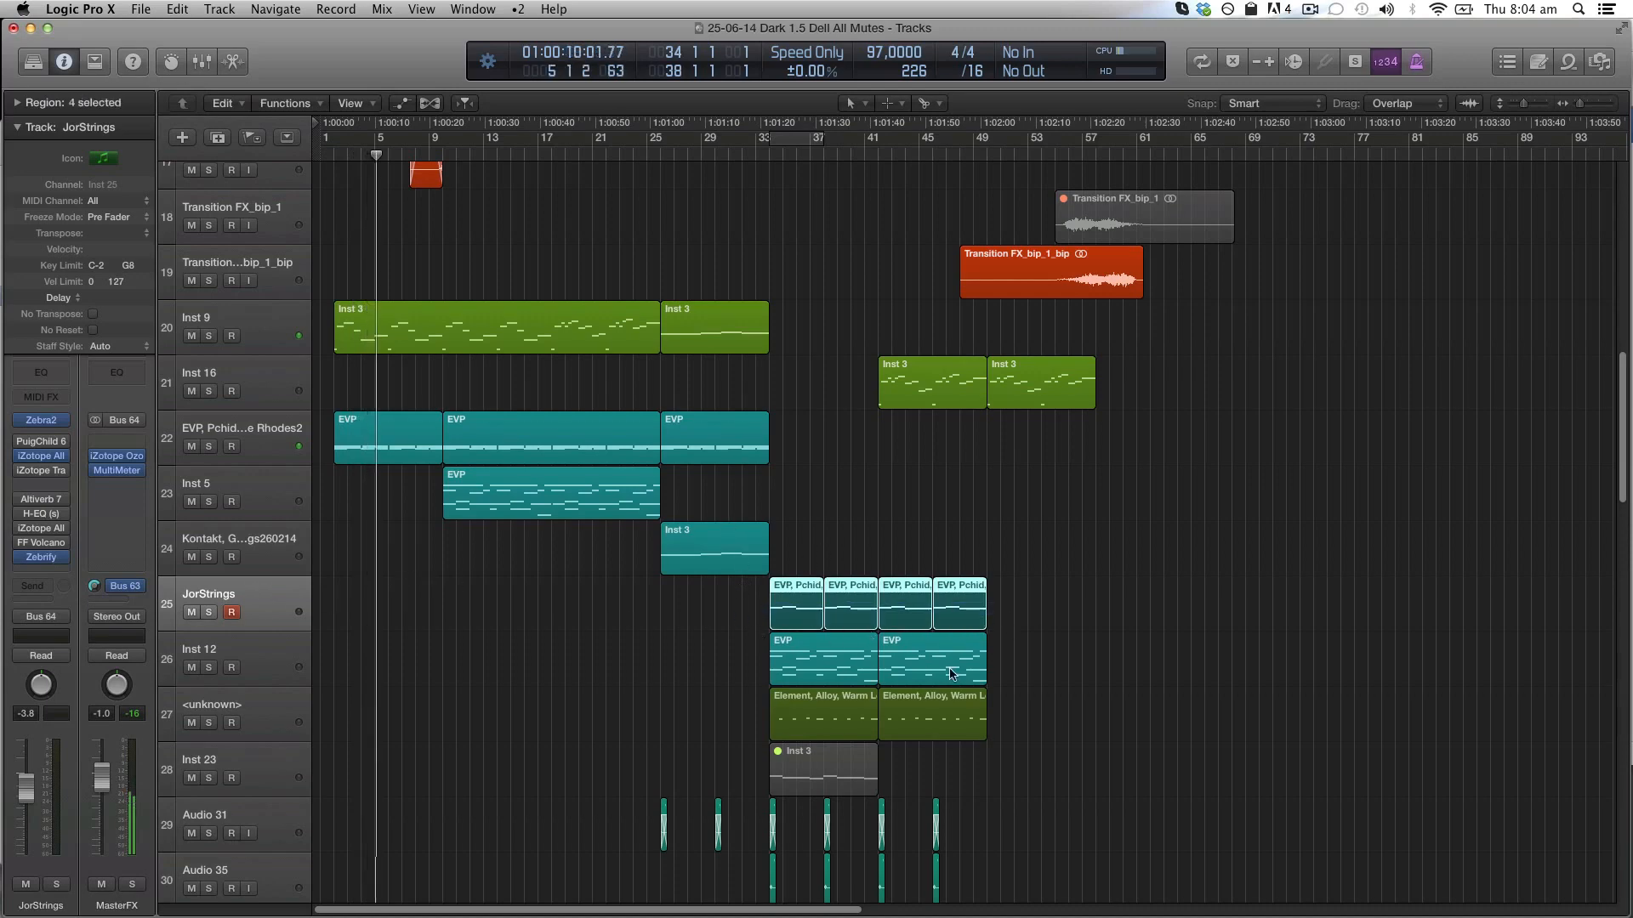
pyautogui.press('super+Right')
pyautogui.press('super+Down')
pyautogui.press('super+Down')
pyautogui.press('super+Down')
pyautogui.press('XF86AudioRaiseVolume')
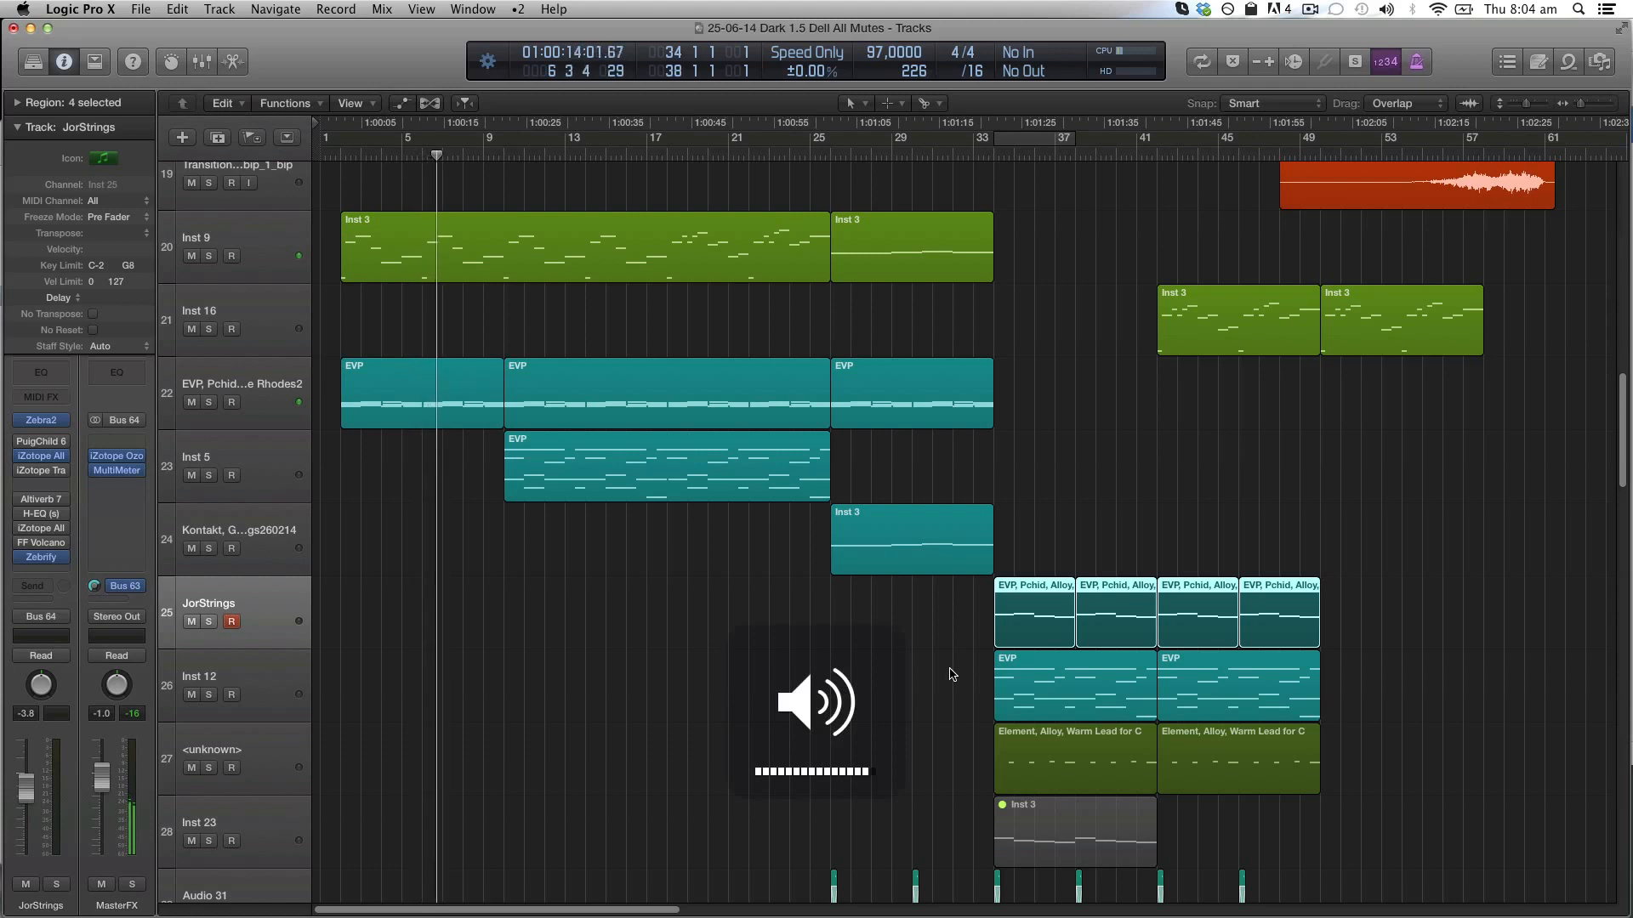
pyautogui.moveTo(1072, 536); pyautogui.dragTo(1329, 614)
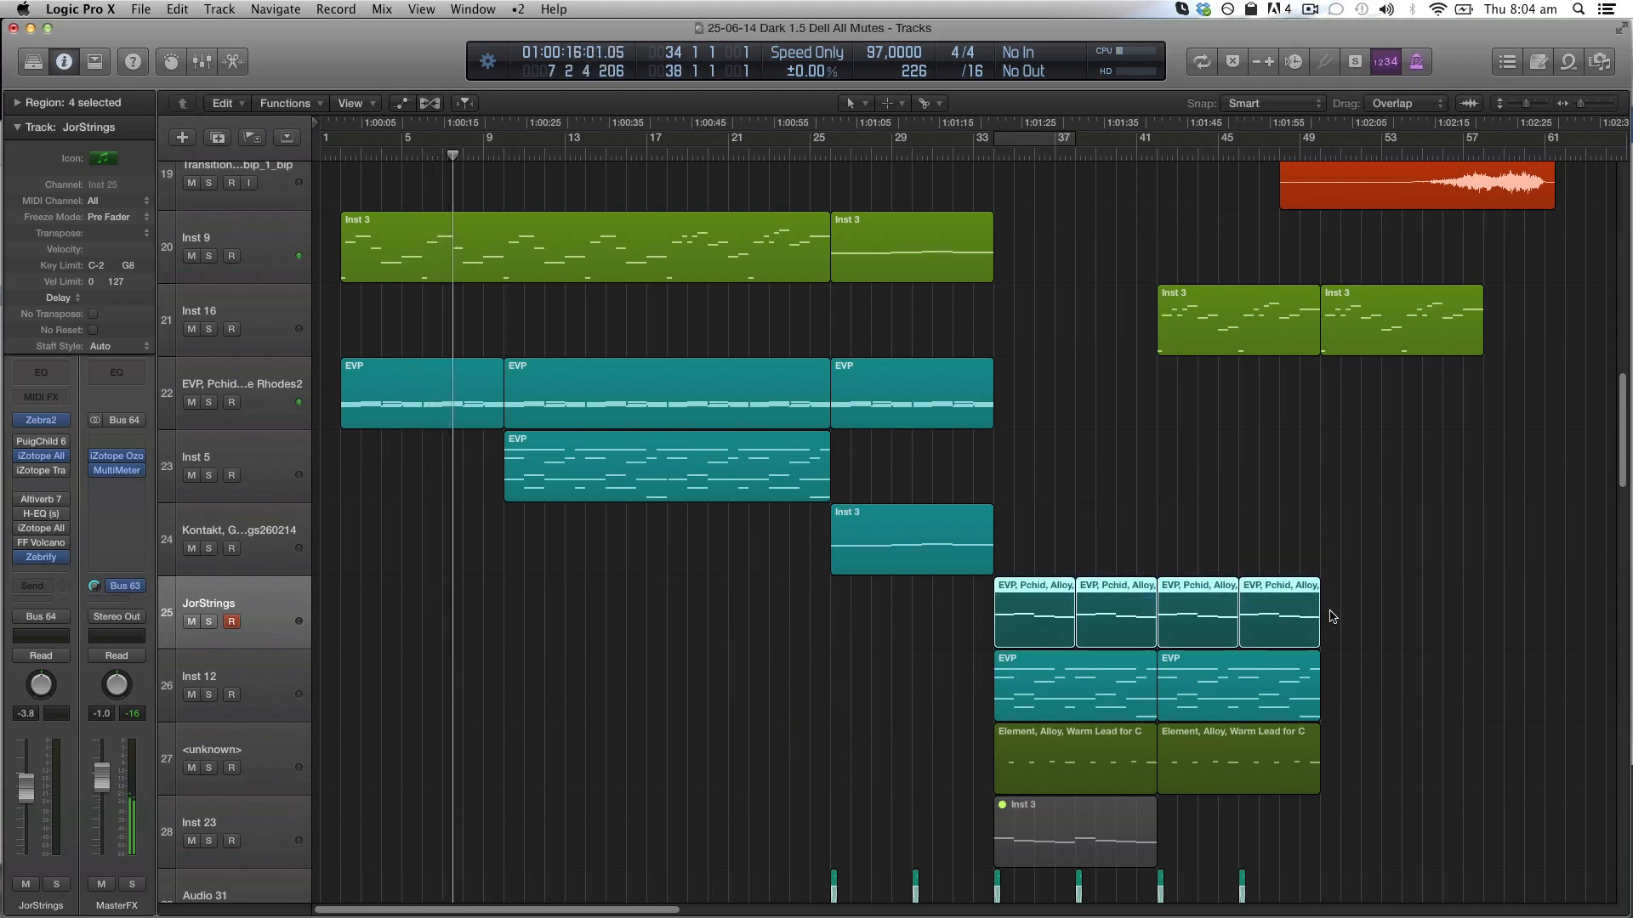
pyautogui.rightClick(1328, 614)
pyautogui.click(1404, 726)
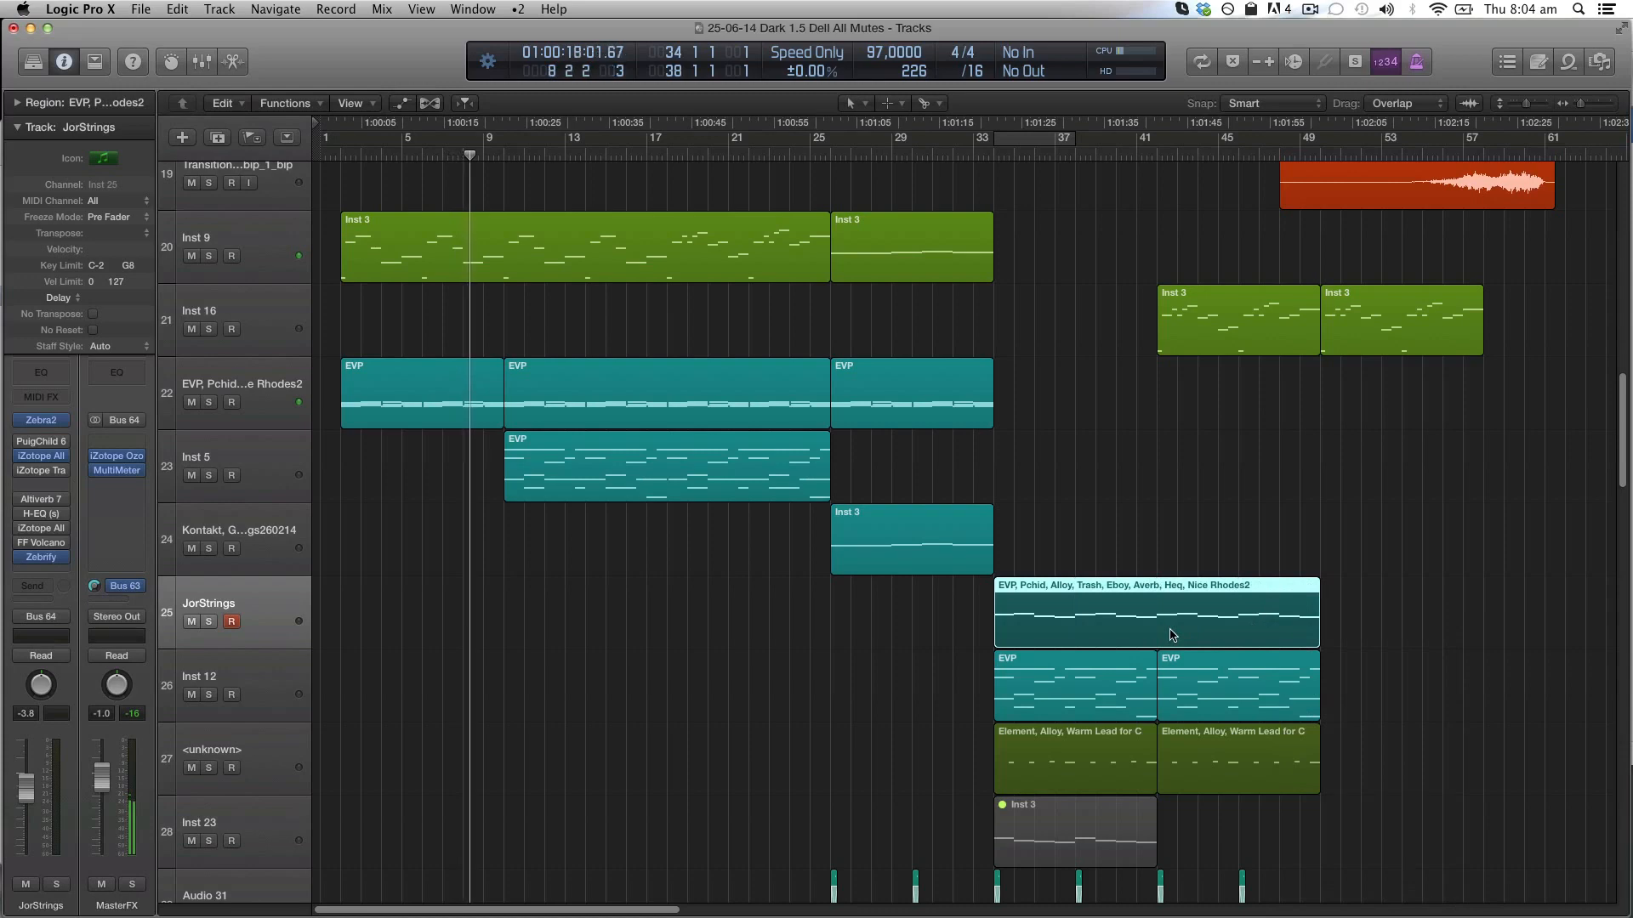
pyautogui.press('u')
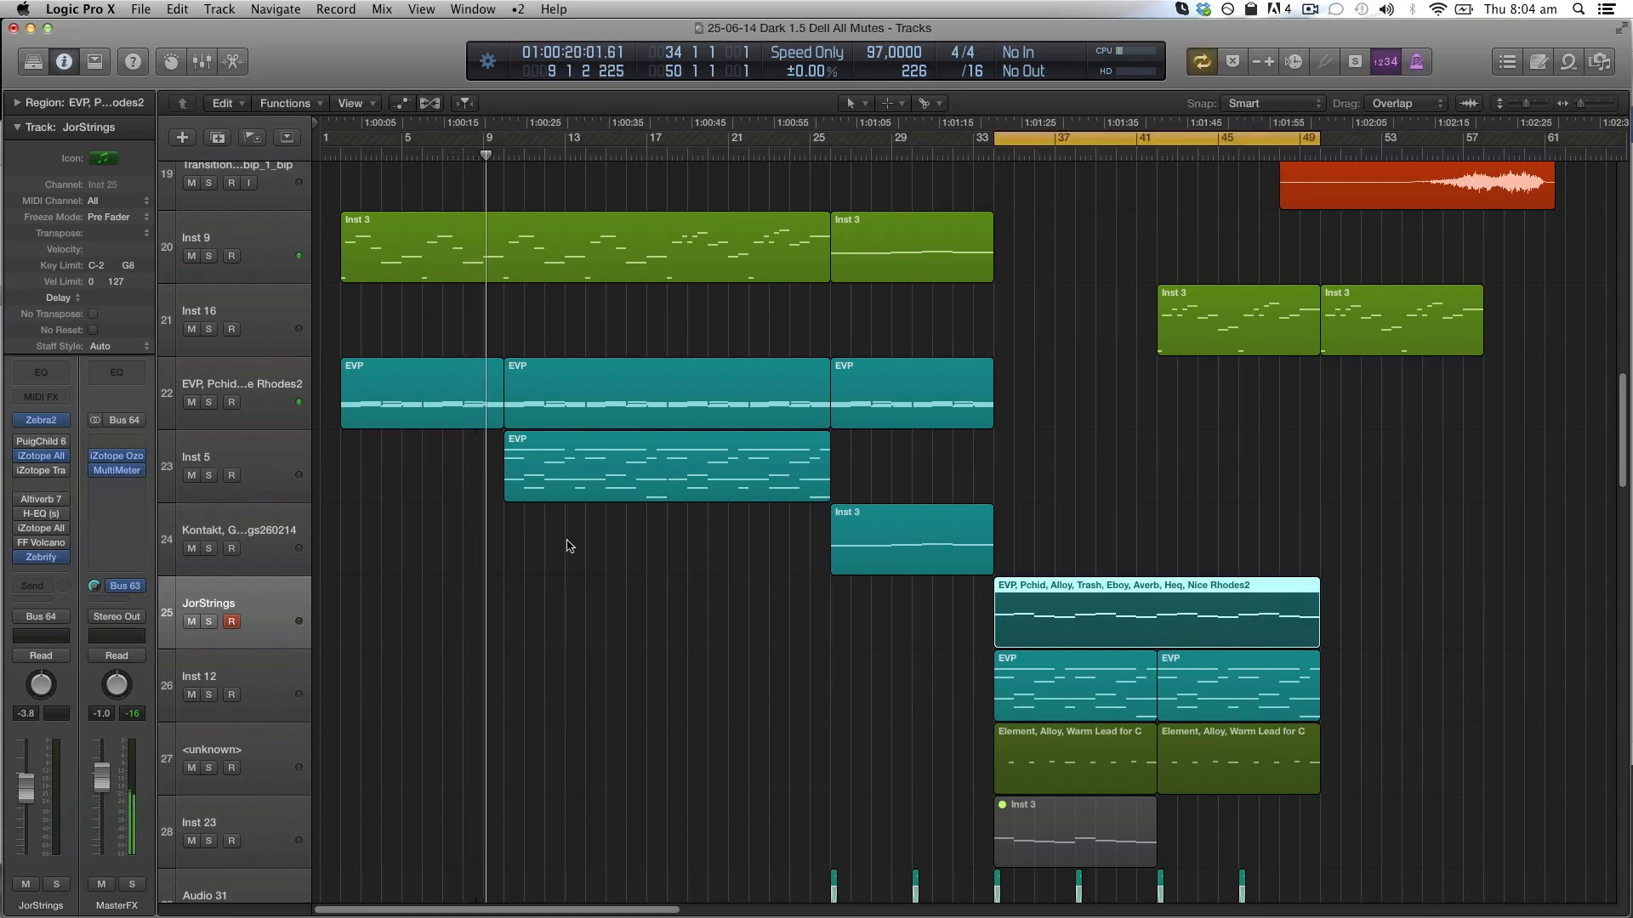
# Look through the JorStrings track's Zebra2 patch, including its comb filters, modulation matrix and arpeggiator settings, and close it.
pyautogui.click(41, 424)
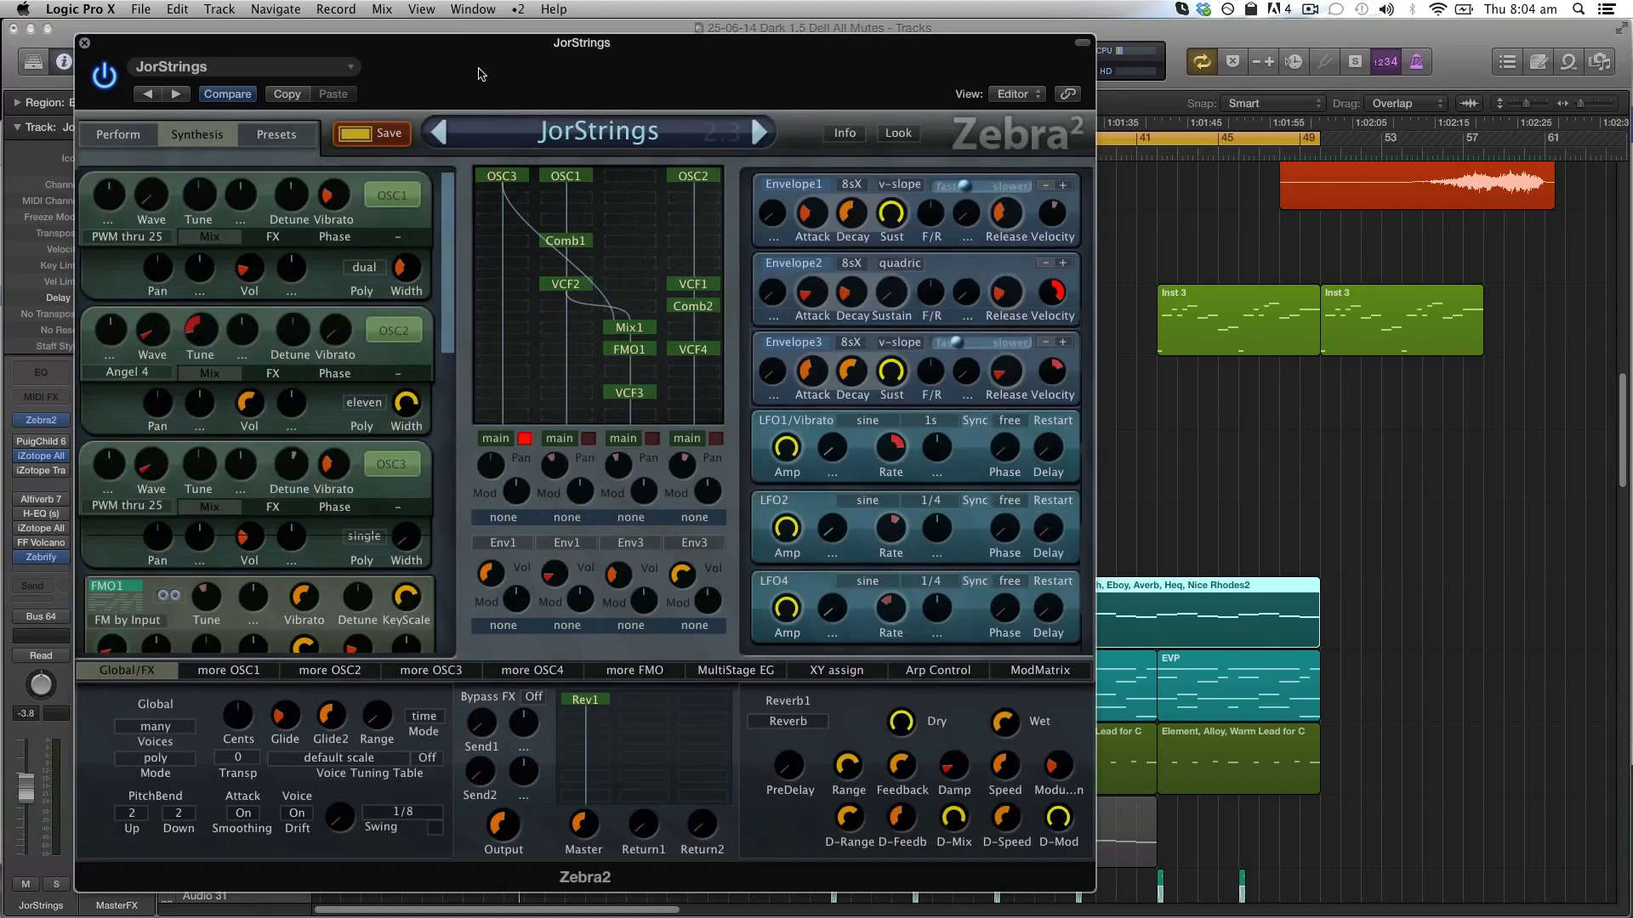
pyautogui.moveTo(480, 74); pyautogui.dragTo(813, 87)
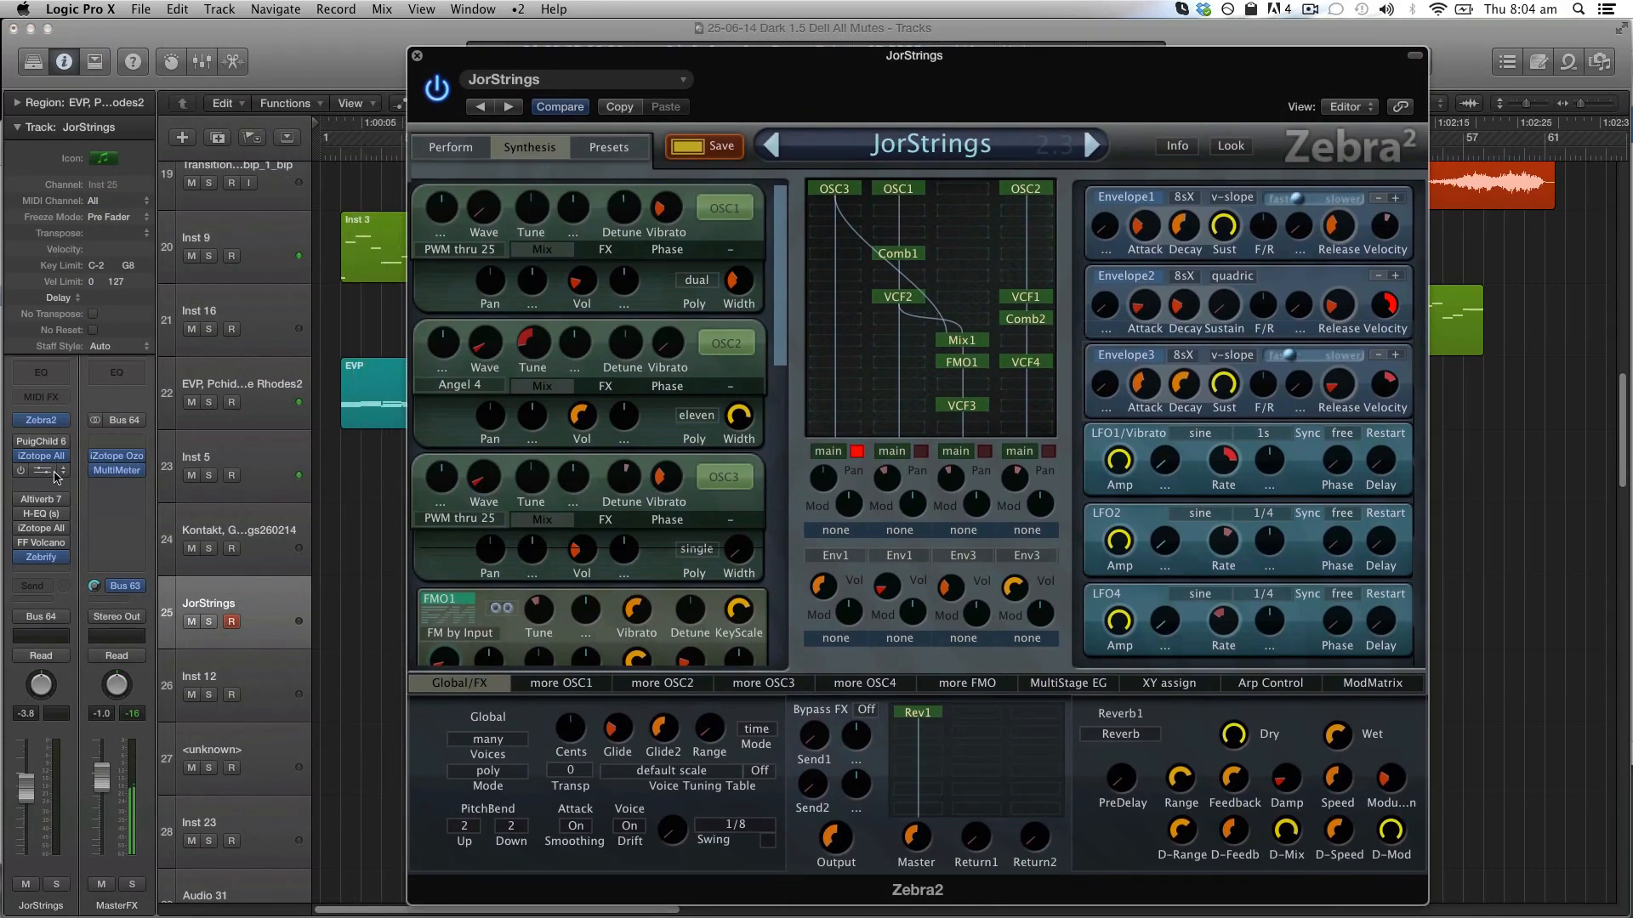
pyautogui.moveTo(23, 562)
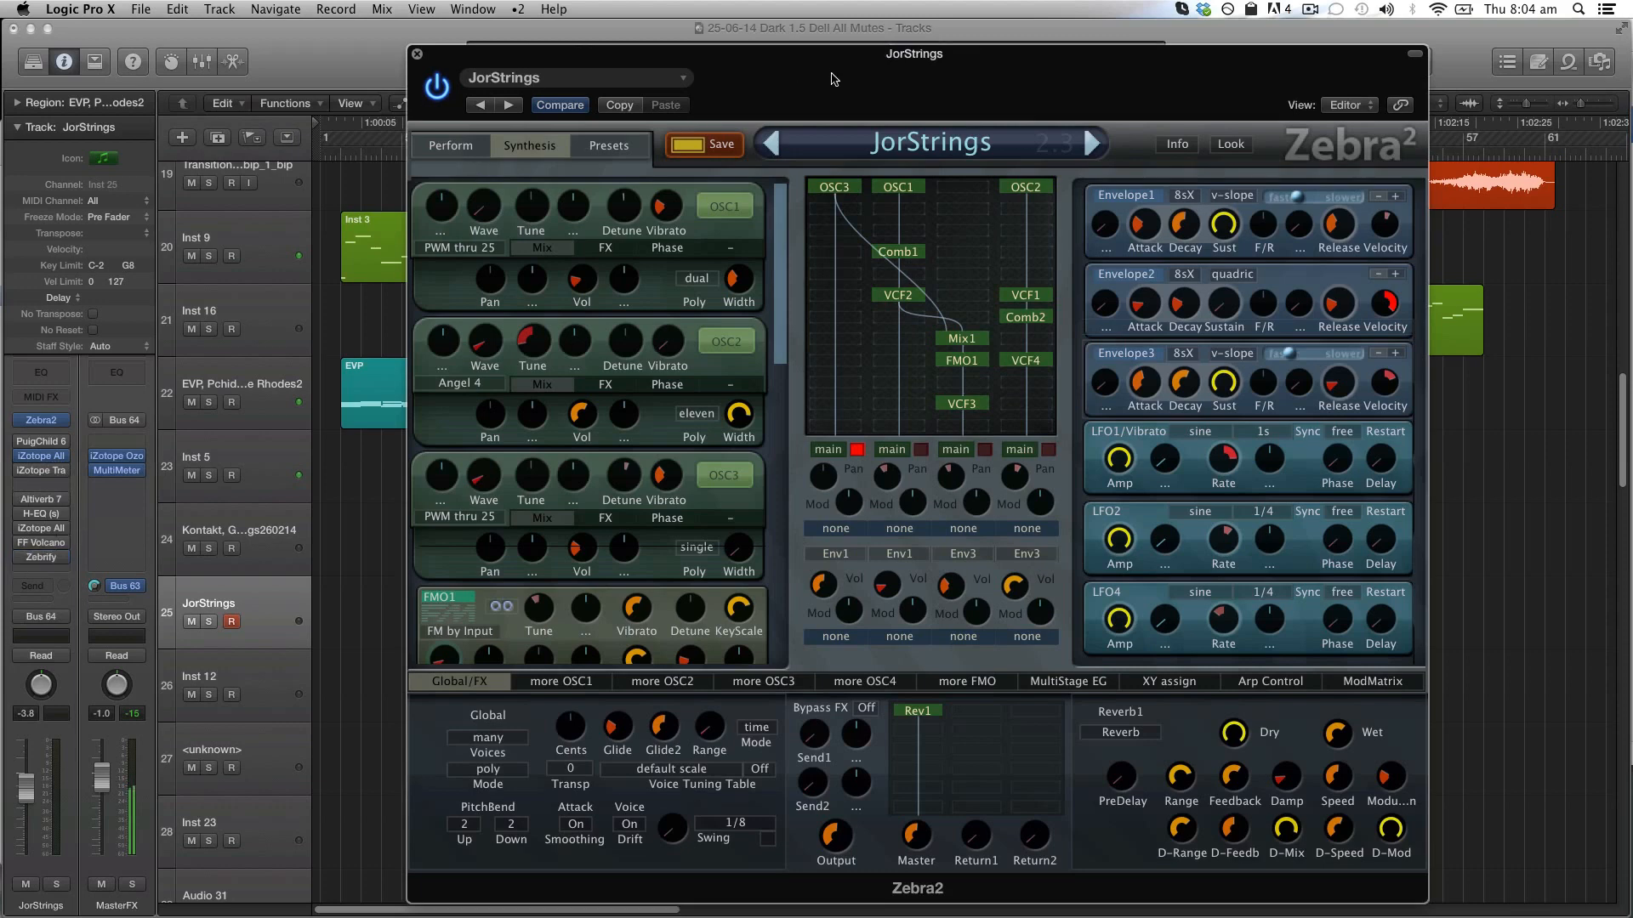
pyautogui.moveTo(710, 119); pyautogui.dragTo(656, 112)
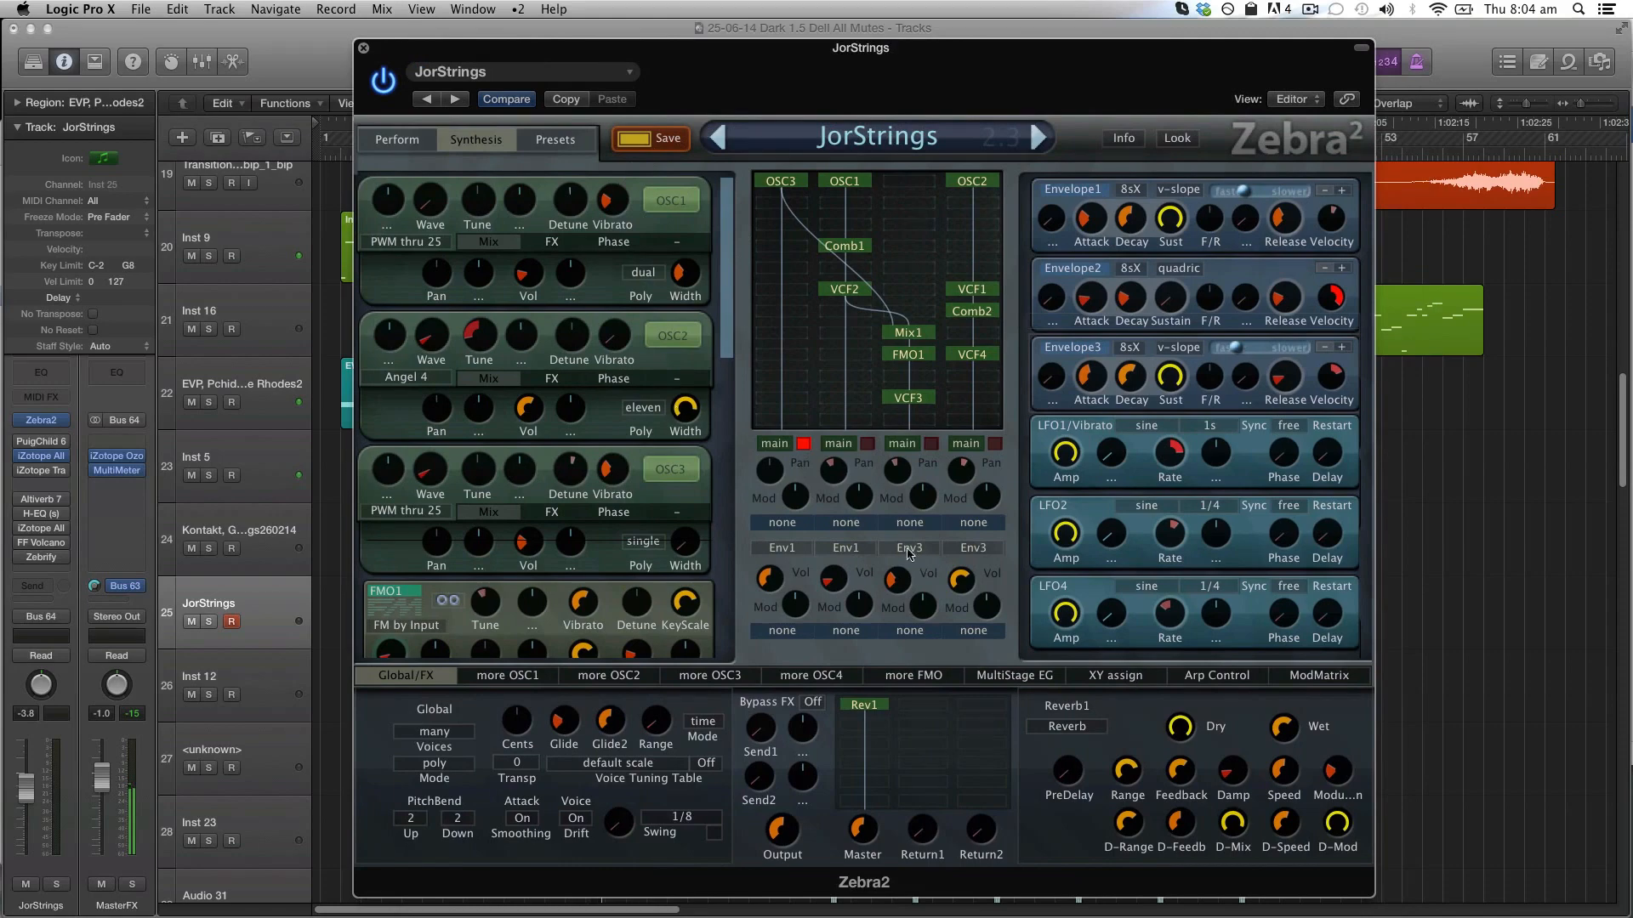
pyautogui.moveTo(723, 356); pyautogui.dragTo(848, 646)
pyautogui.click(1350, 678)
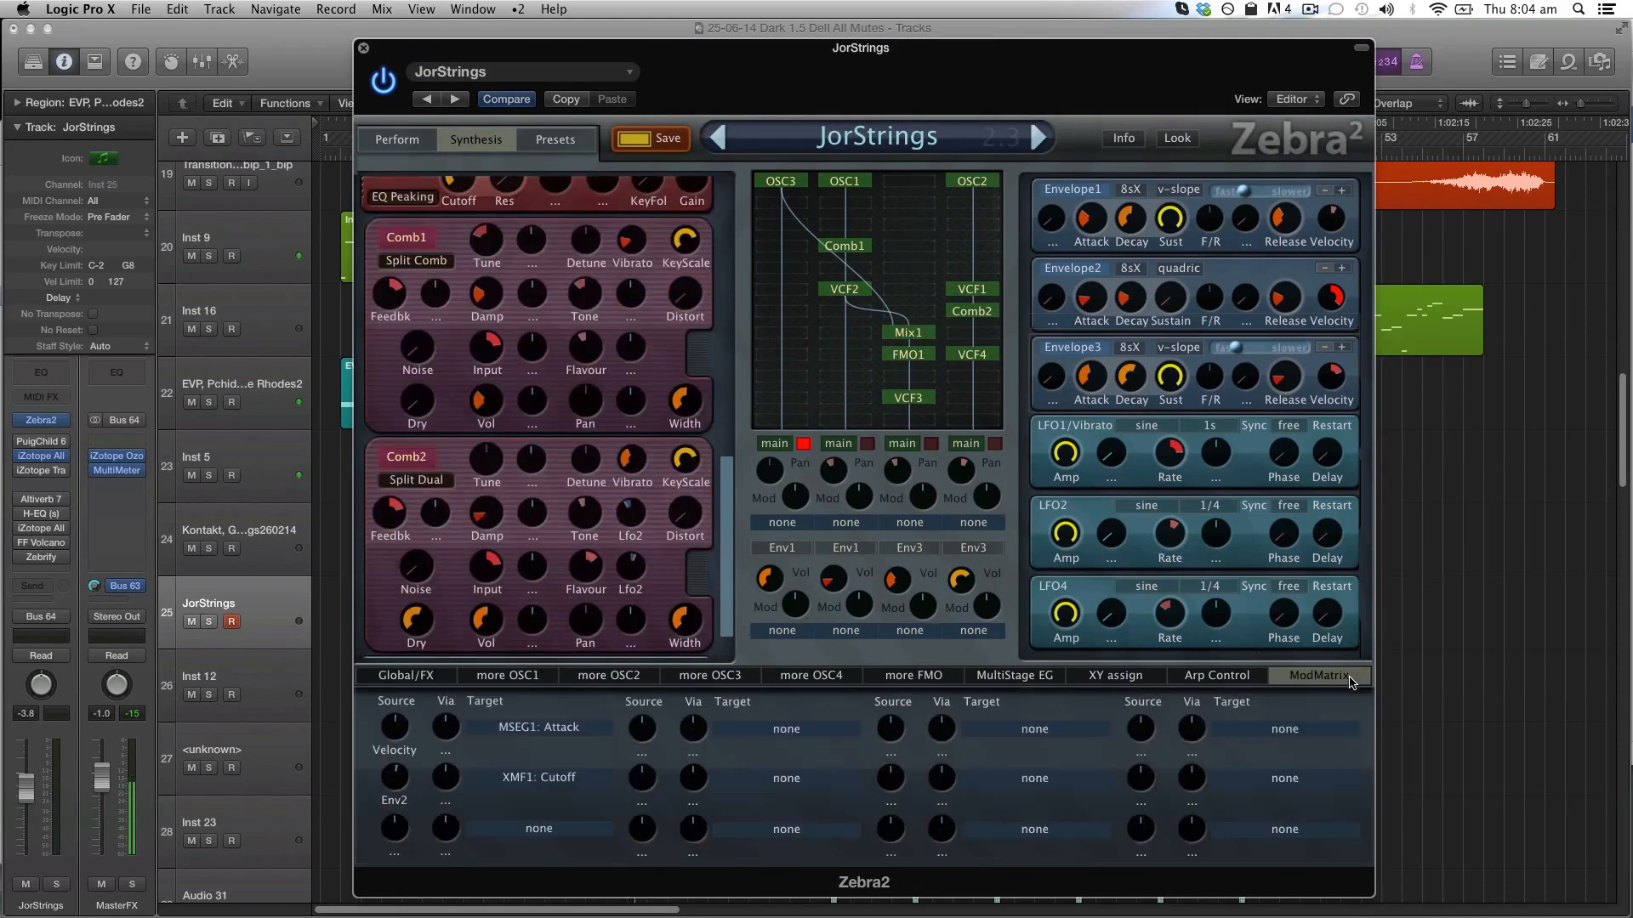
pyautogui.click(1244, 678)
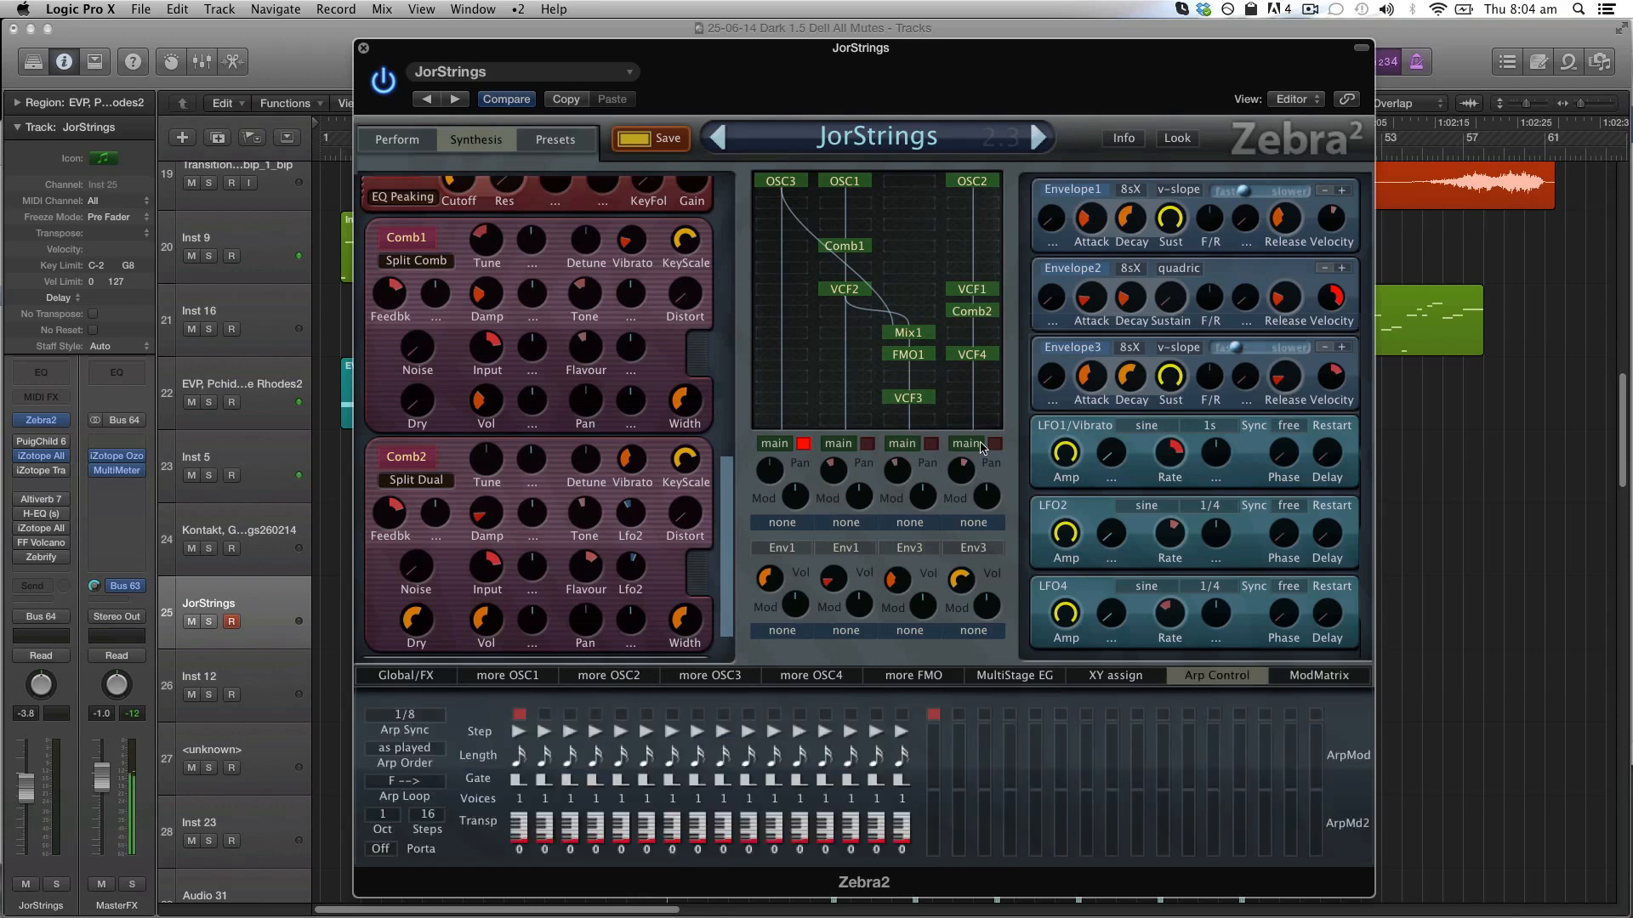
pyautogui.press('super+w')
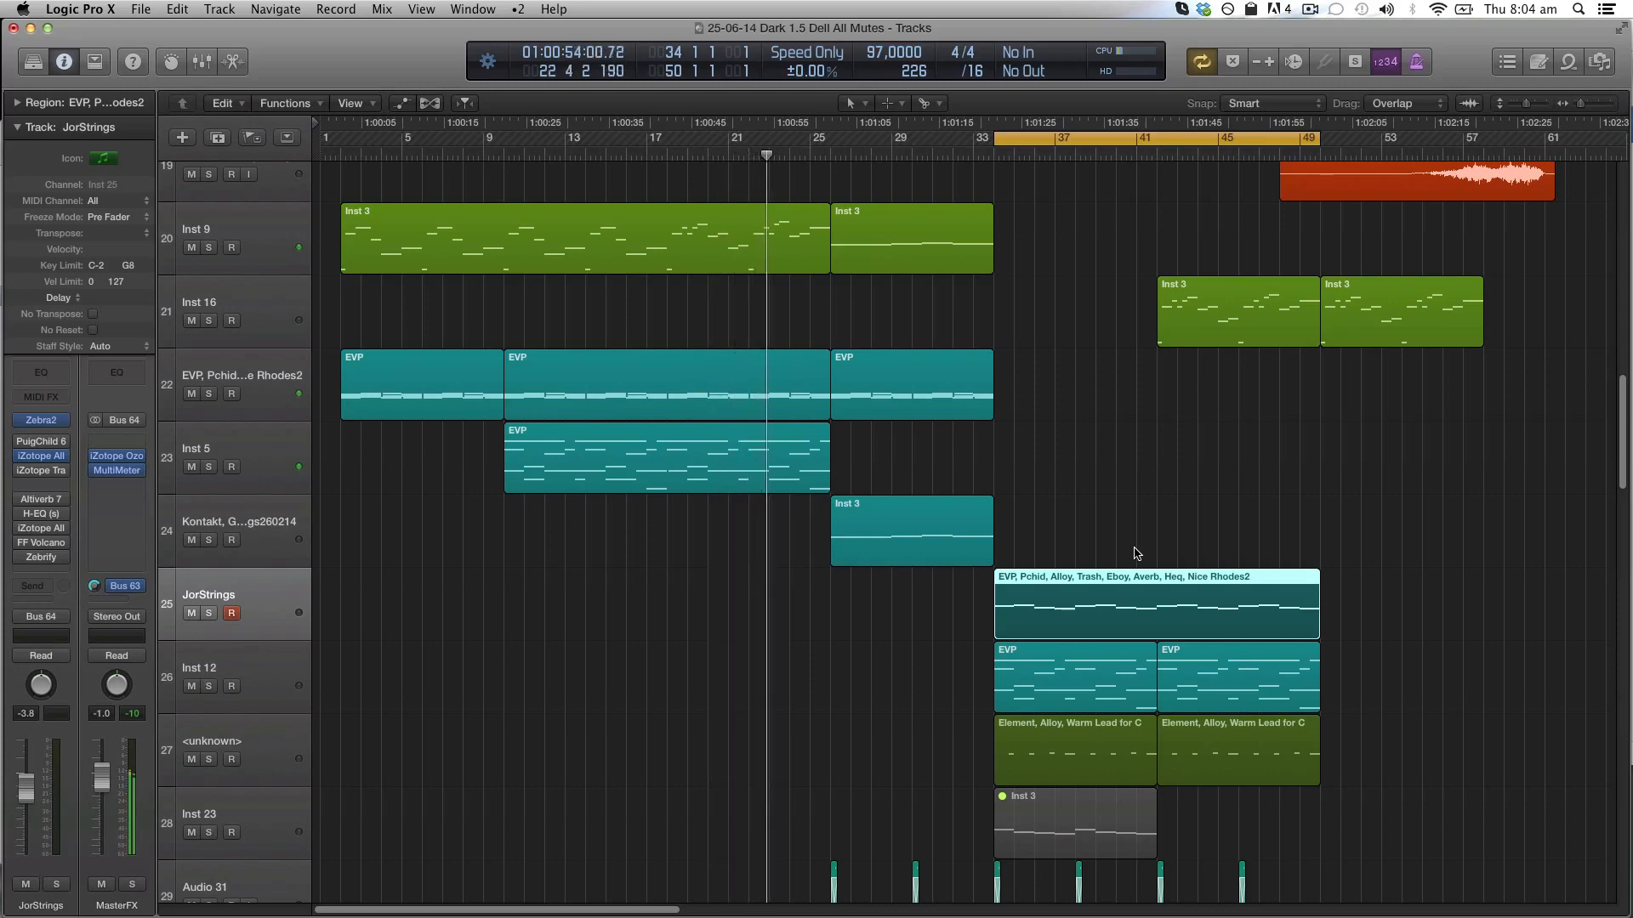
# Set the cycle range to the first Element, Alloy, Warm Lead region on track 27.
pyautogui.scroll(-2, 1136, 553)
pyautogui.scroll(-3, 1135, 554)
pyautogui.scroll(1, 1138, 553)
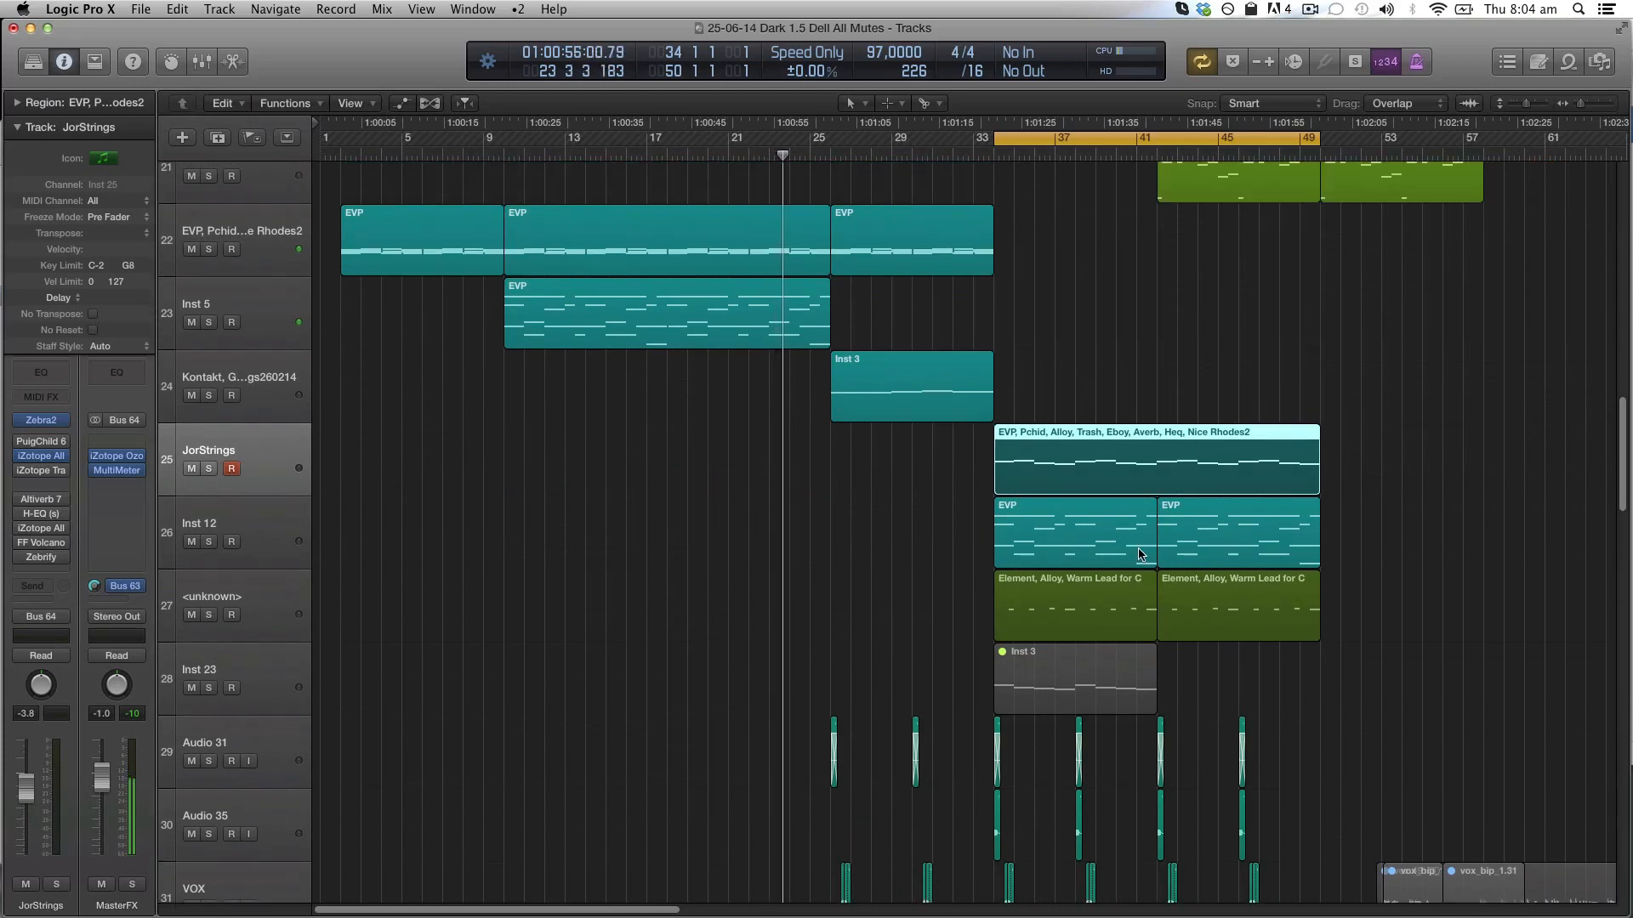
pyautogui.scroll(1, 1139, 554)
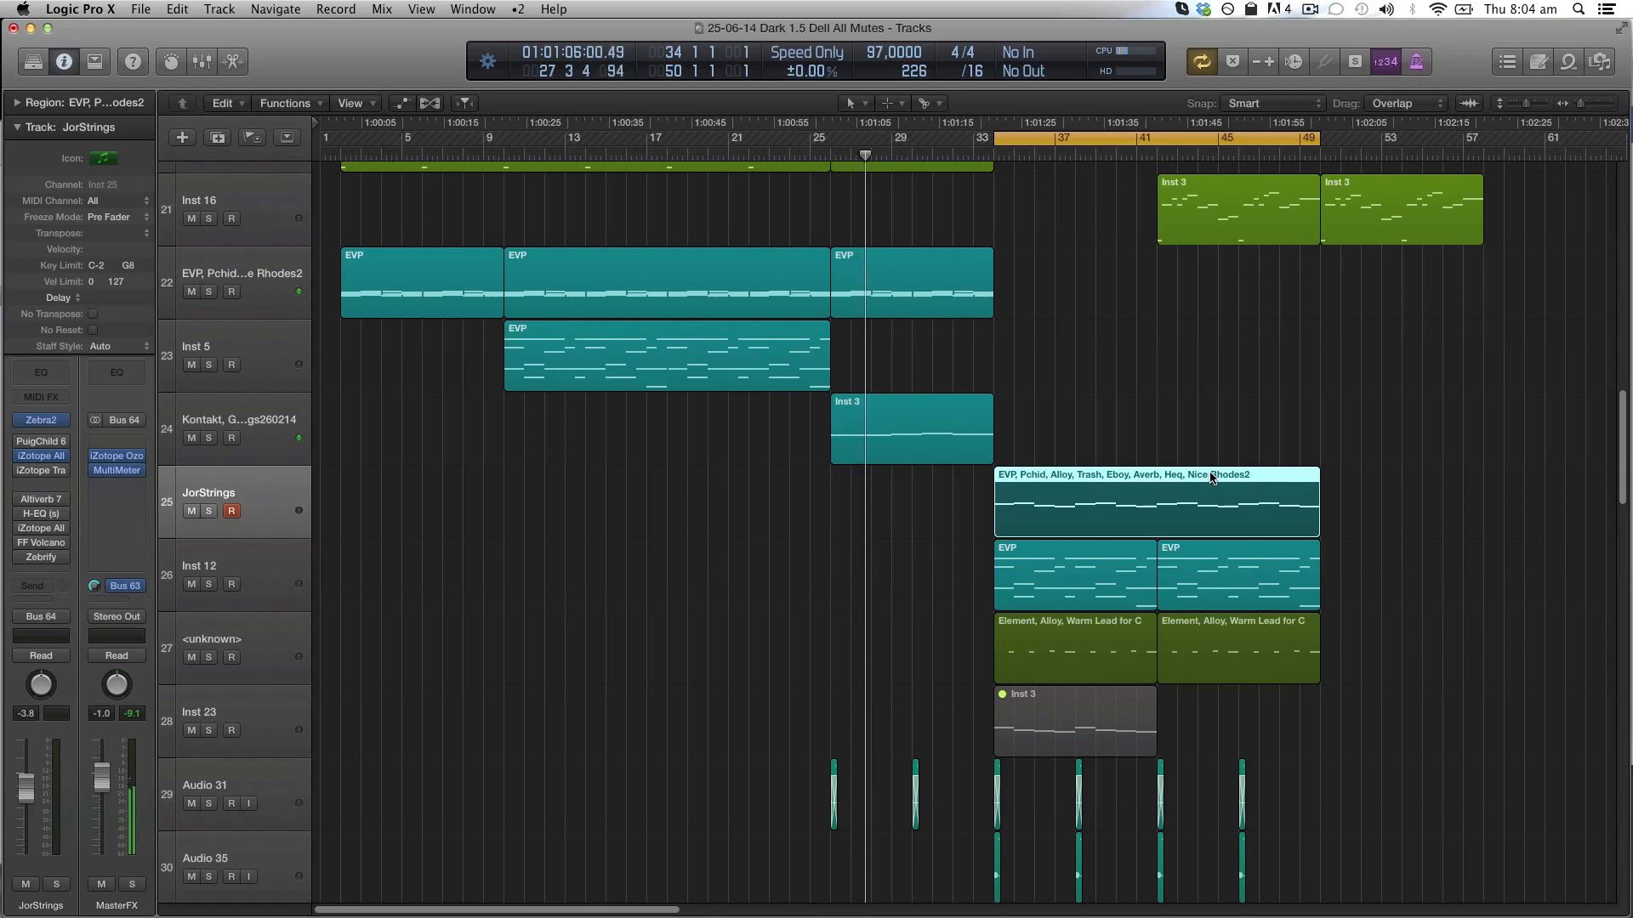
pyautogui.scroll(1, 1208, 481)
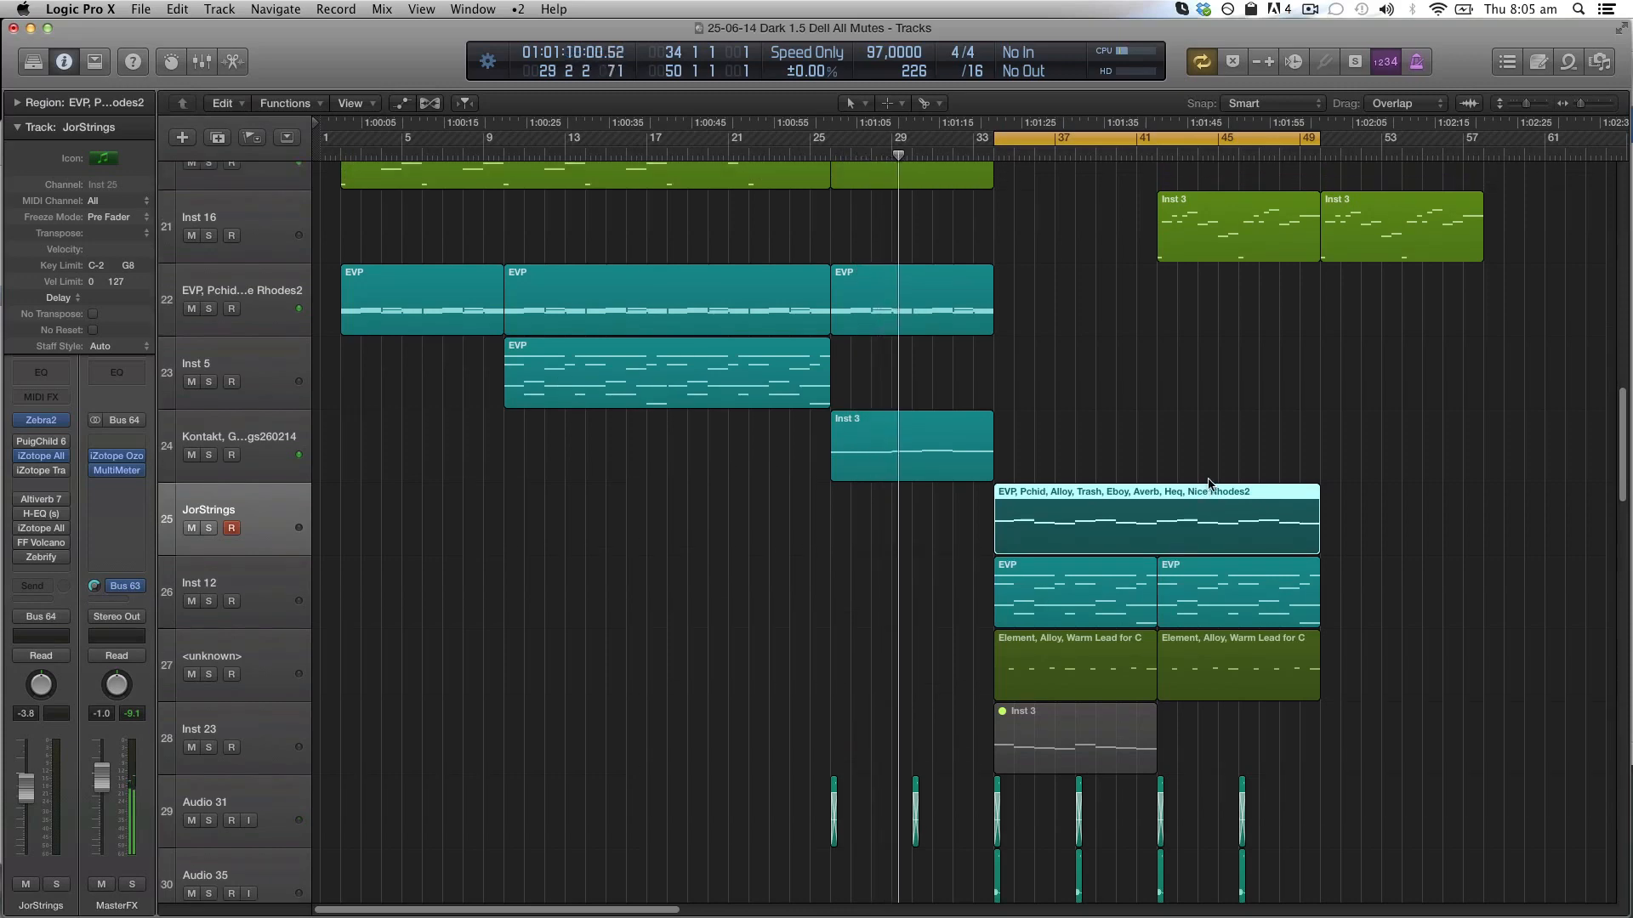
pyautogui.scroll(1, 1208, 482)
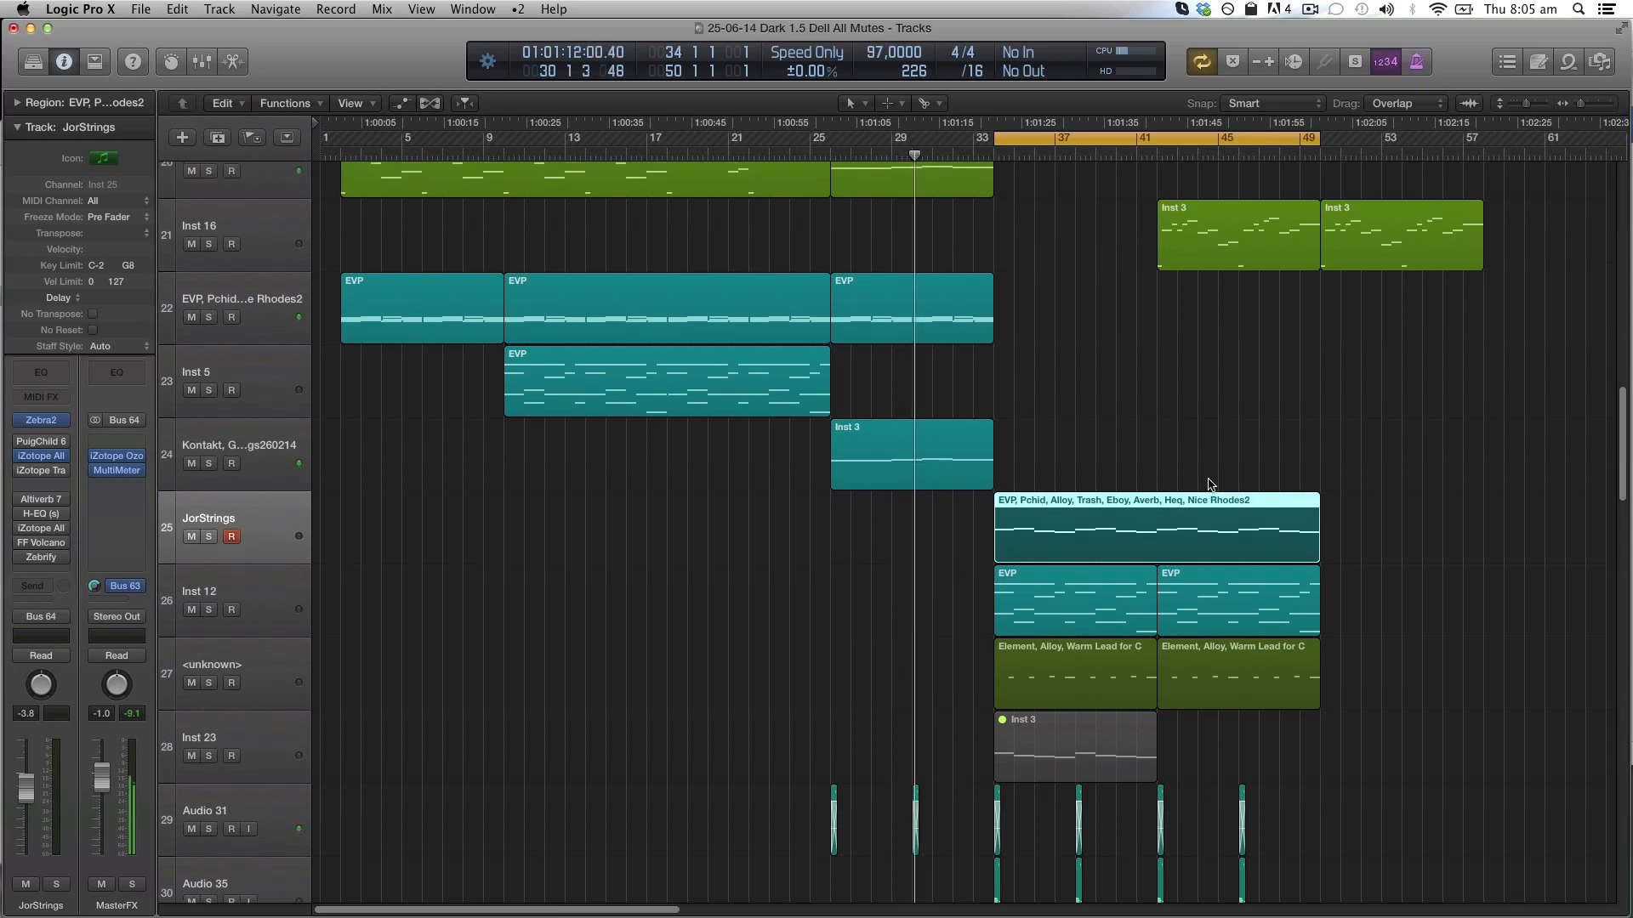
pyautogui.hscroll(2, 1211, 484)
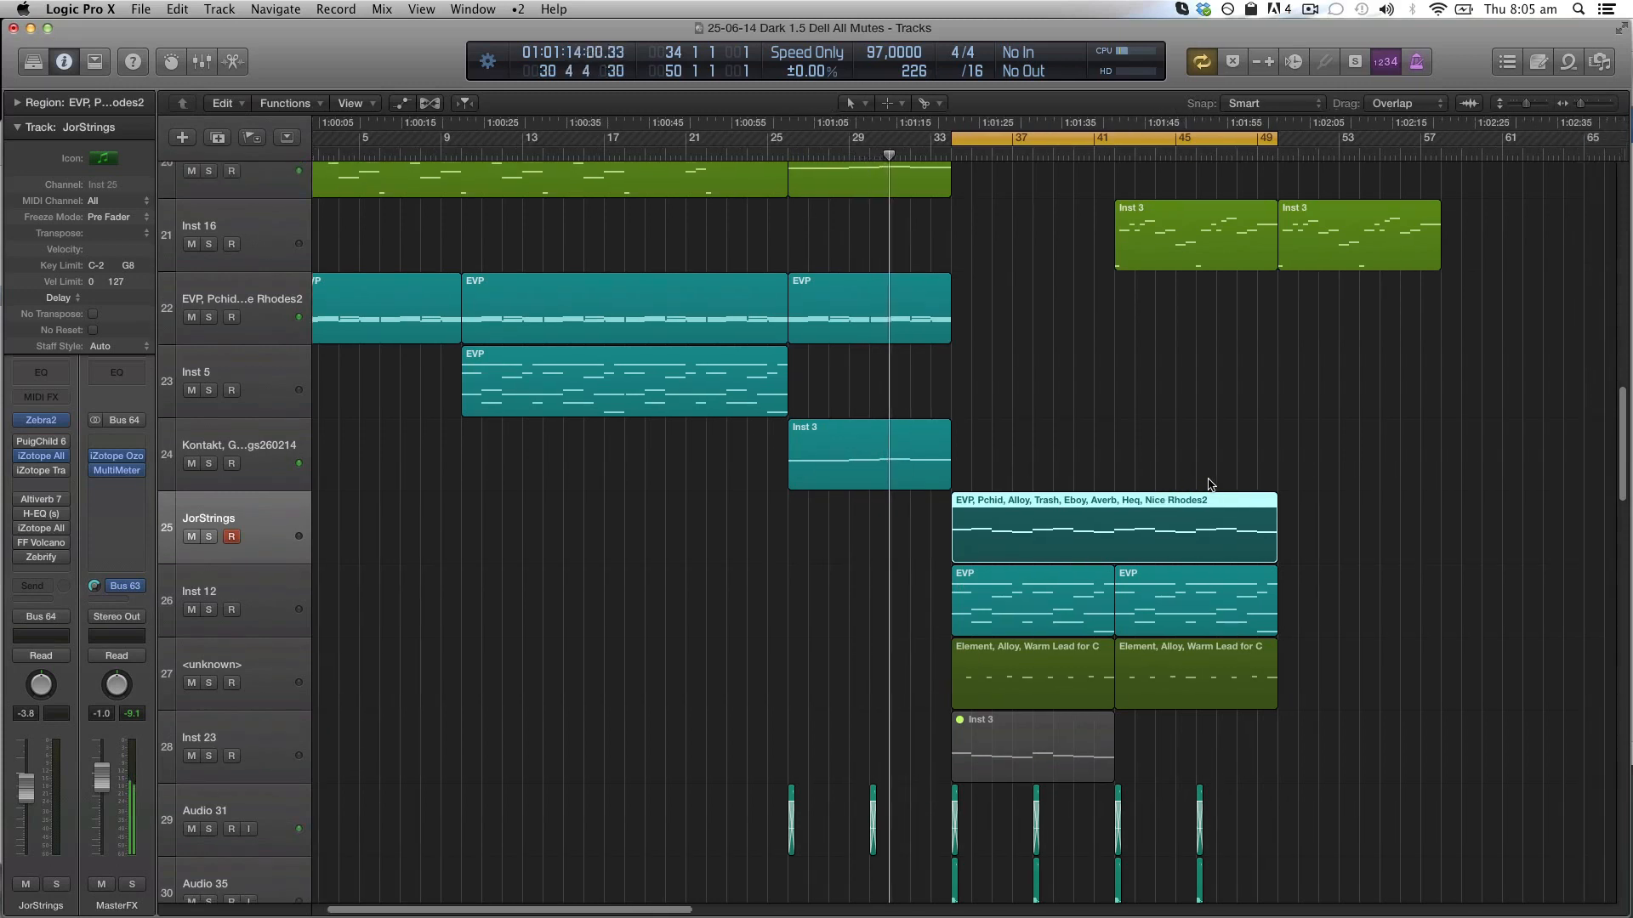
pyautogui.hscroll(2, 1211, 484)
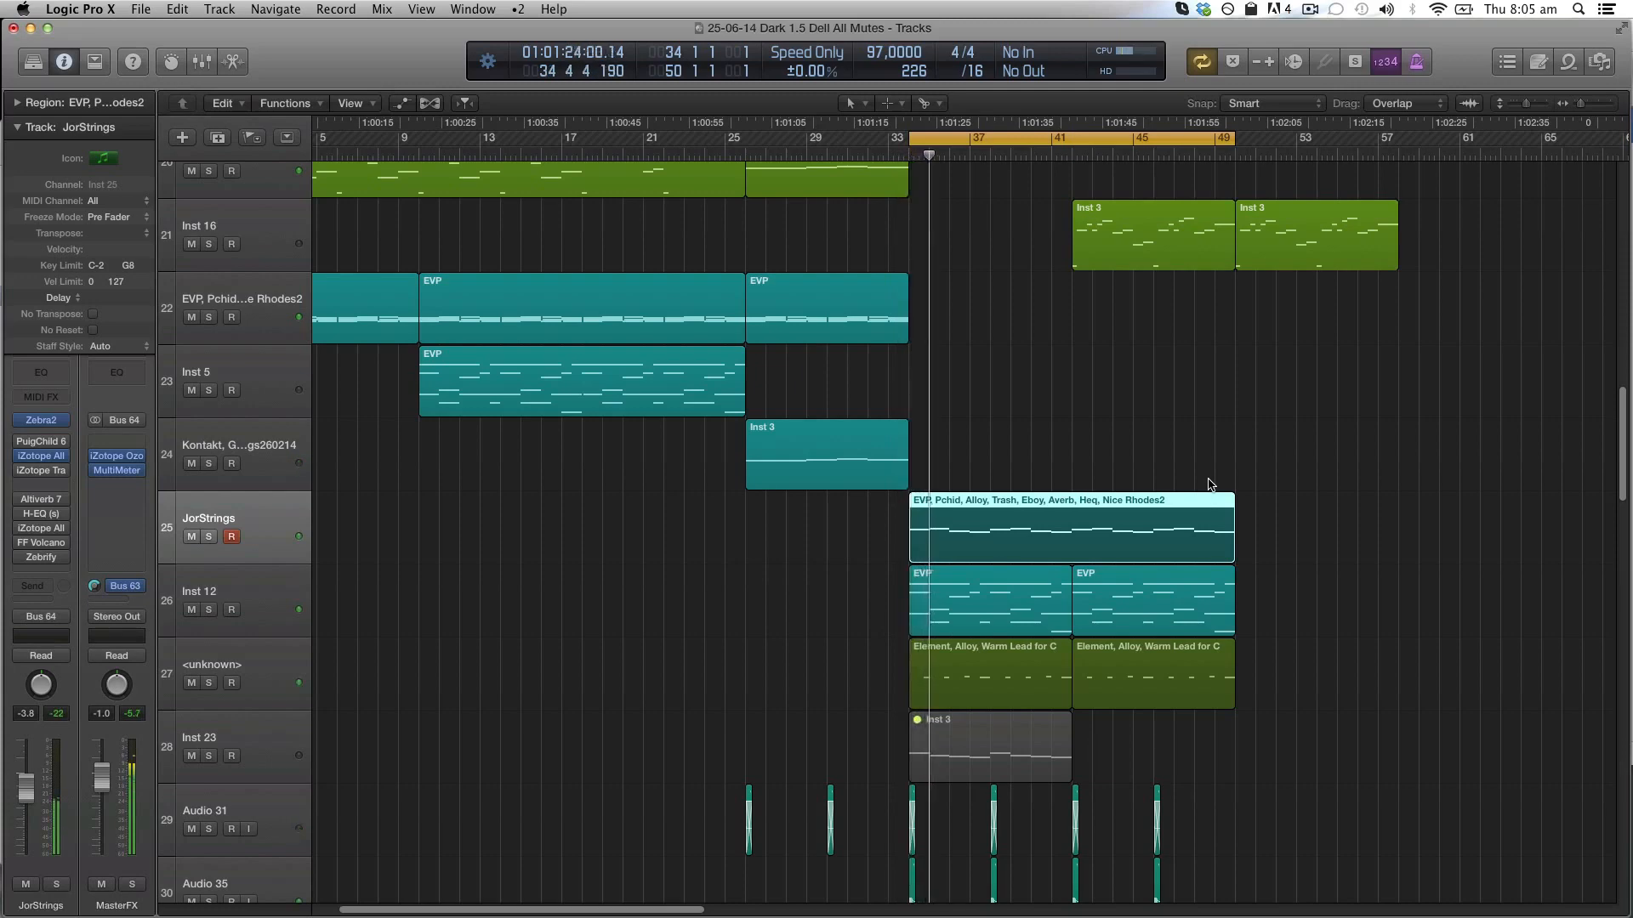
pyautogui.click(1013, 693)
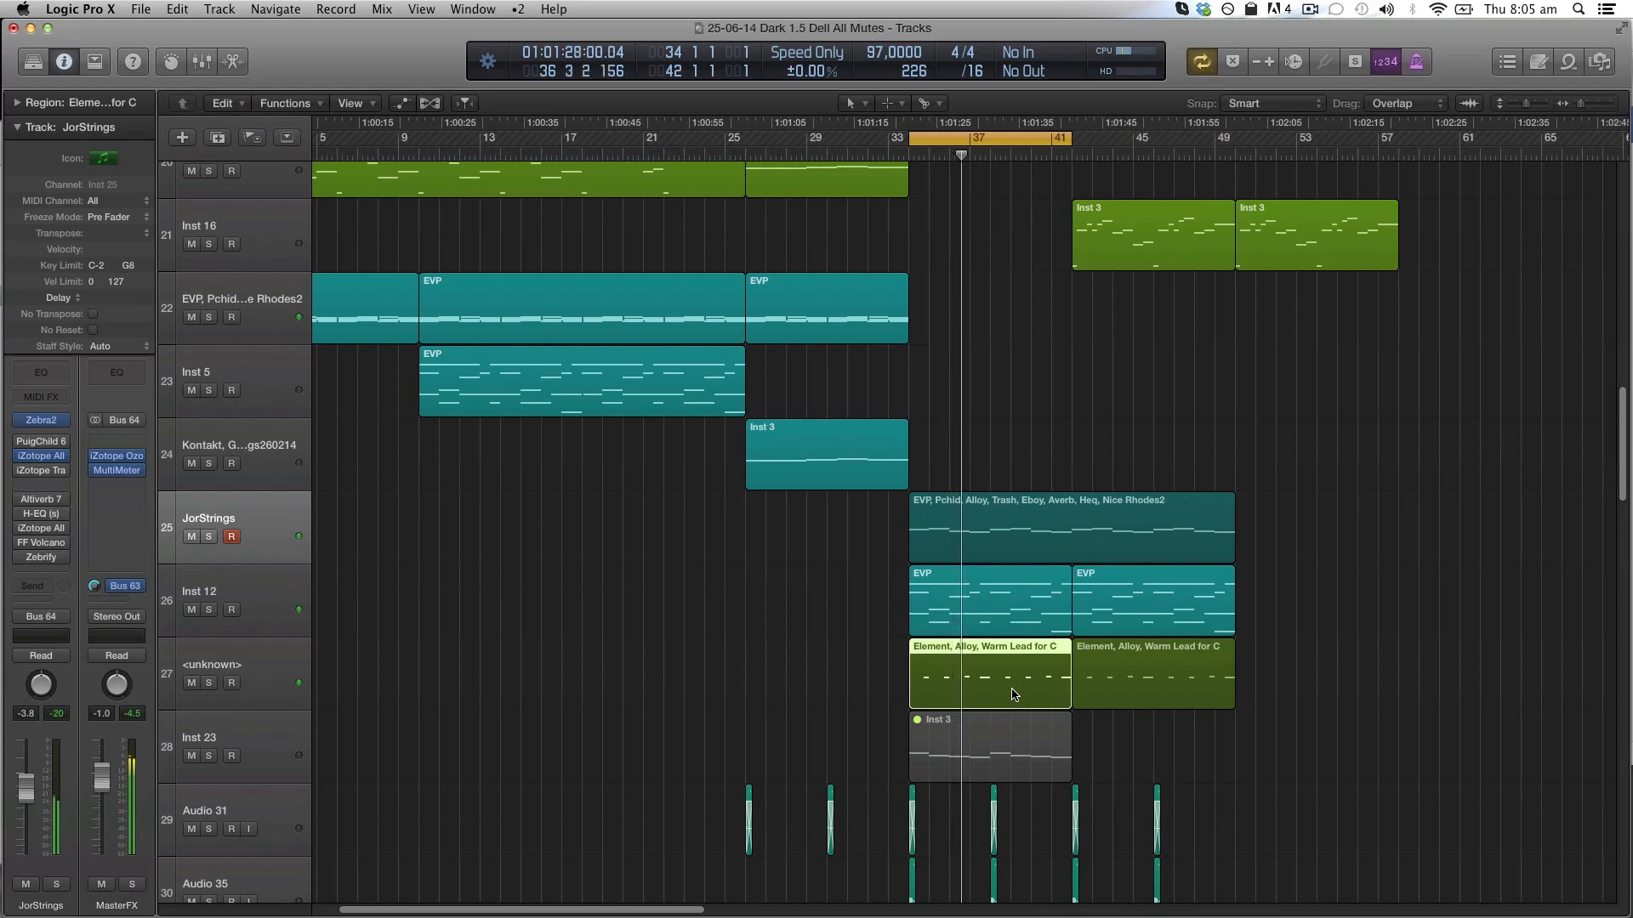
pyautogui.press('super+u')
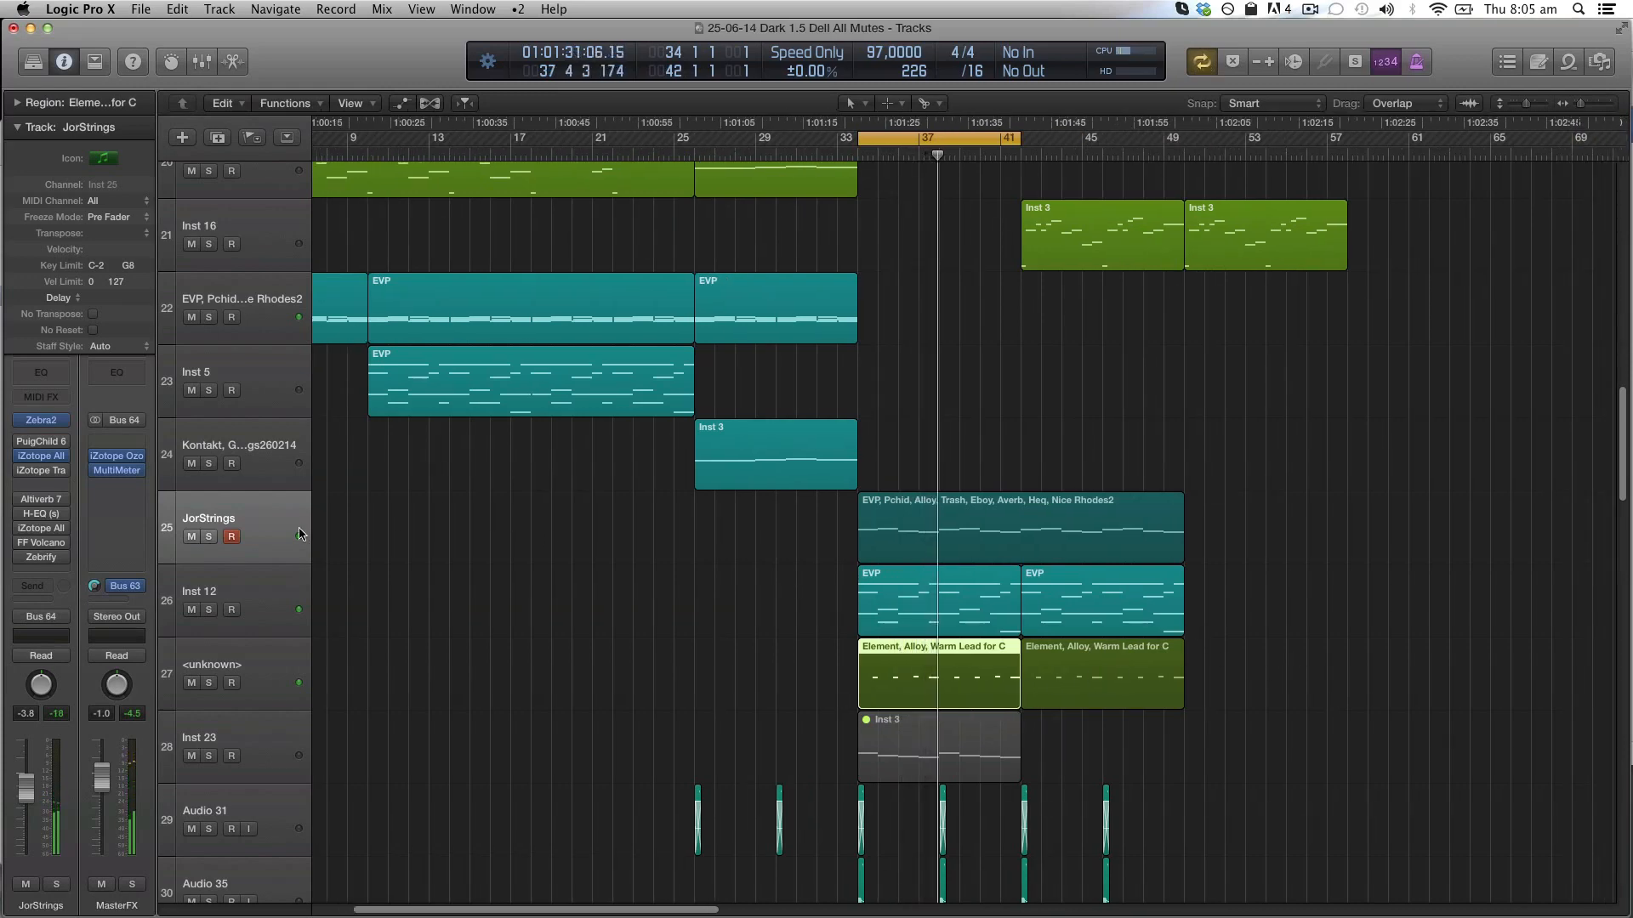
# Solo the JorStrings track and play the cycled section.
pyautogui.click(300, 534)
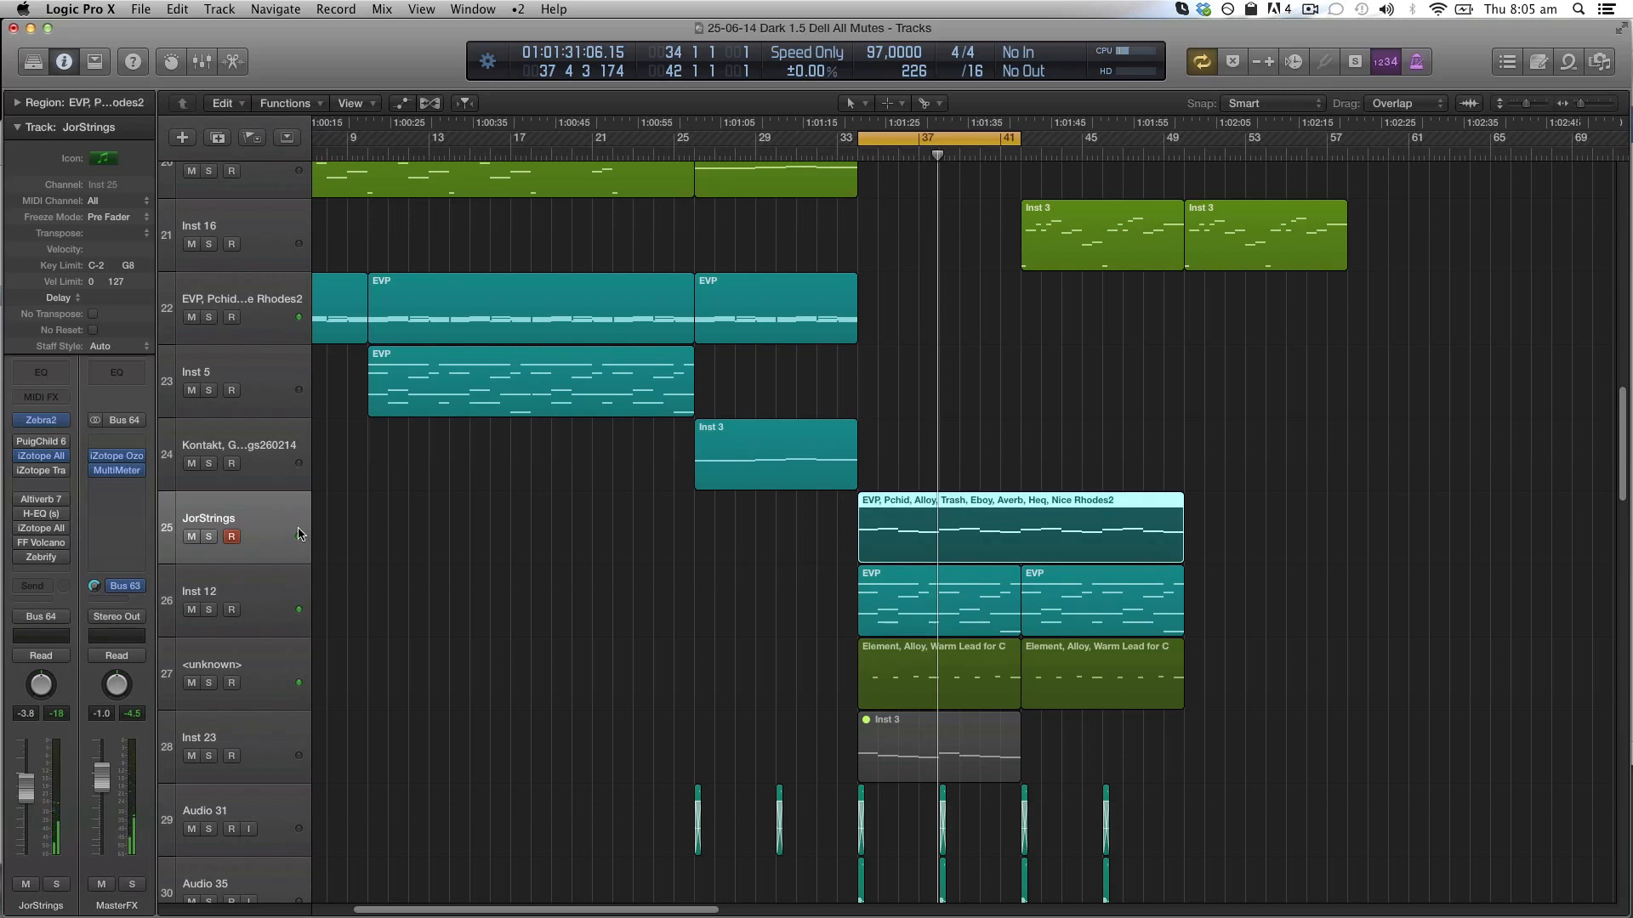
pyautogui.click(210, 537)
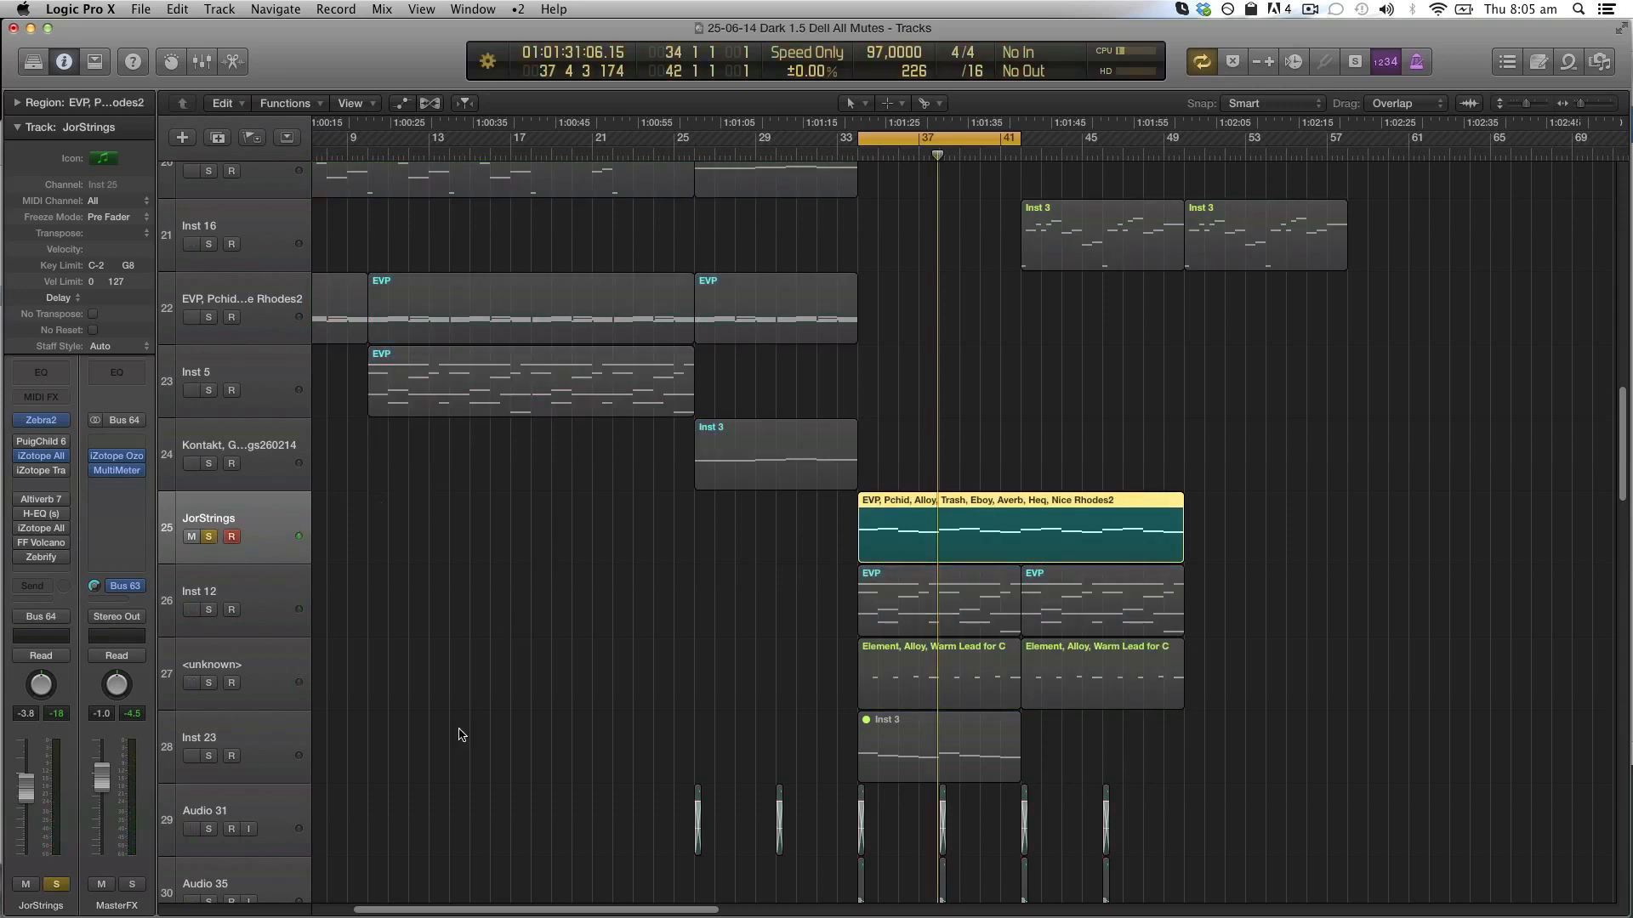
pyautogui.scroll(-2, 456, 732)
pyautogui.press('space')
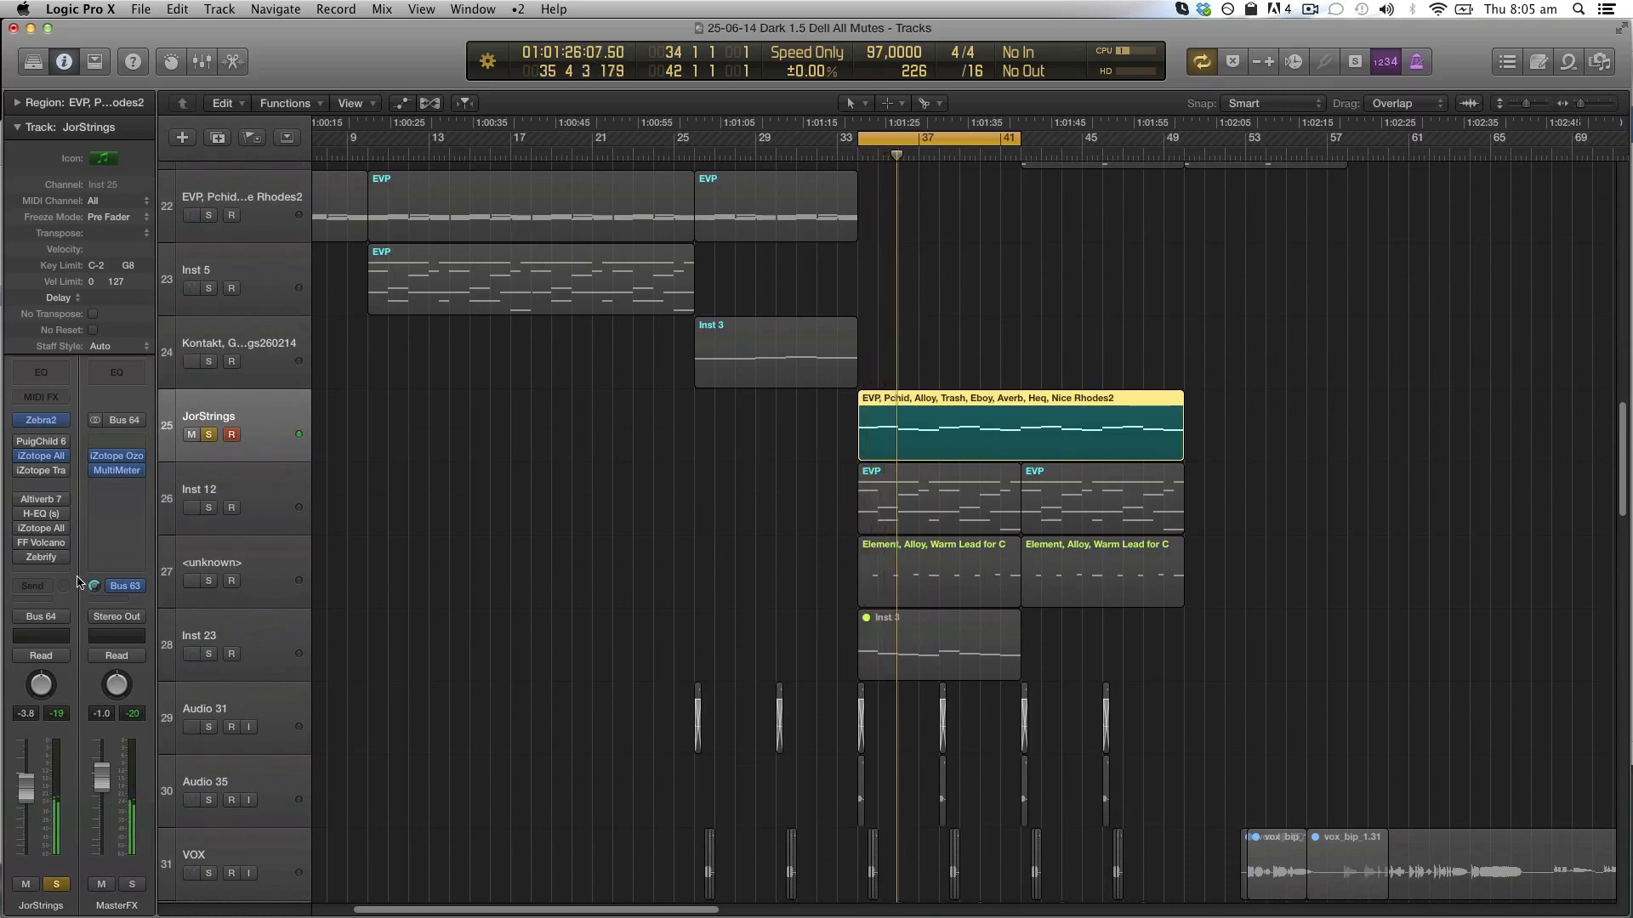
# Reopen the JorStrings Zebra2 patch and review its modulation matrix and global effects settings.
pyautogui.click(41, 421)
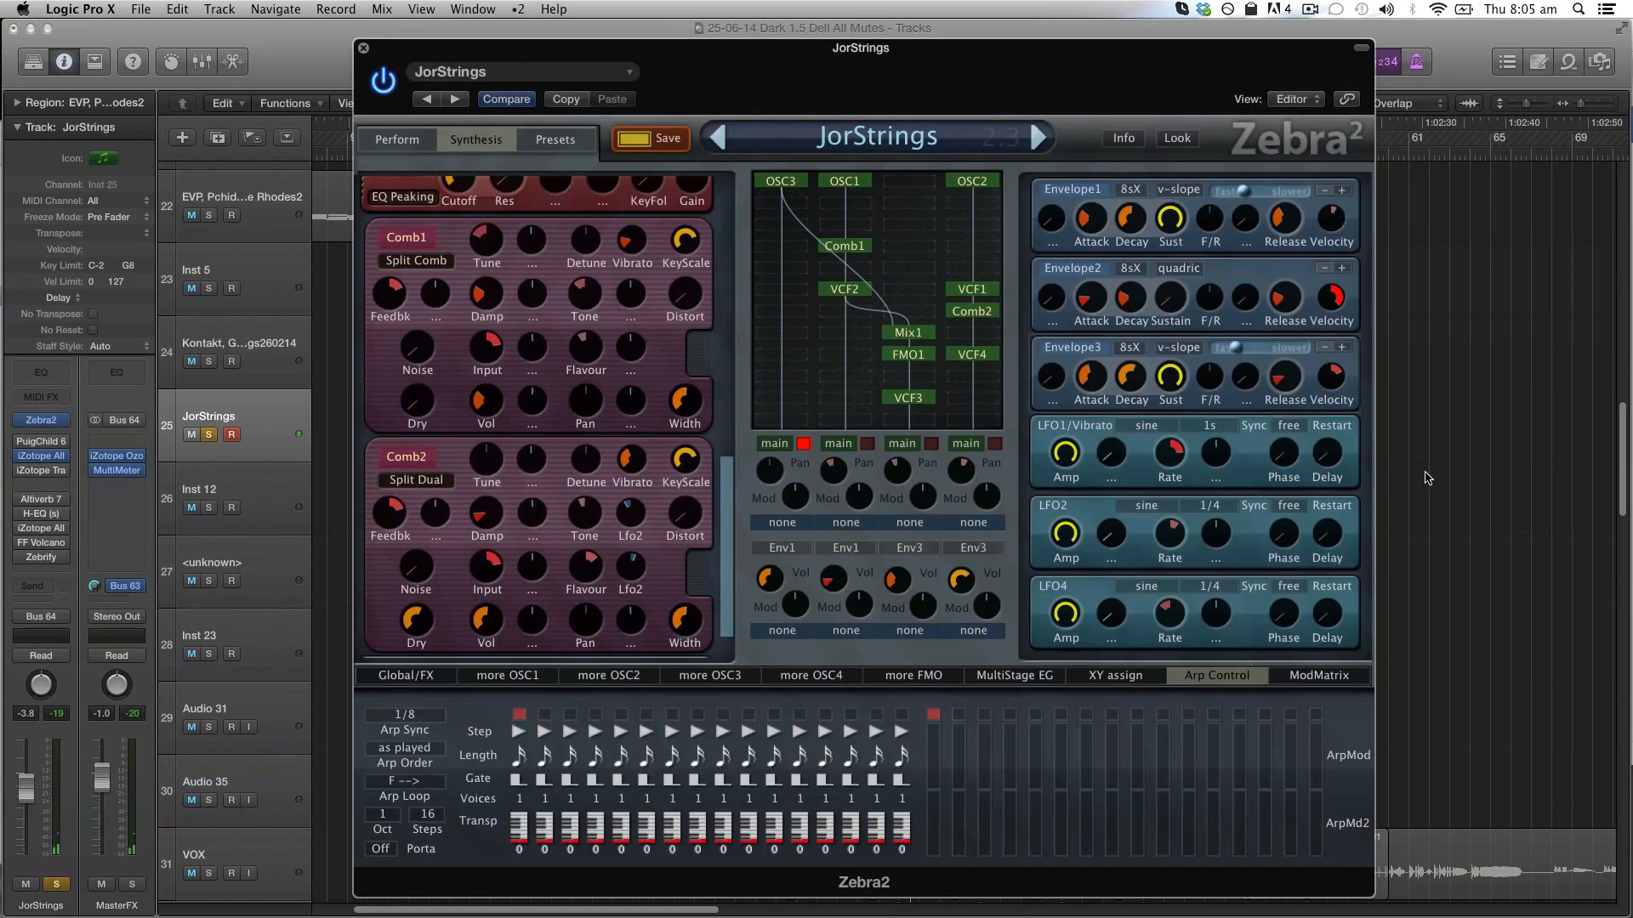
pyautogui.click(1339, 677)
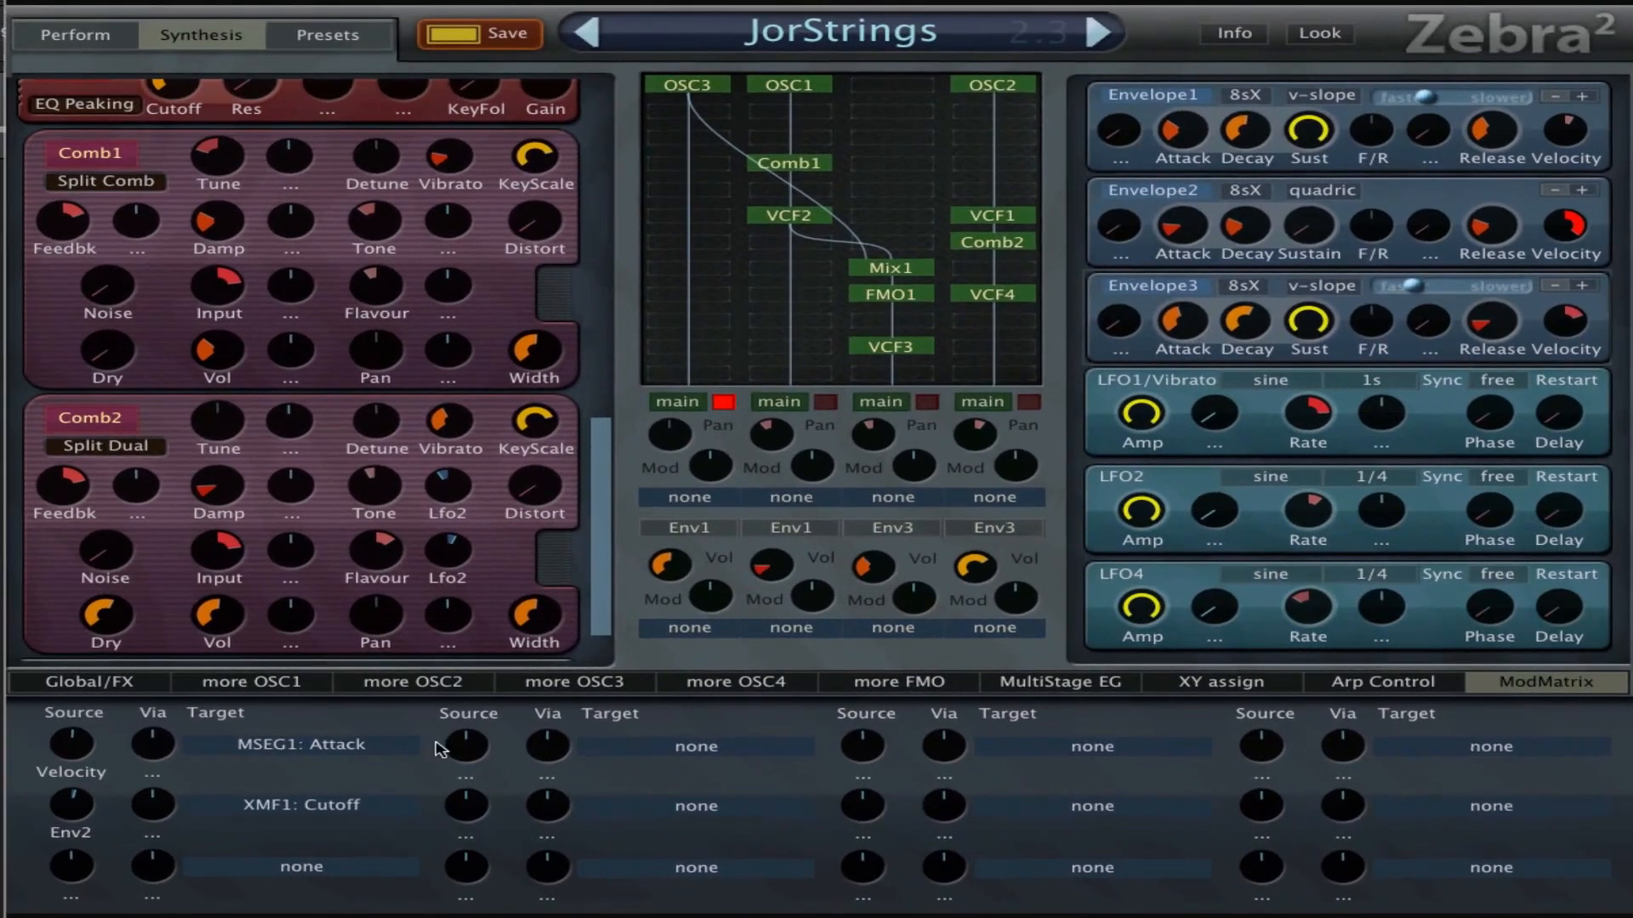
pyautogui.click(143, 684)
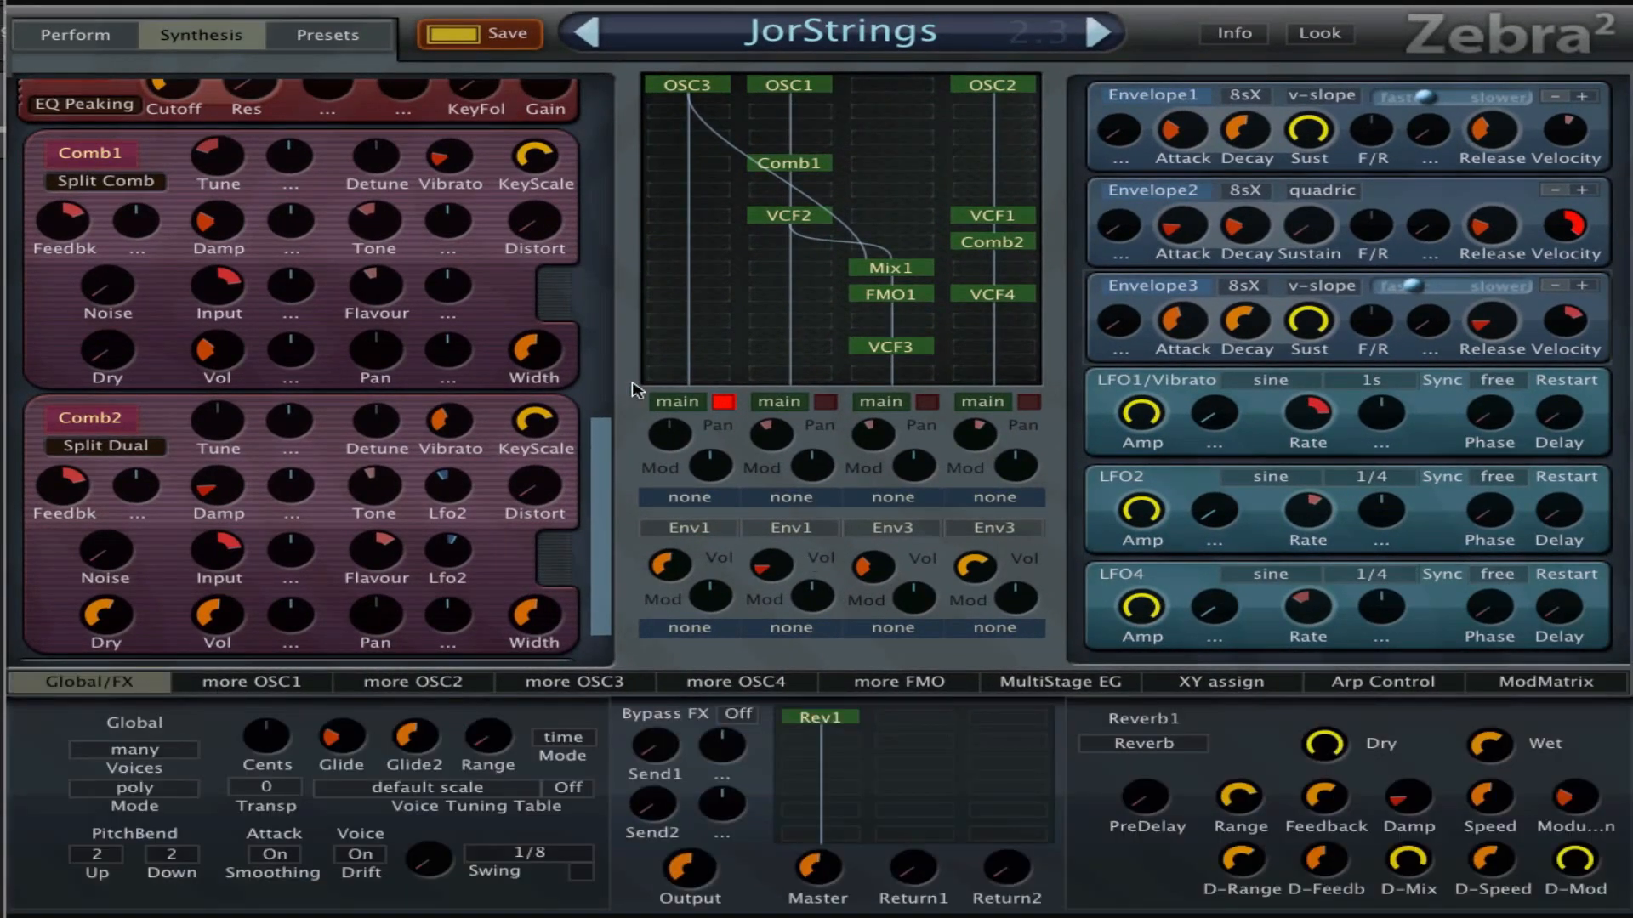
# Examine oscillator 3's waveform and its Bandworks effect setting in the Zebra2 patch.
pyautogui.moveTo(599, 477); pyautogui.dragTo(629, 174)
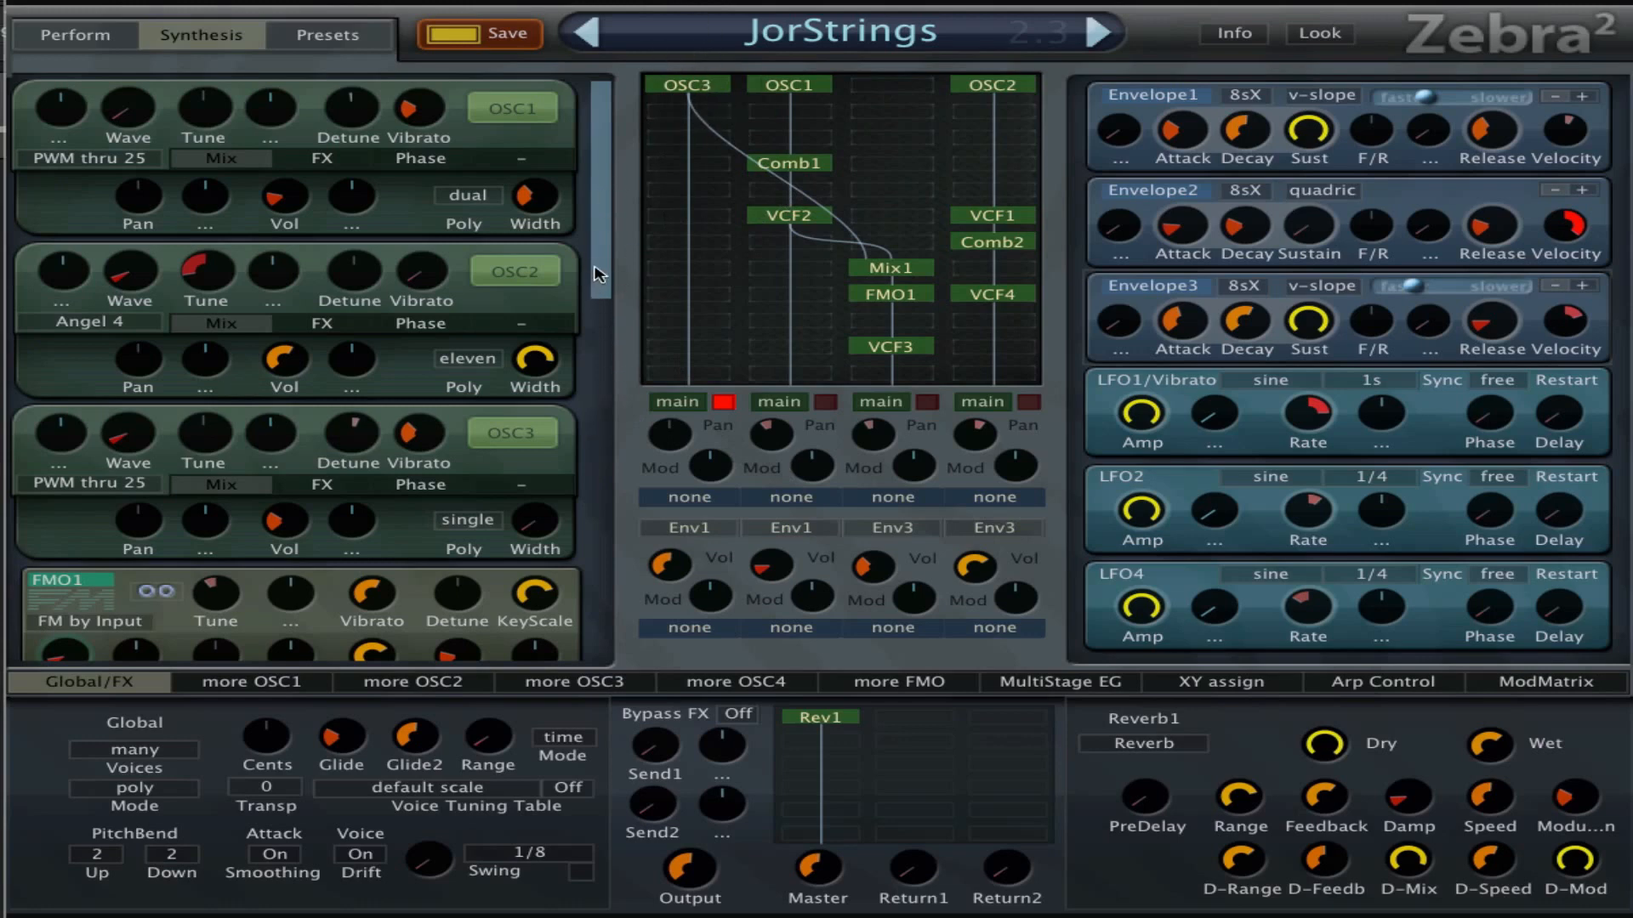
pyautogui.click(563, 681)
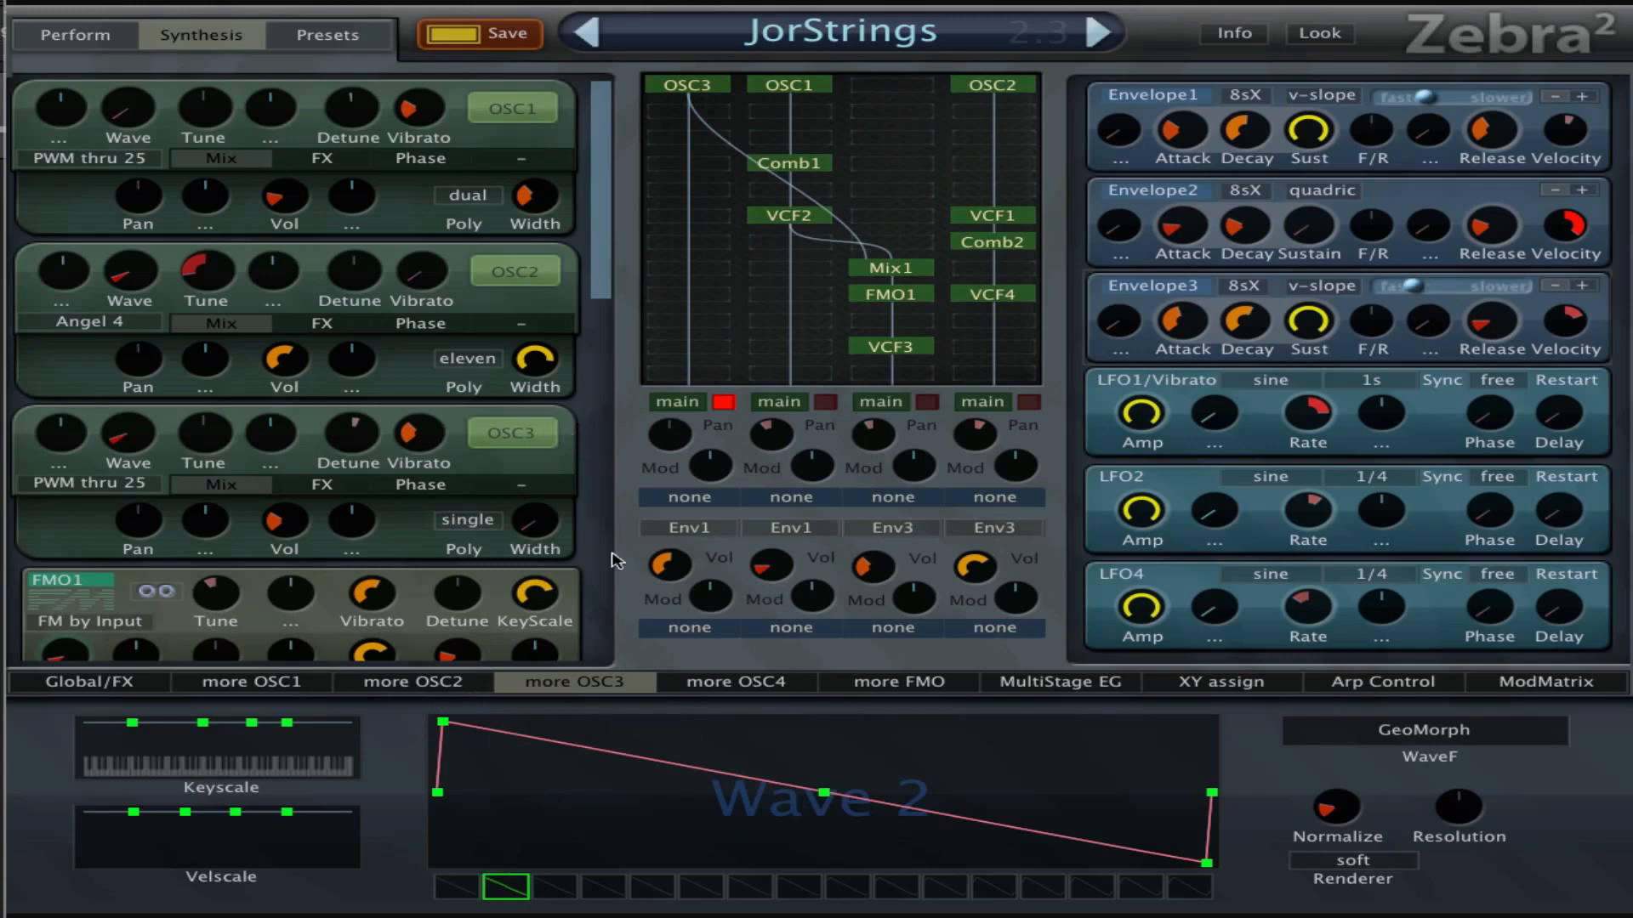
pyautogui.scroll(-3, 143, 307)
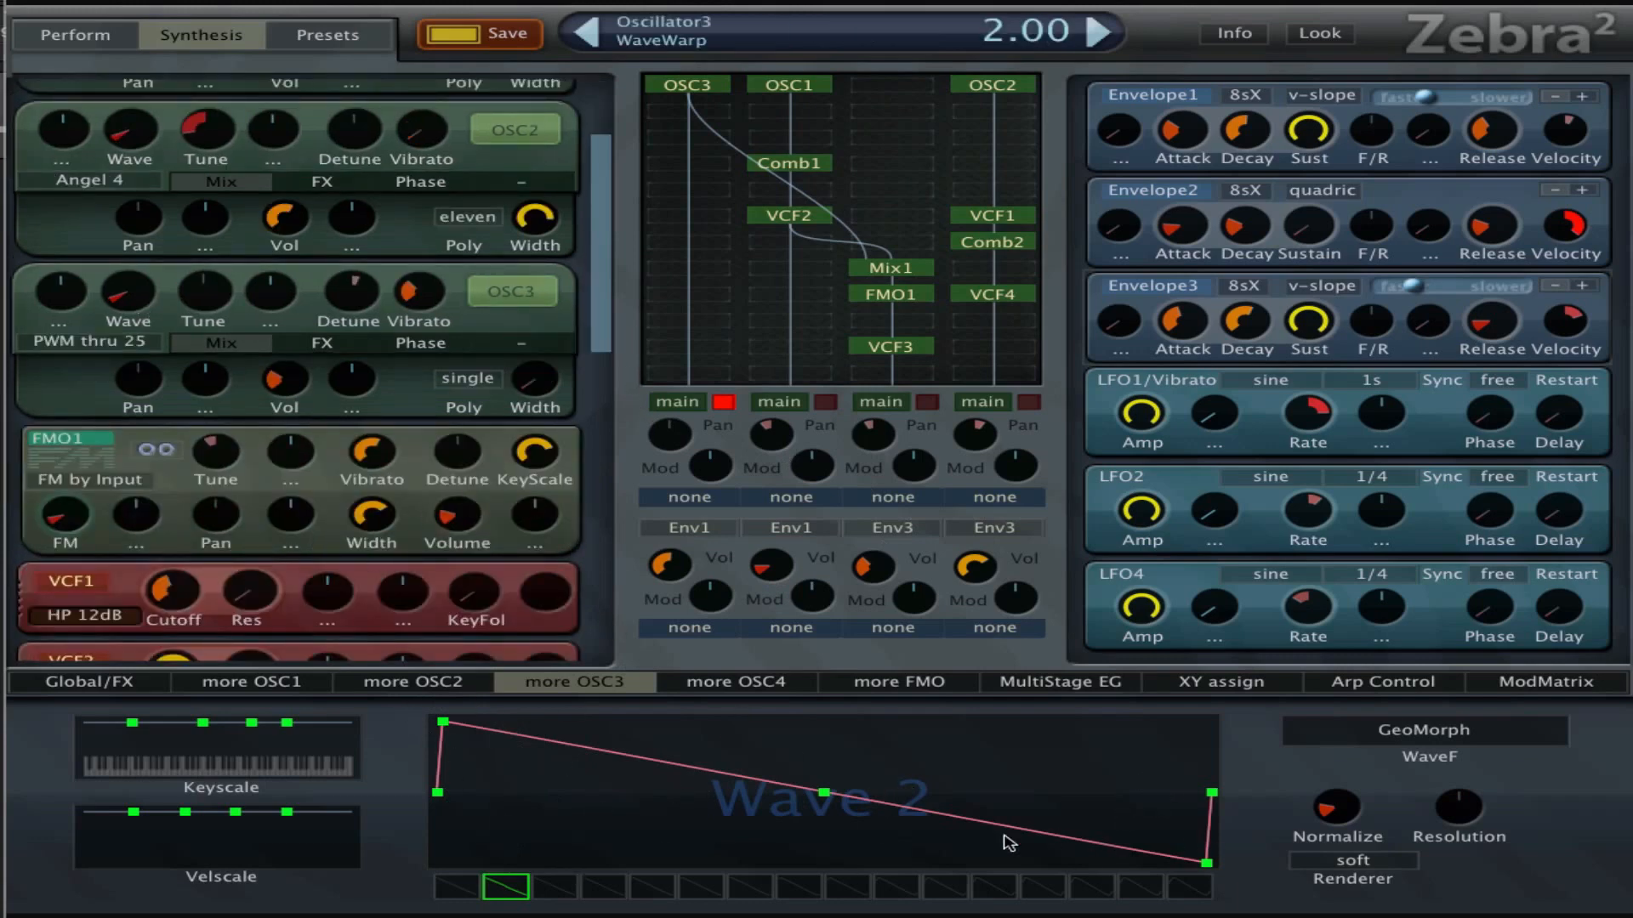
pyautogui.click(356, 343)
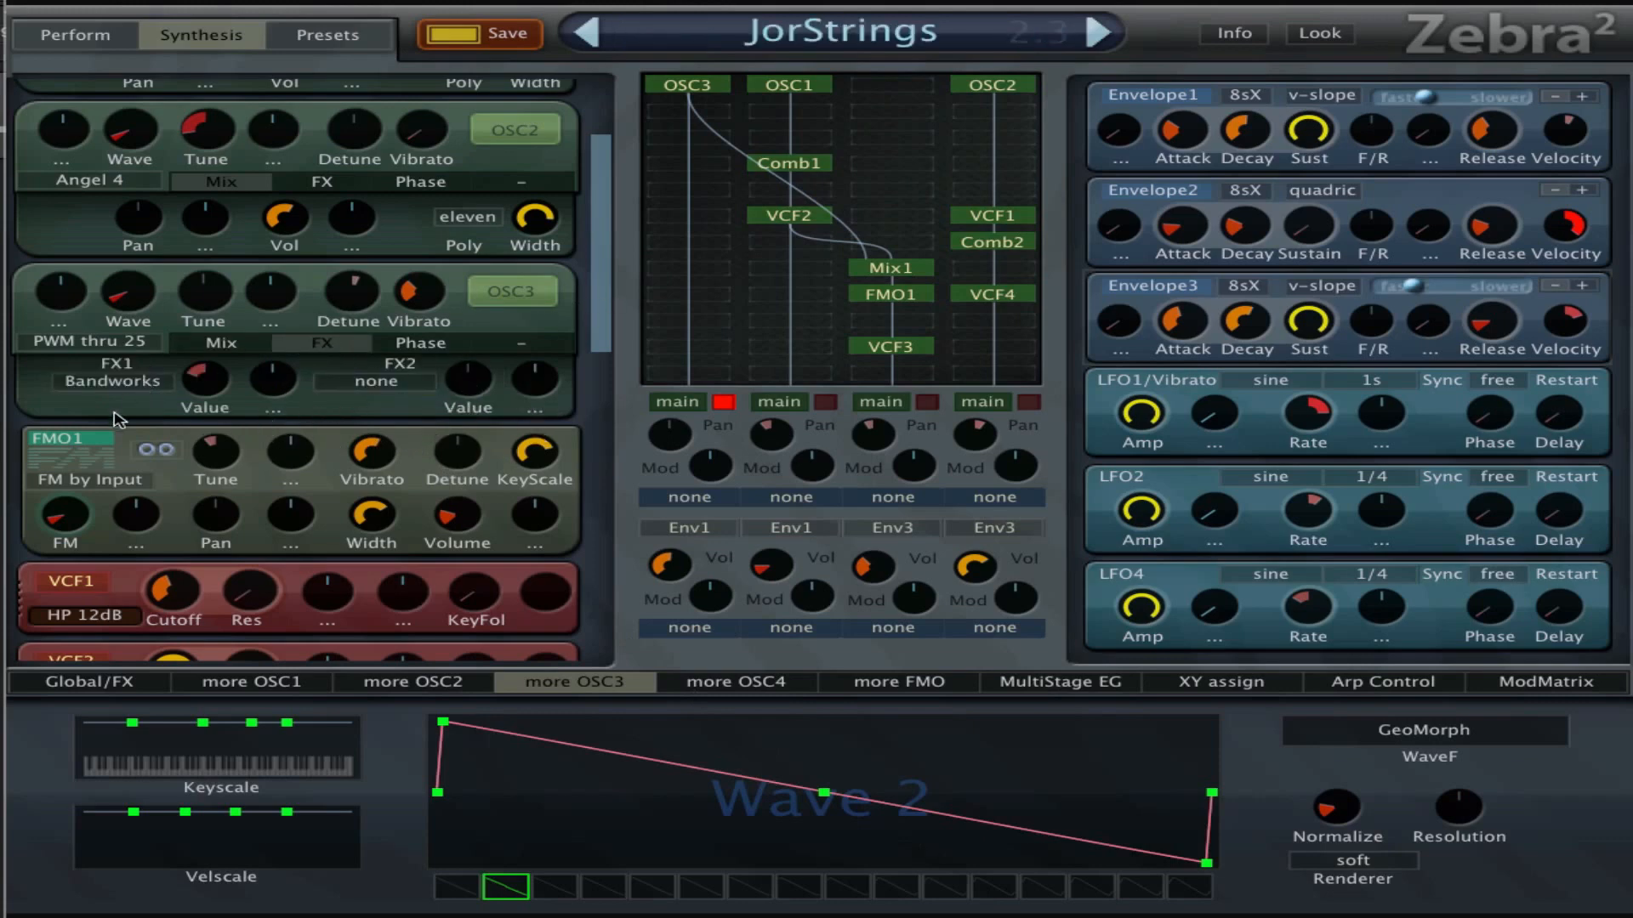
pyautogui.click(211, 394)
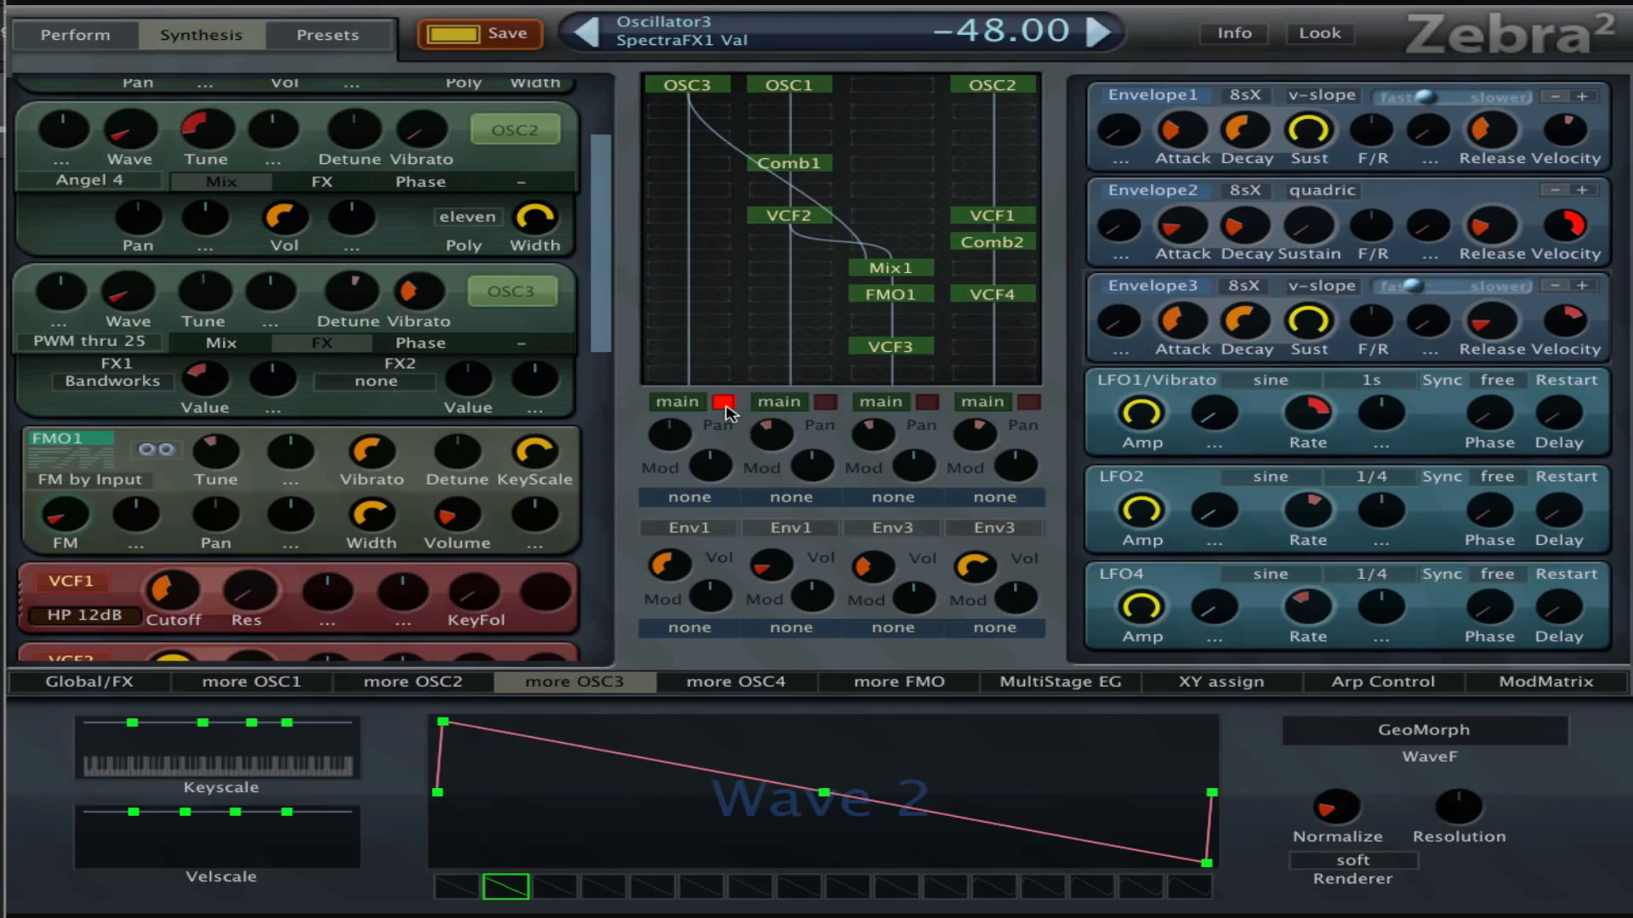
# Isolate oscillator 3 by unmuting the first lane and muting the other three, and lower the first lane's volume.
pyautogui.click(825, 402)
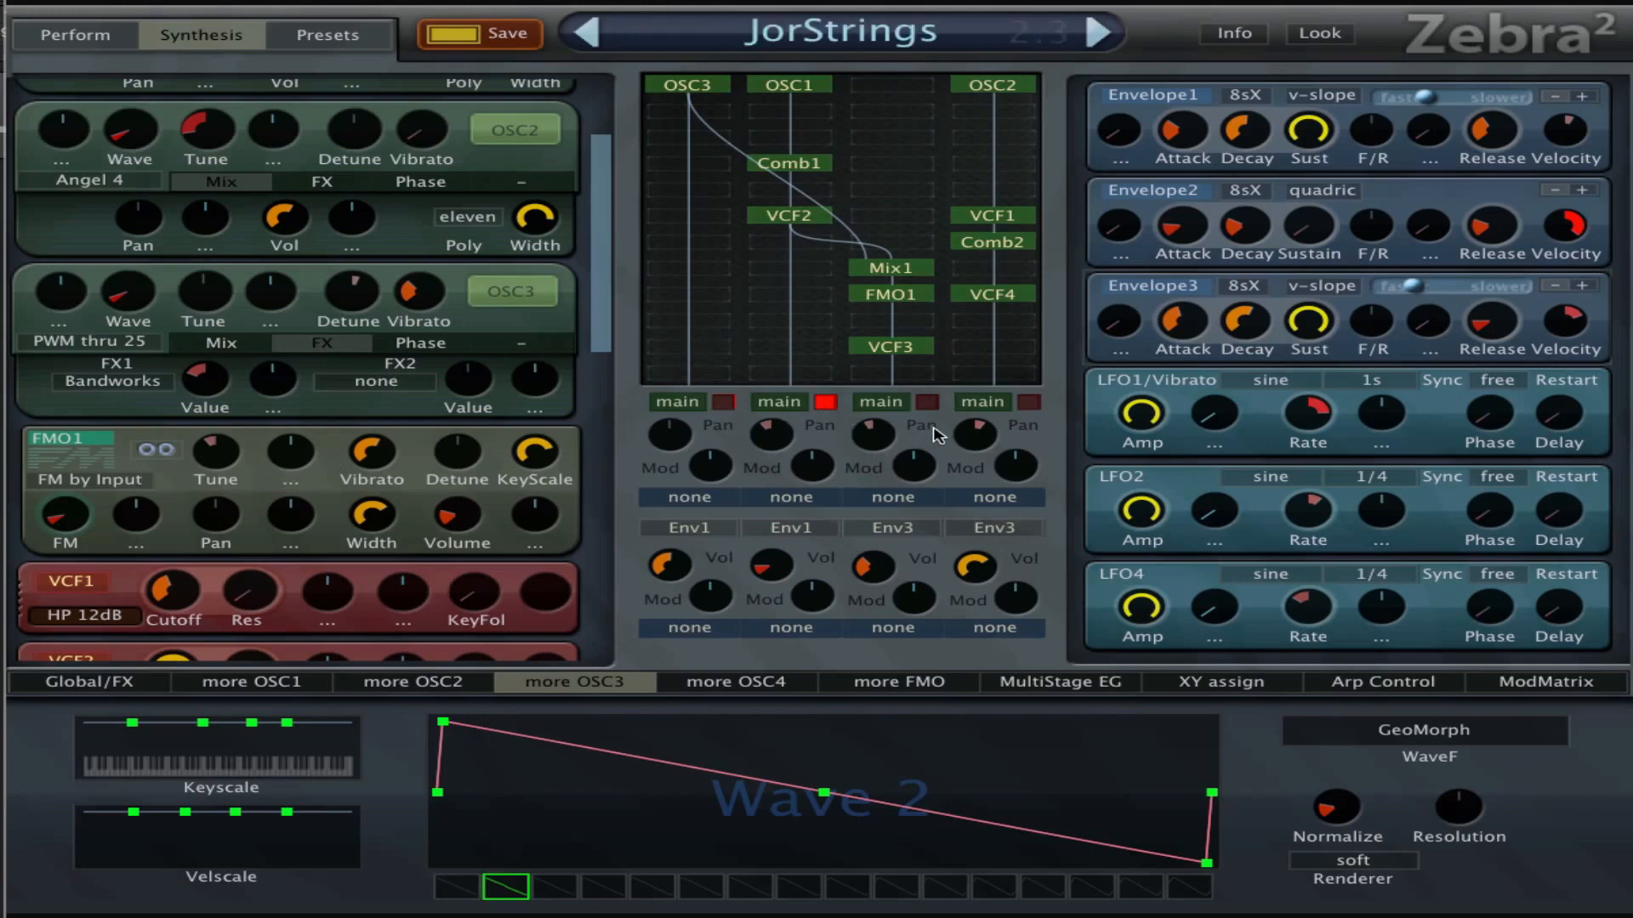
pyautogui.click(1029, 402)
pyautogui.moveTo(669, 561); pyautogui.dragTo(654, 663)
pyautogui.moveTo(672, 567)
pyautogui.mouseDown()
pyautogui.moveTo(687, 548)
pyautogui.moveTo(687, 564)
pyautogui.mouseUp()
# Audition oscillator 3's Bandworks FX1 value by sweeping it up to 58 and back down.
pyautogui.moveTo(222, 378); pyautogui.dragTo(221, 302)
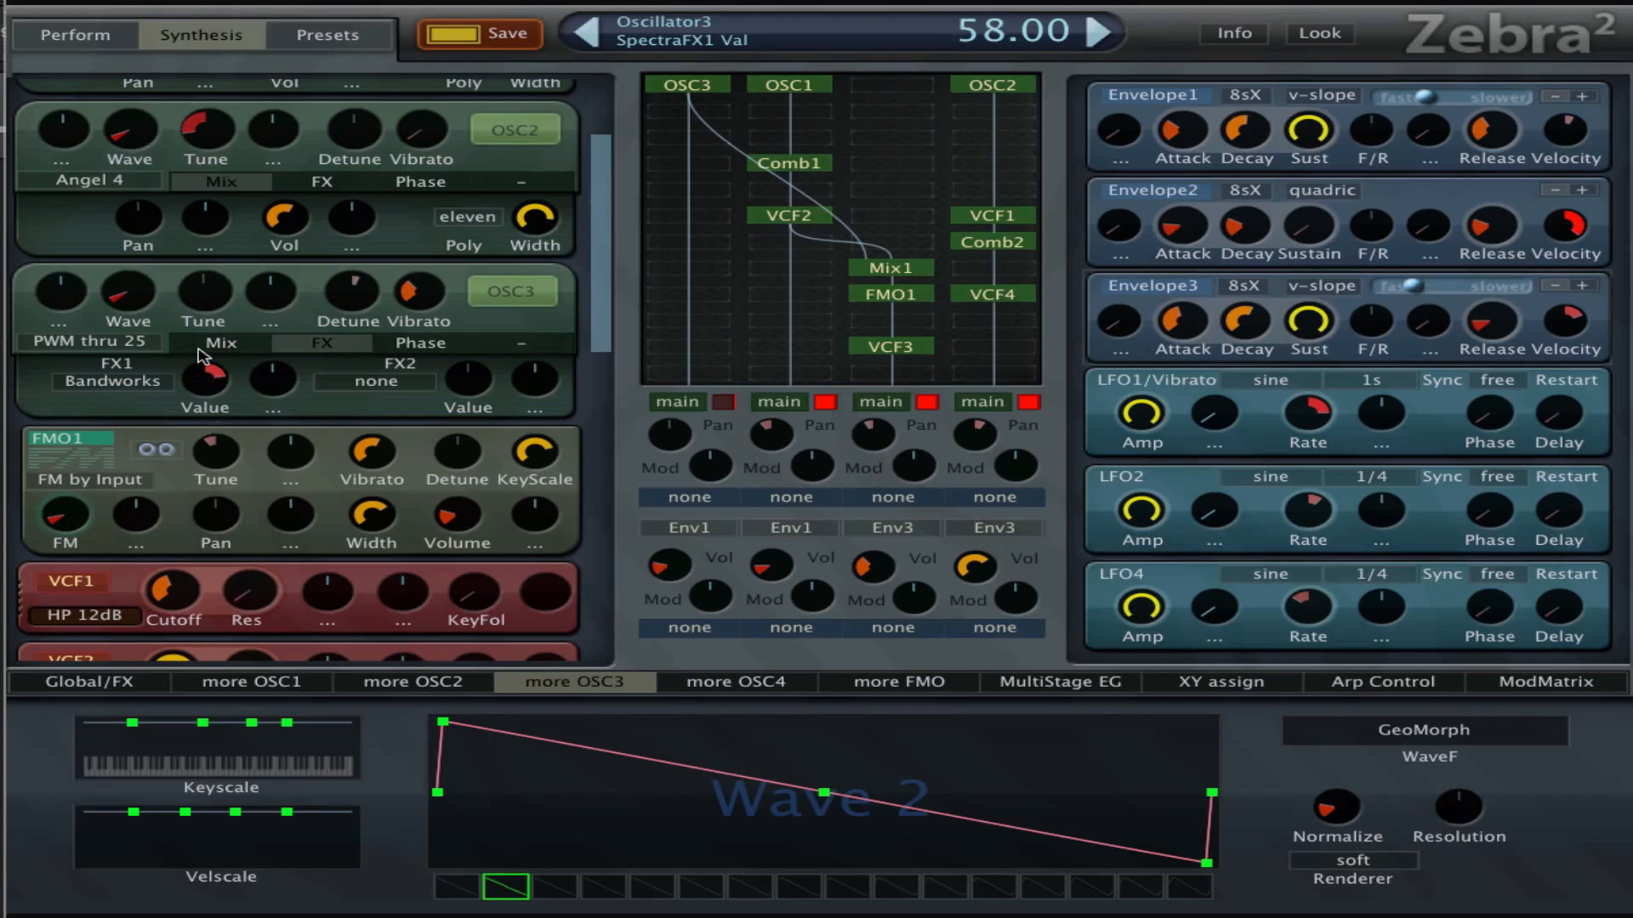
pyautogui.scroll(6, 216, 393)
pyautogui.moveTo(213, 403); pyautogui.dragTo(226, 483)
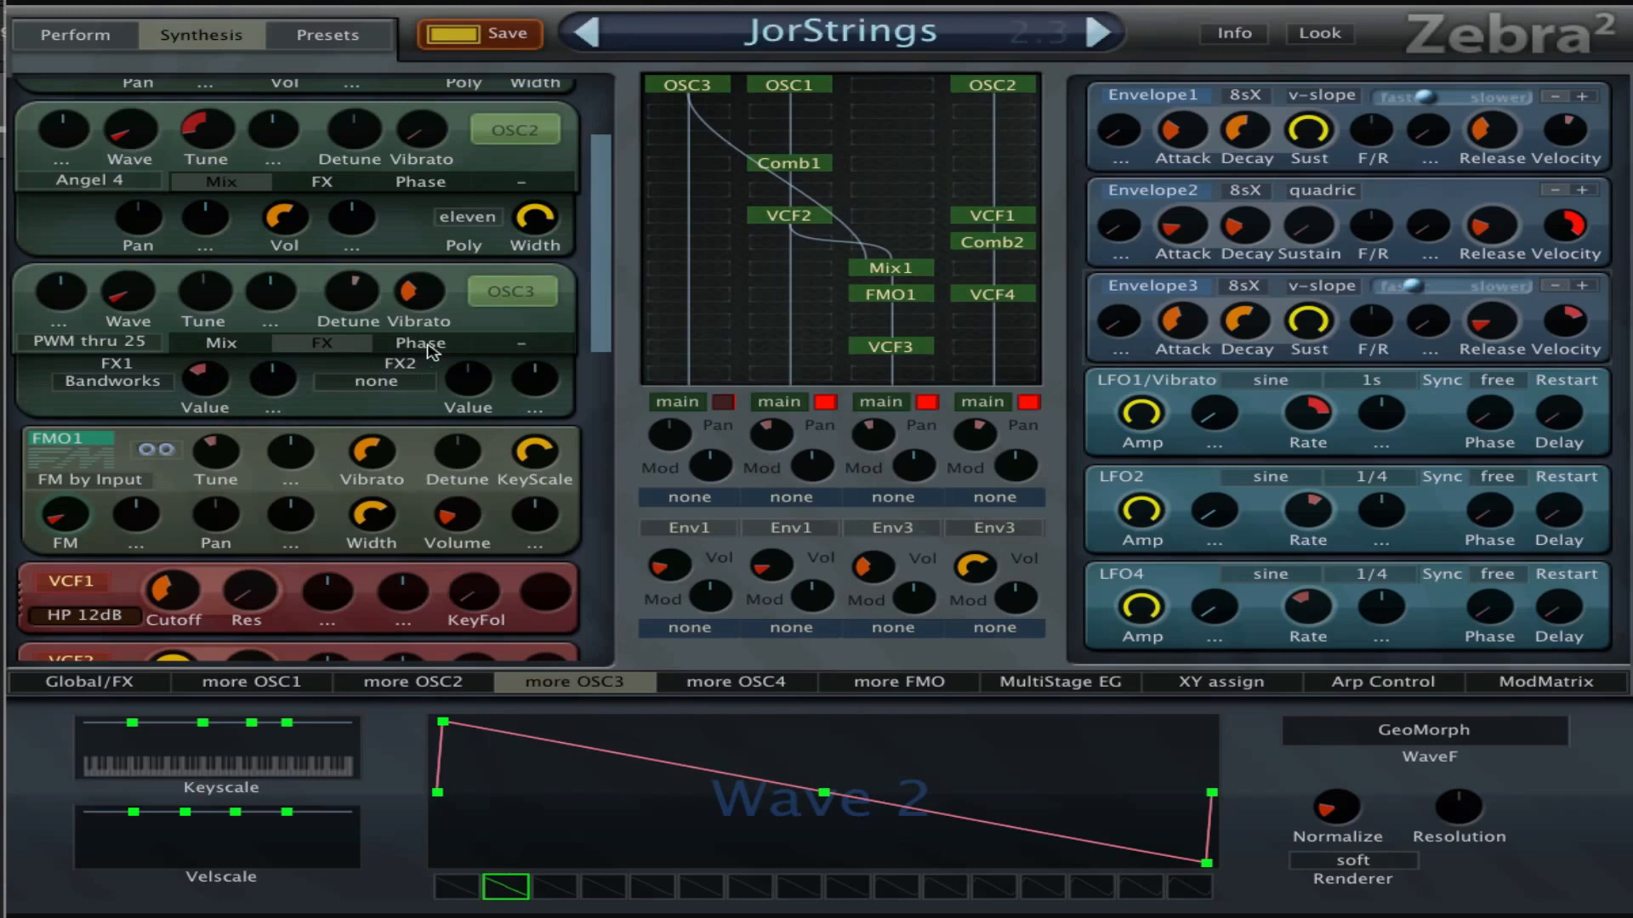
# Audition oscillator 3's phase modulation by varying its LFO4 depth, and check its detune, LFO4's rate, and the effect and mix settings.
pyautogui.moveTo(351, 315)
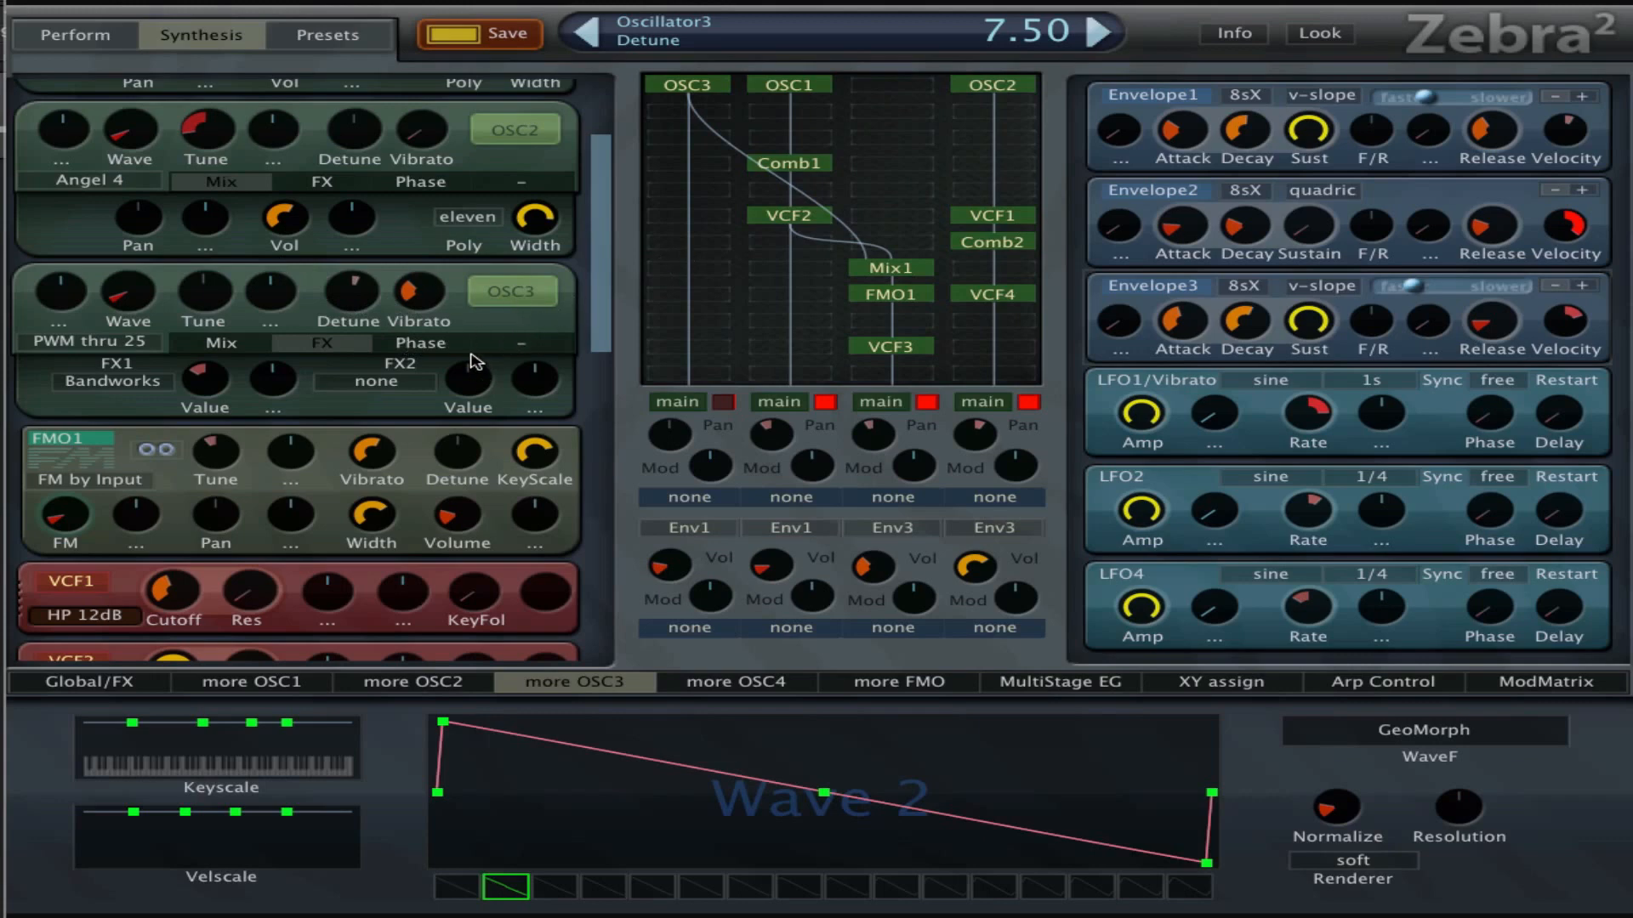
pyautogui.click(435, 341)
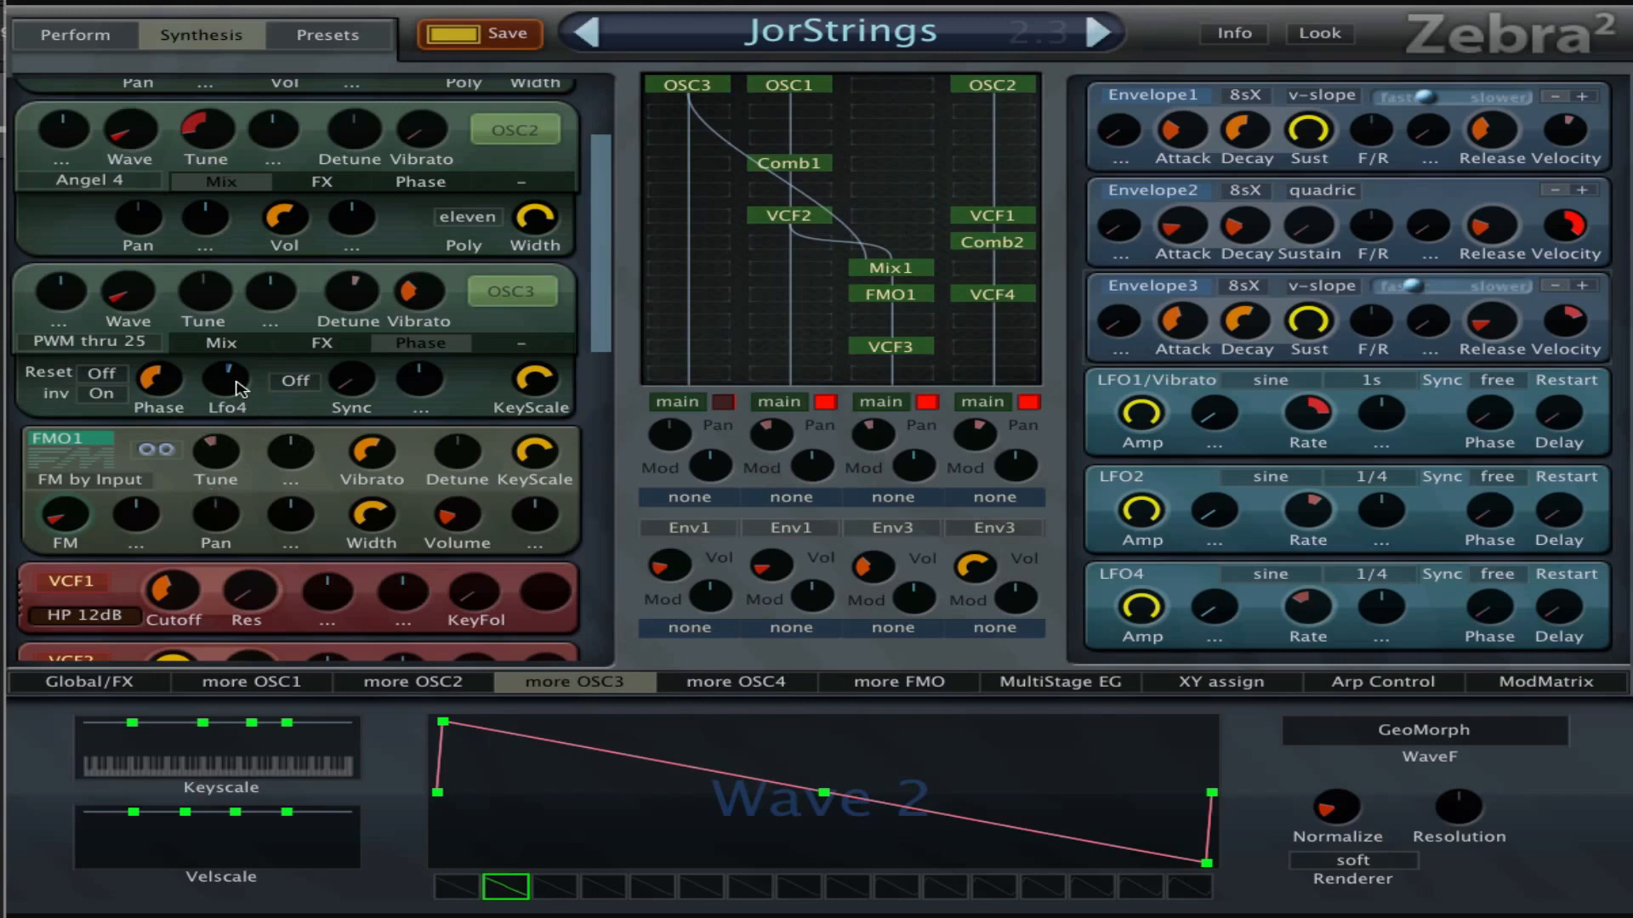
pyautogui.moveTo(240, 389)
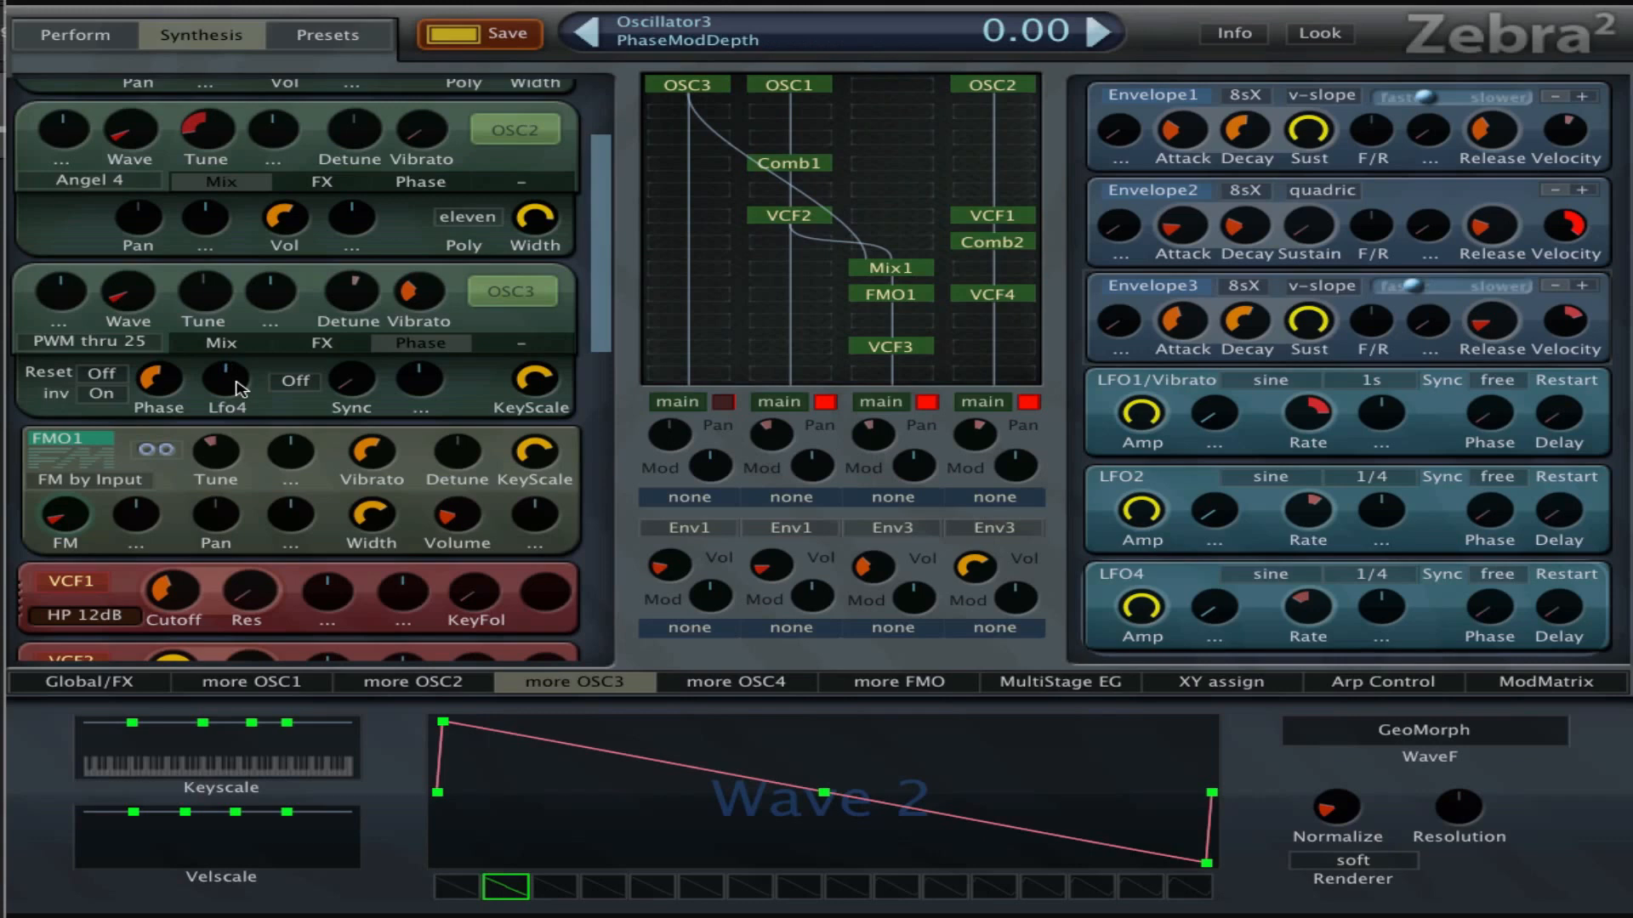
pyautogui.moveTo(240, 390); pyautogui.dragTo(248, 377)
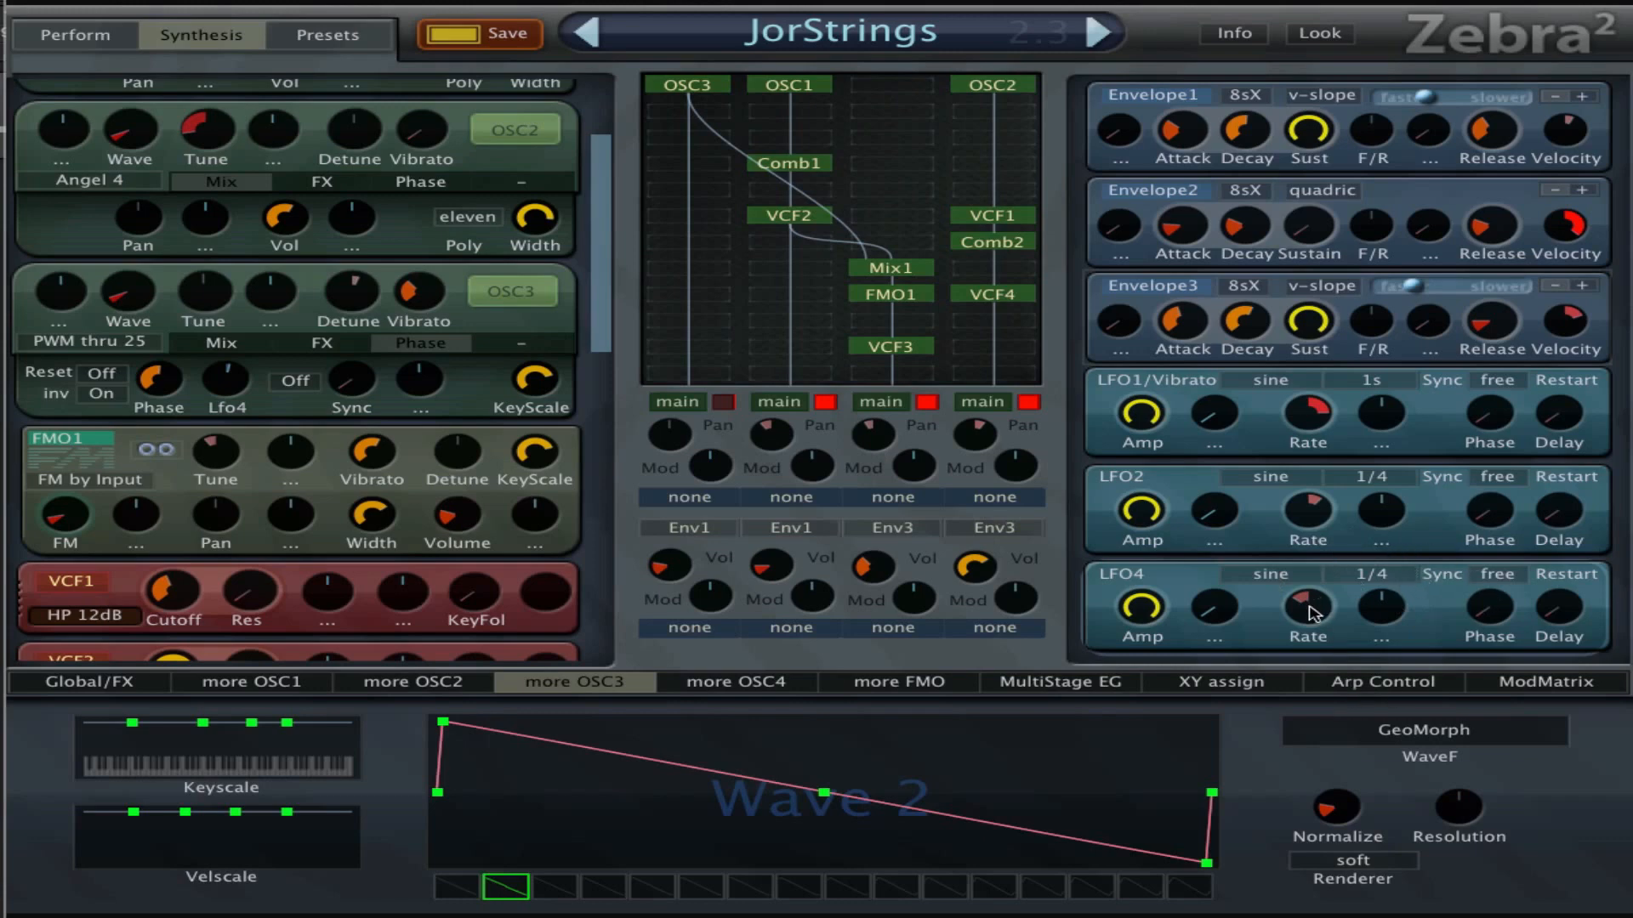
pyautogui.moveTo(1314, 612)
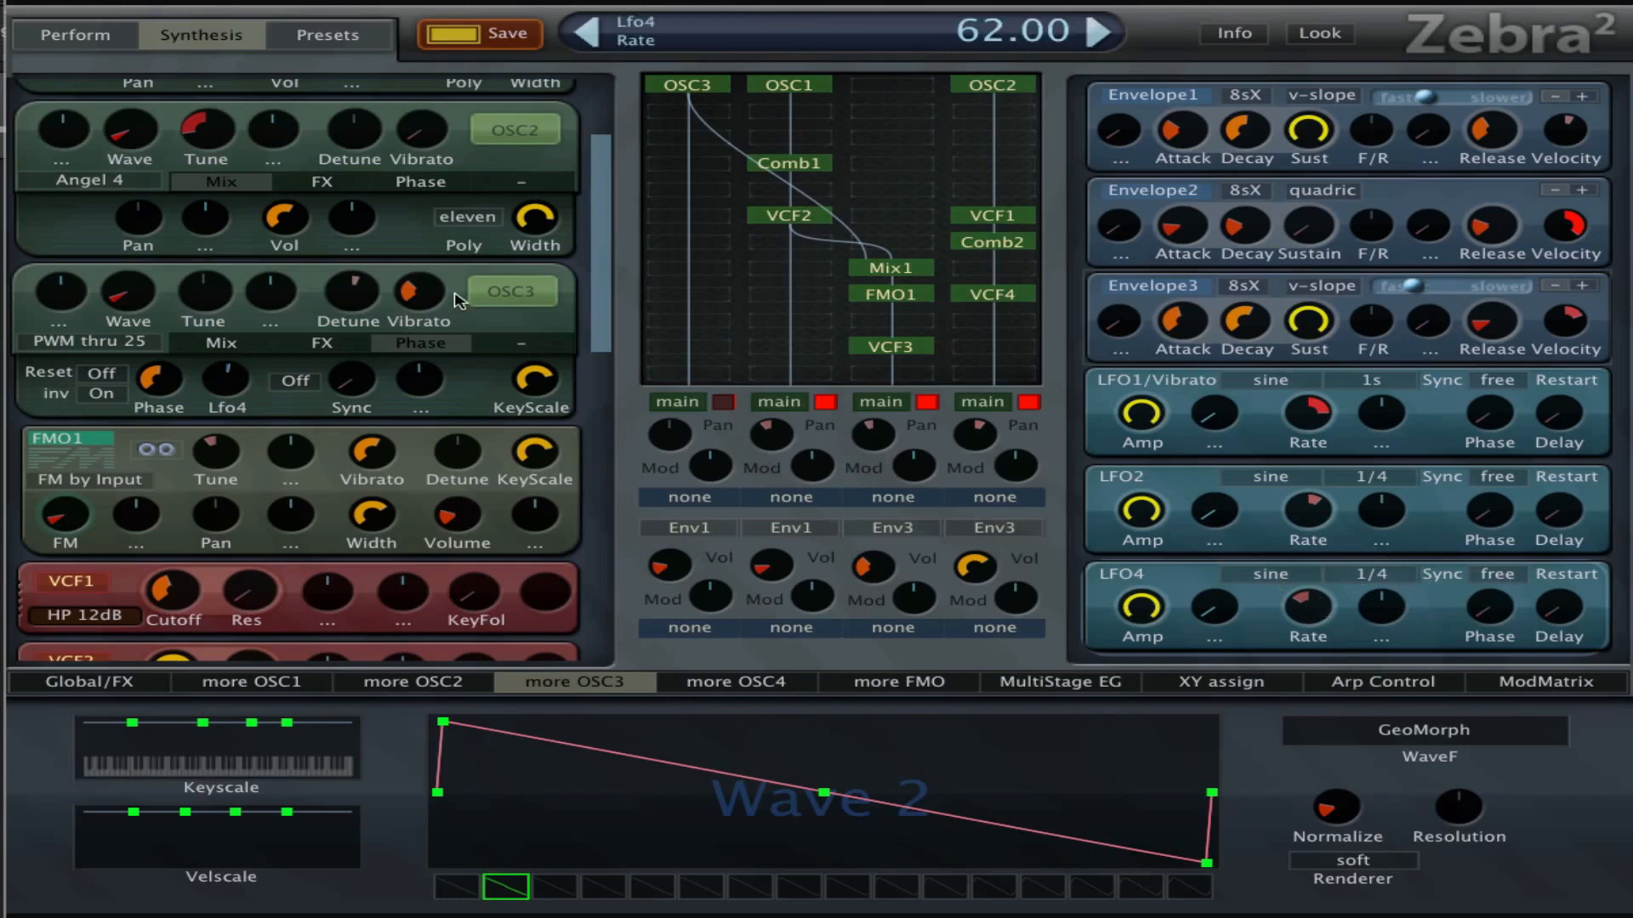
pyautogui.click(323, 343)
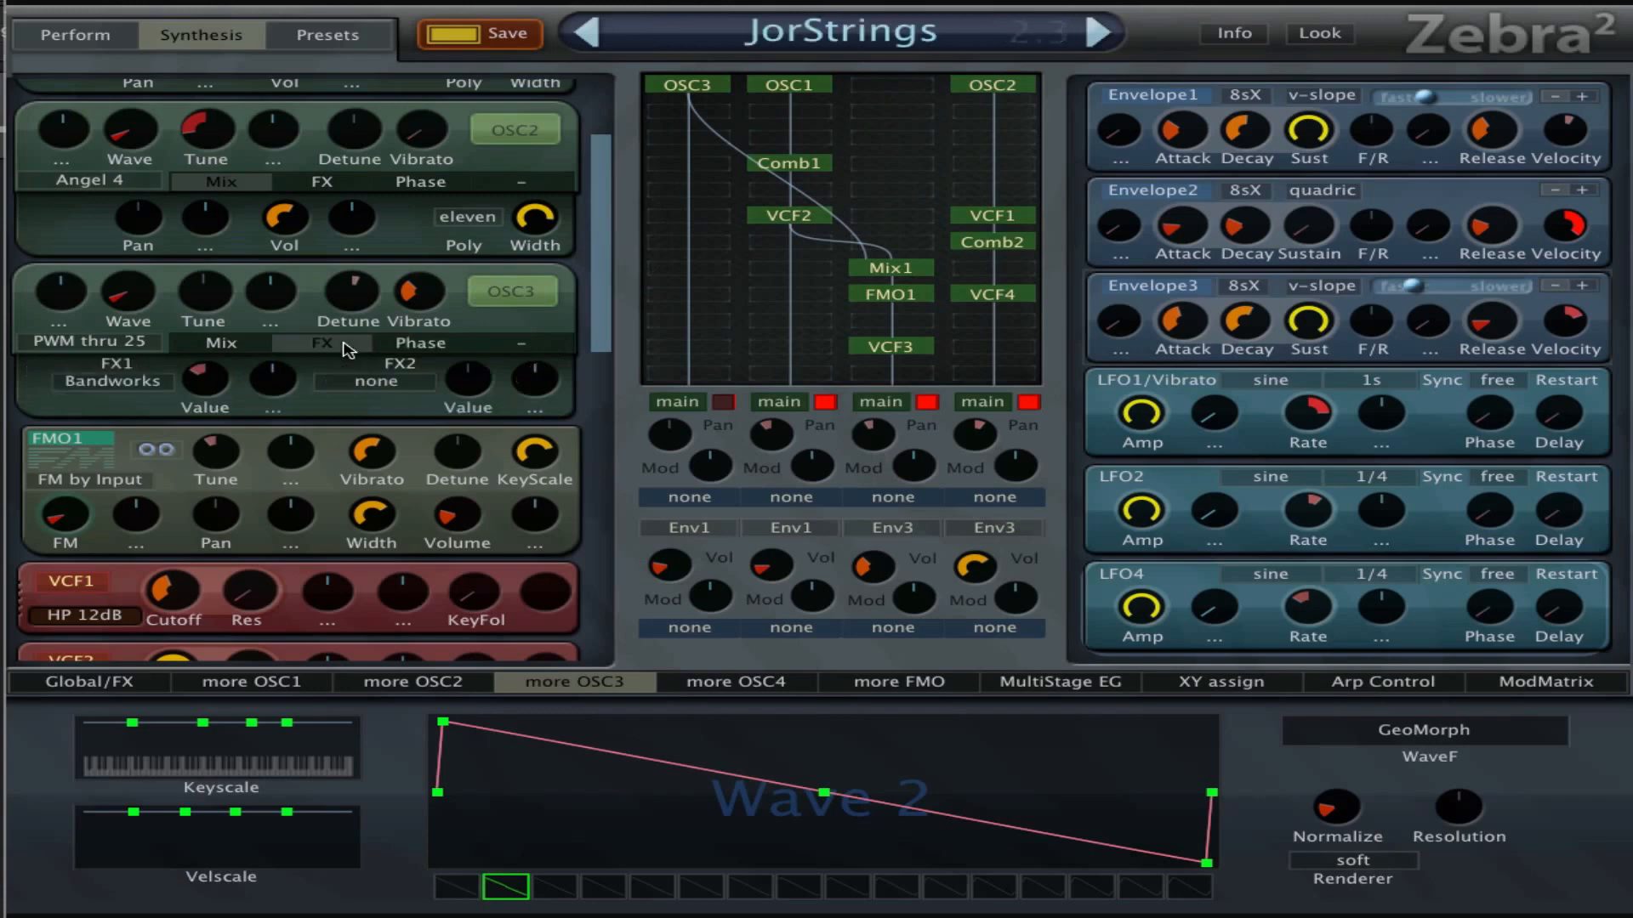
pyautogui.click(246, 345)
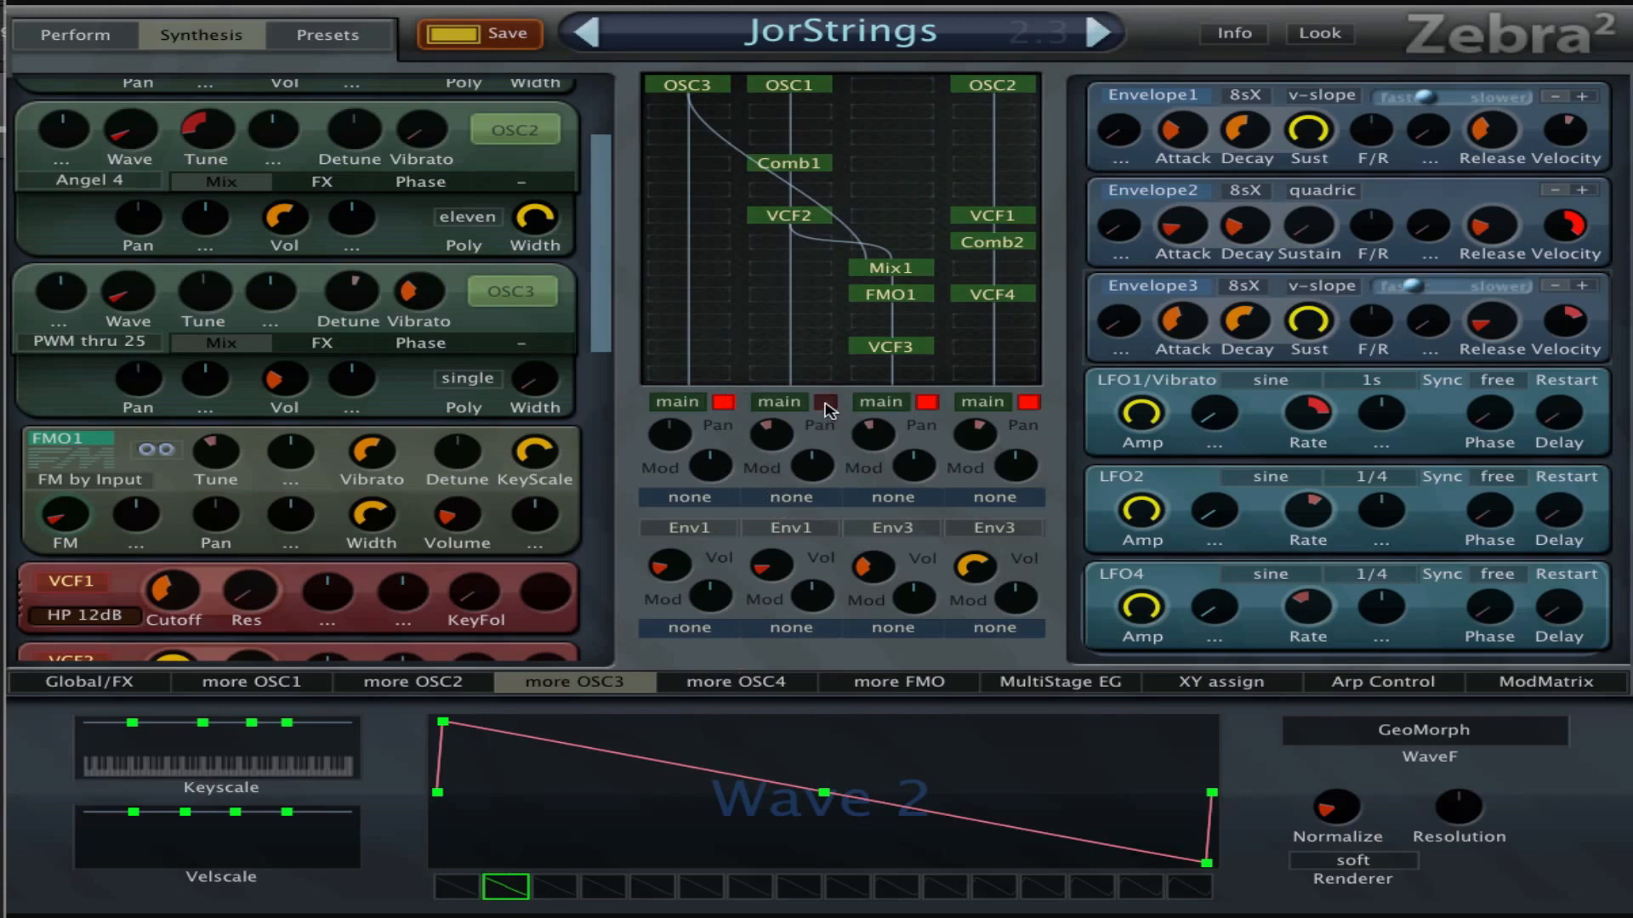
# Examine oscillator 1's detune, vibrato, mix and spectral effect settings.
pyautogui.click(802, 88)
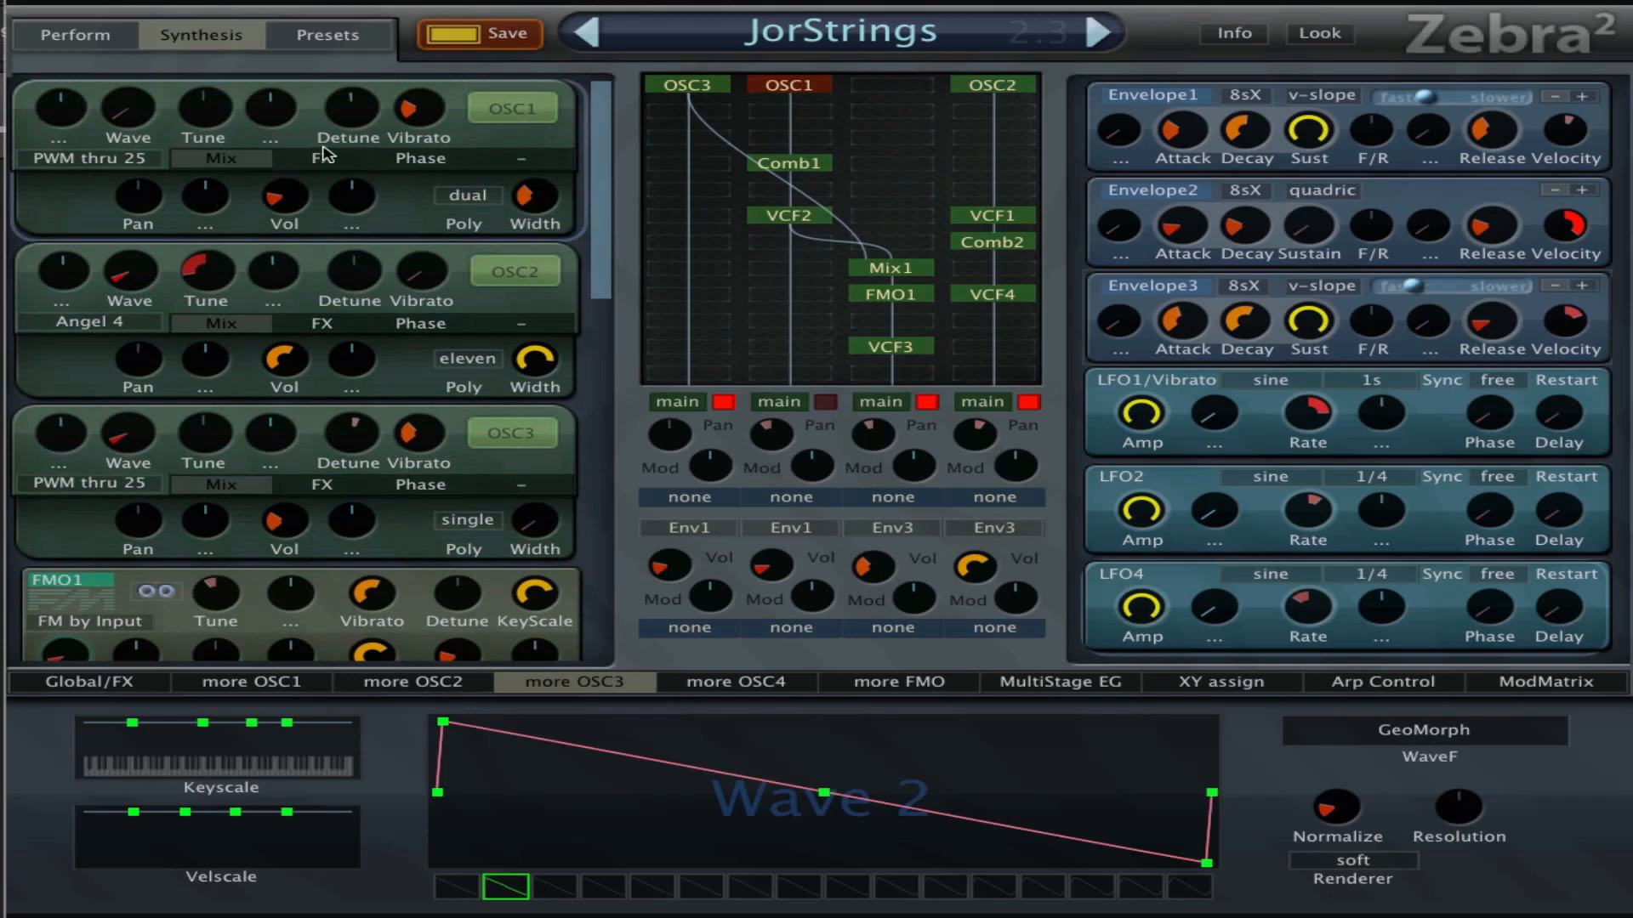
pyautogui.moveTo(358, 119)
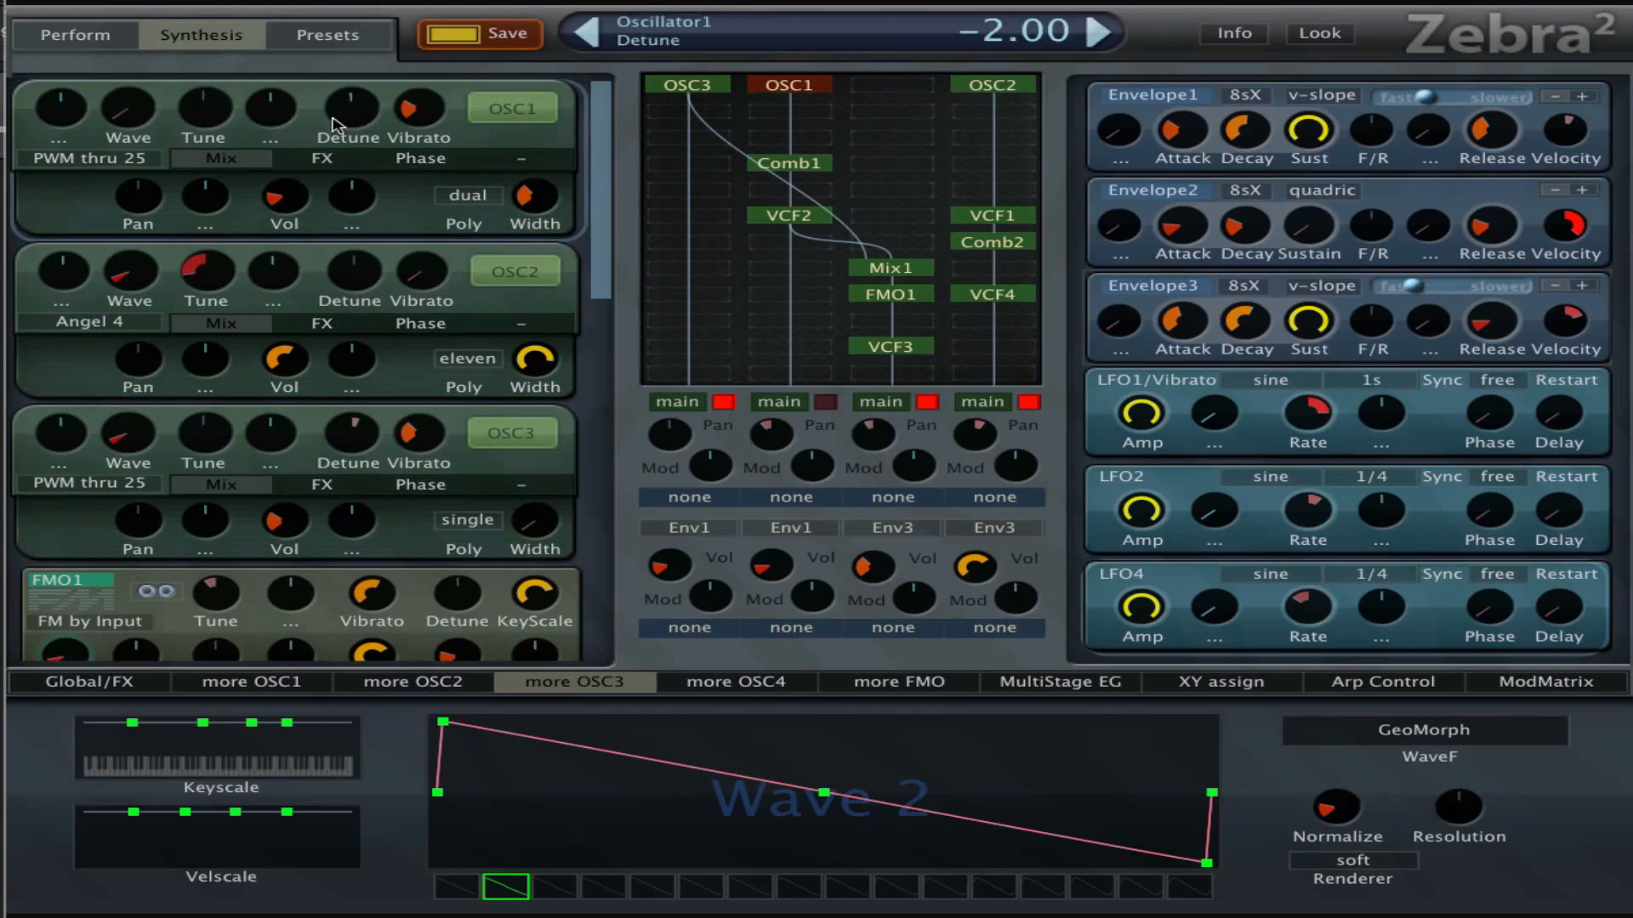
pyautogui.moveTo(433, 126)
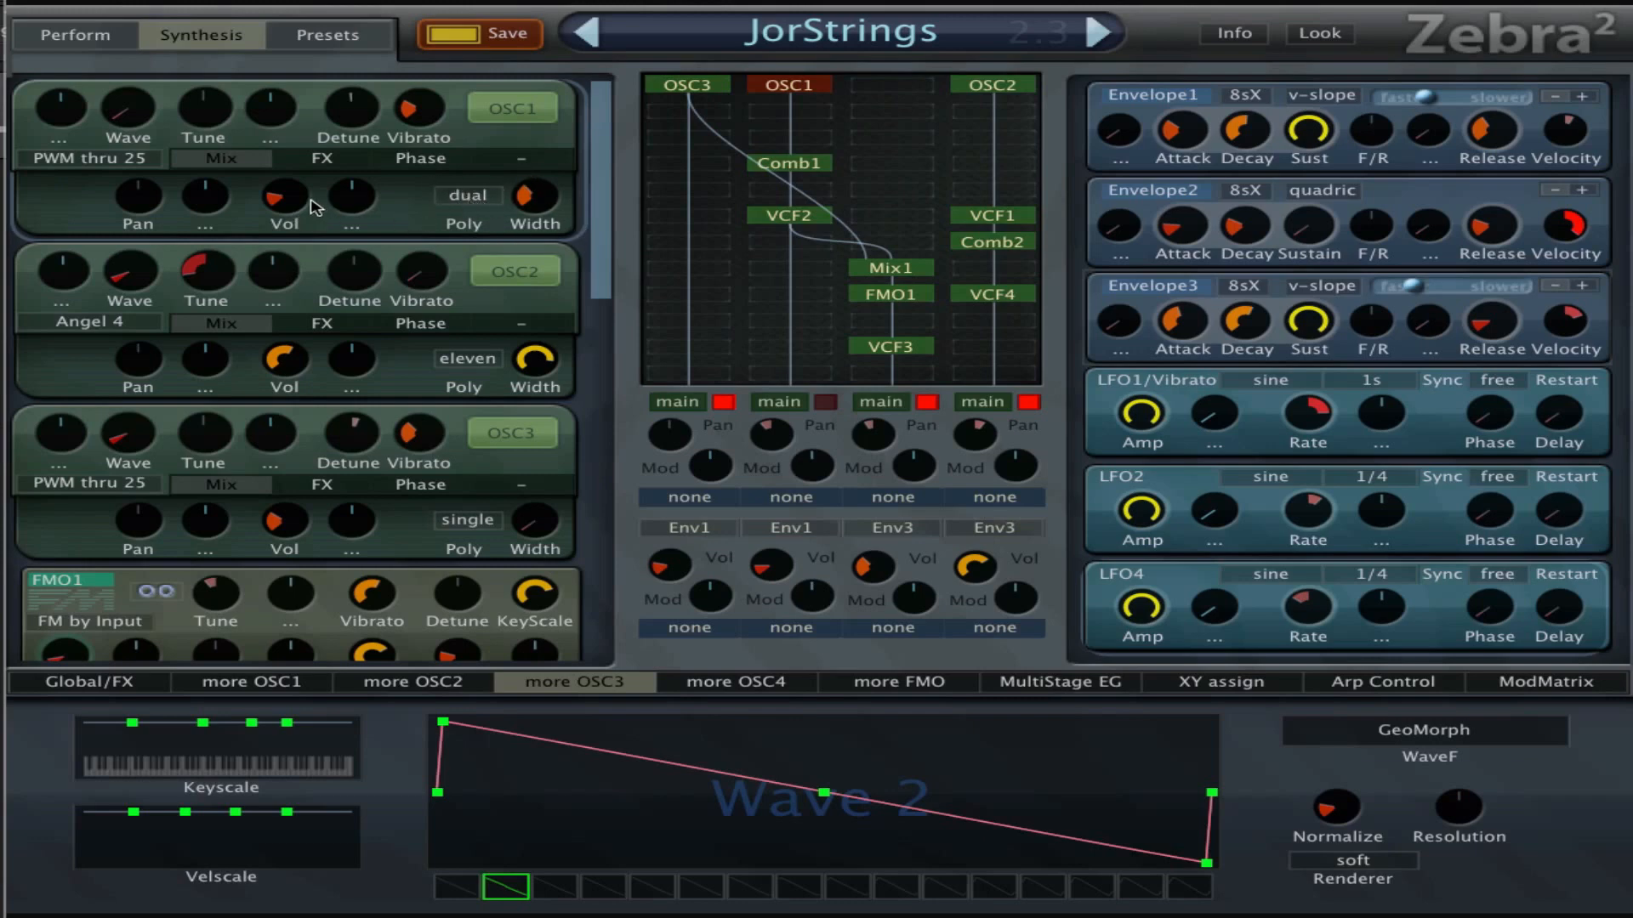
pyautogui.click(340, 159)
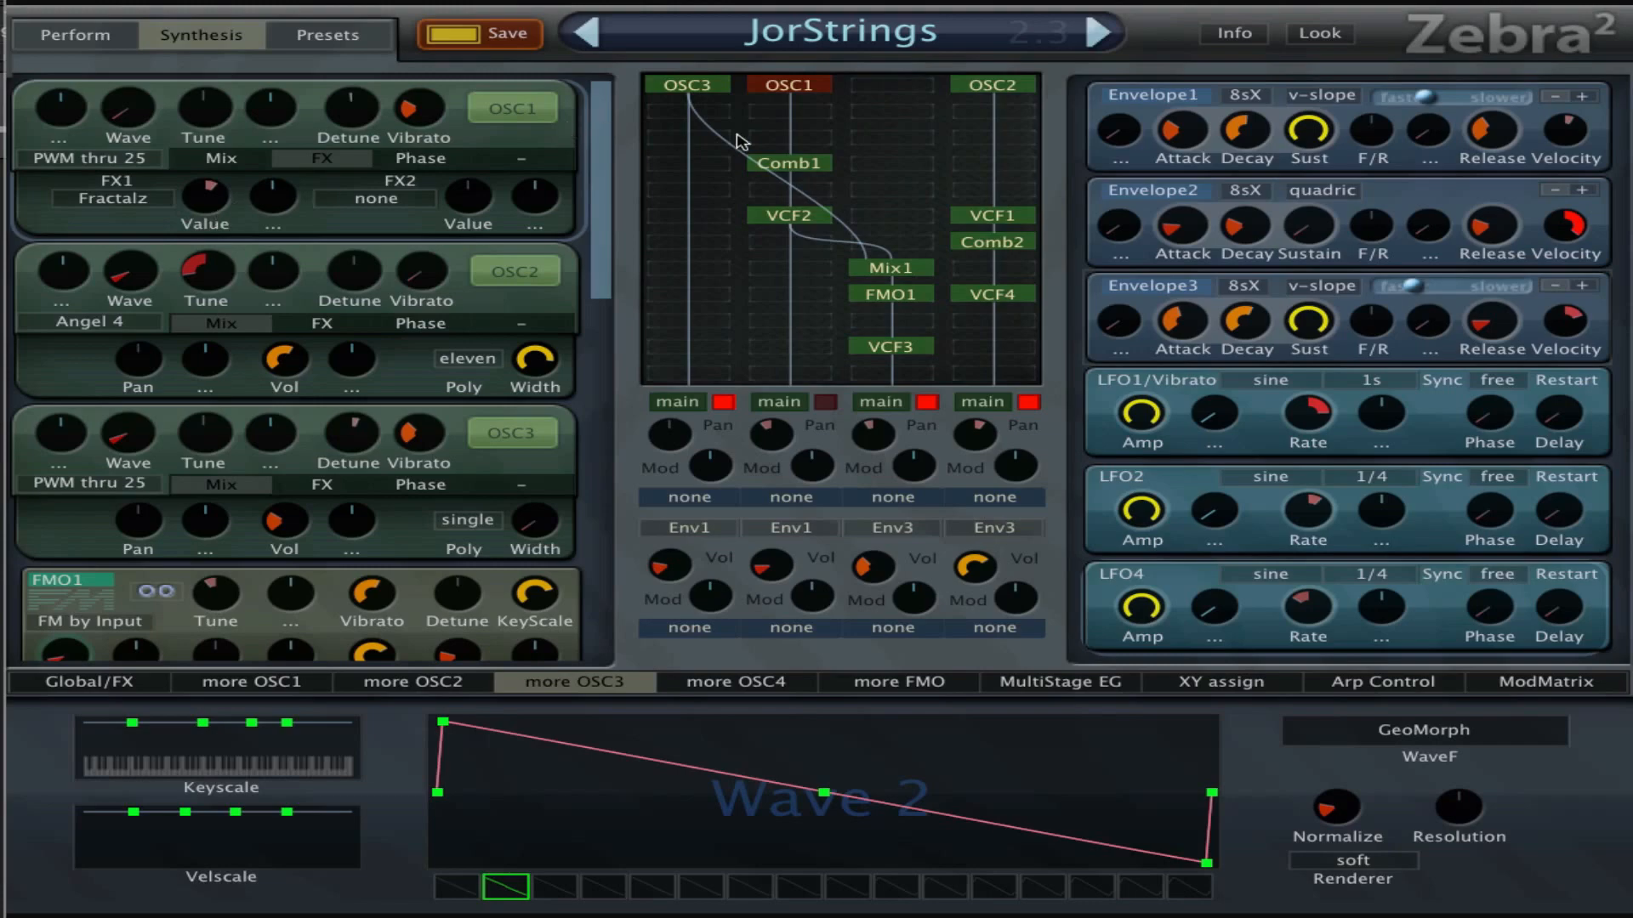
# Audition oscillator 1 with Comb1 and VCF2 bypassed, varying its Fractalz FX1 value and checking its phase setting.
pyautogui.doubleClick(786, 162)
pyautogui.doubleClick(795, 216)
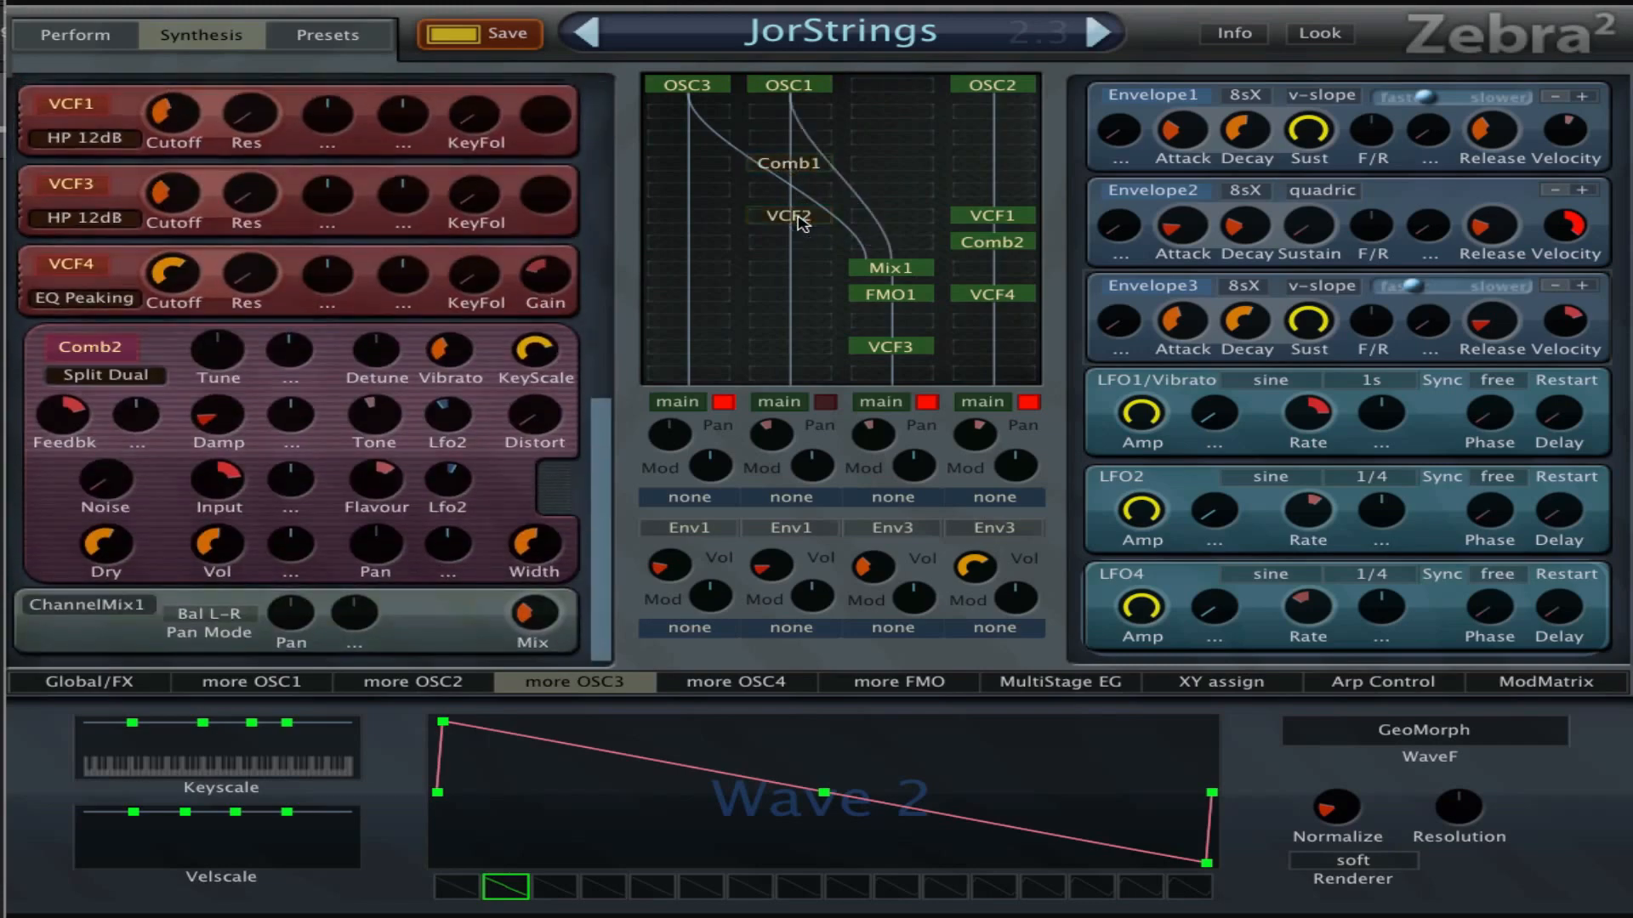
pyautogui.click(790, 90)
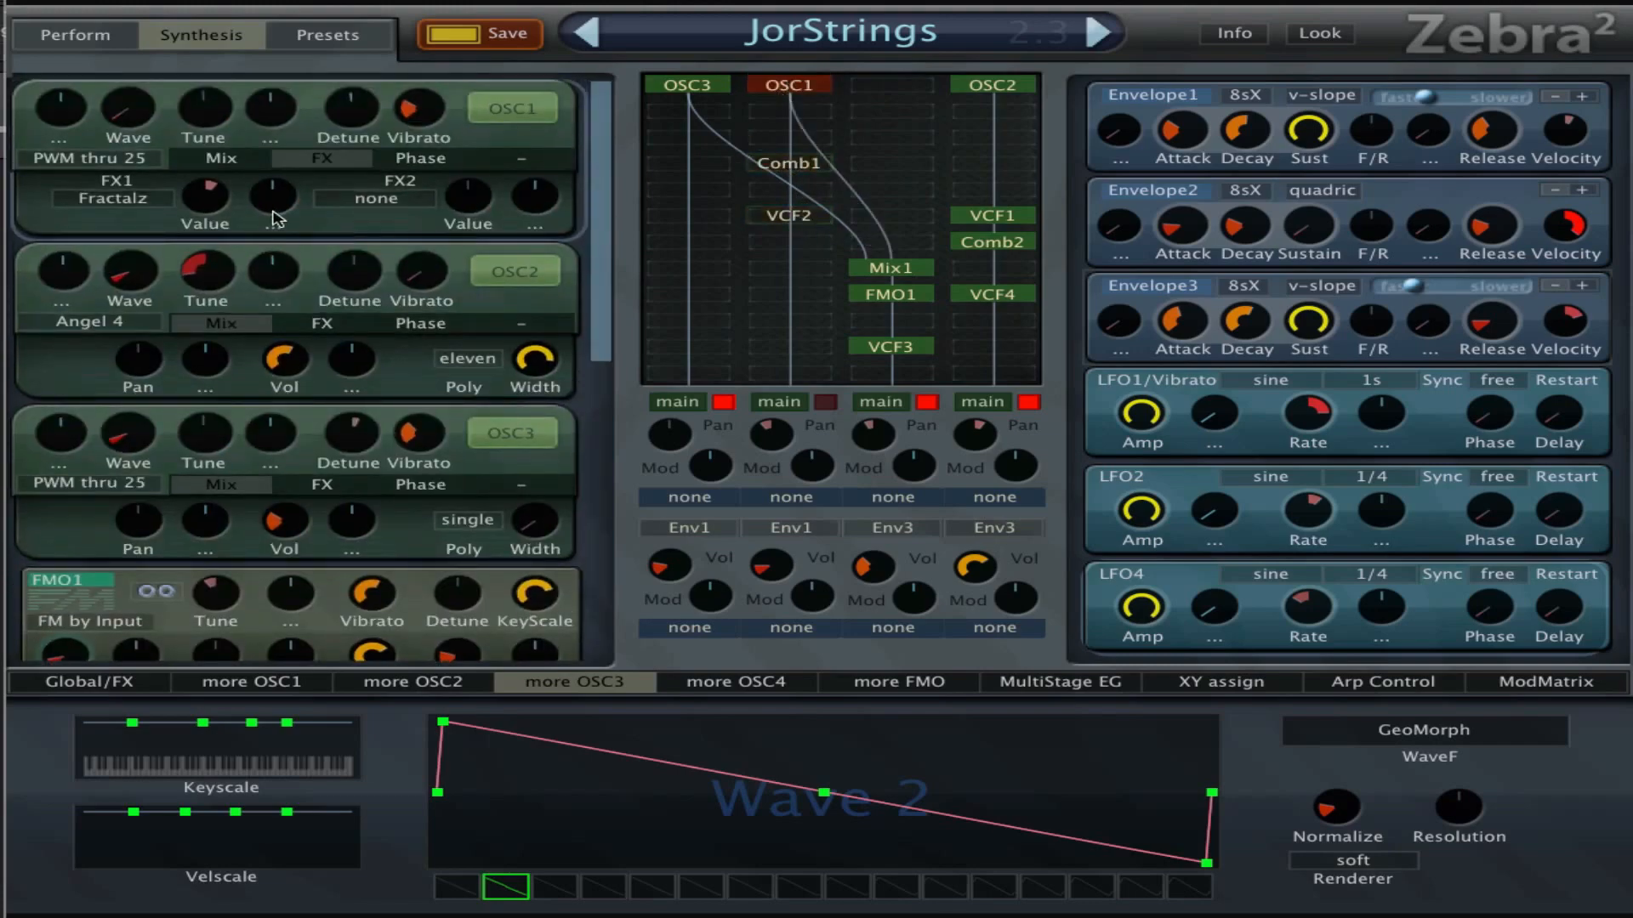
pyautogui.click(162, 202)
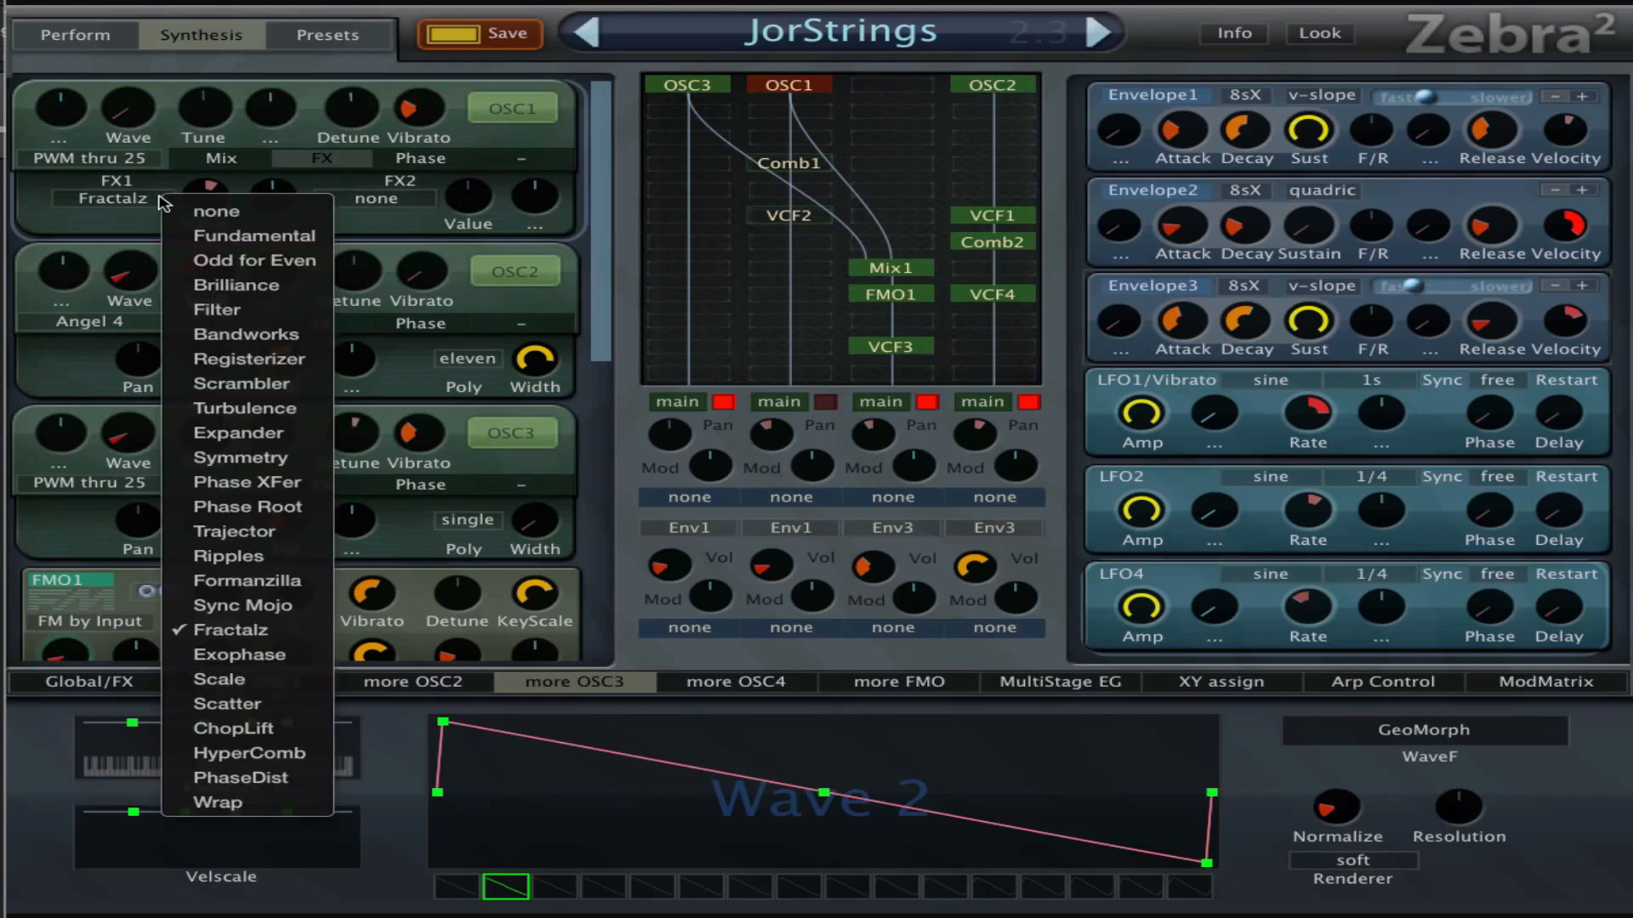
pyautogui.click(209, 197)
pyautogui.moveTo(209, 205)
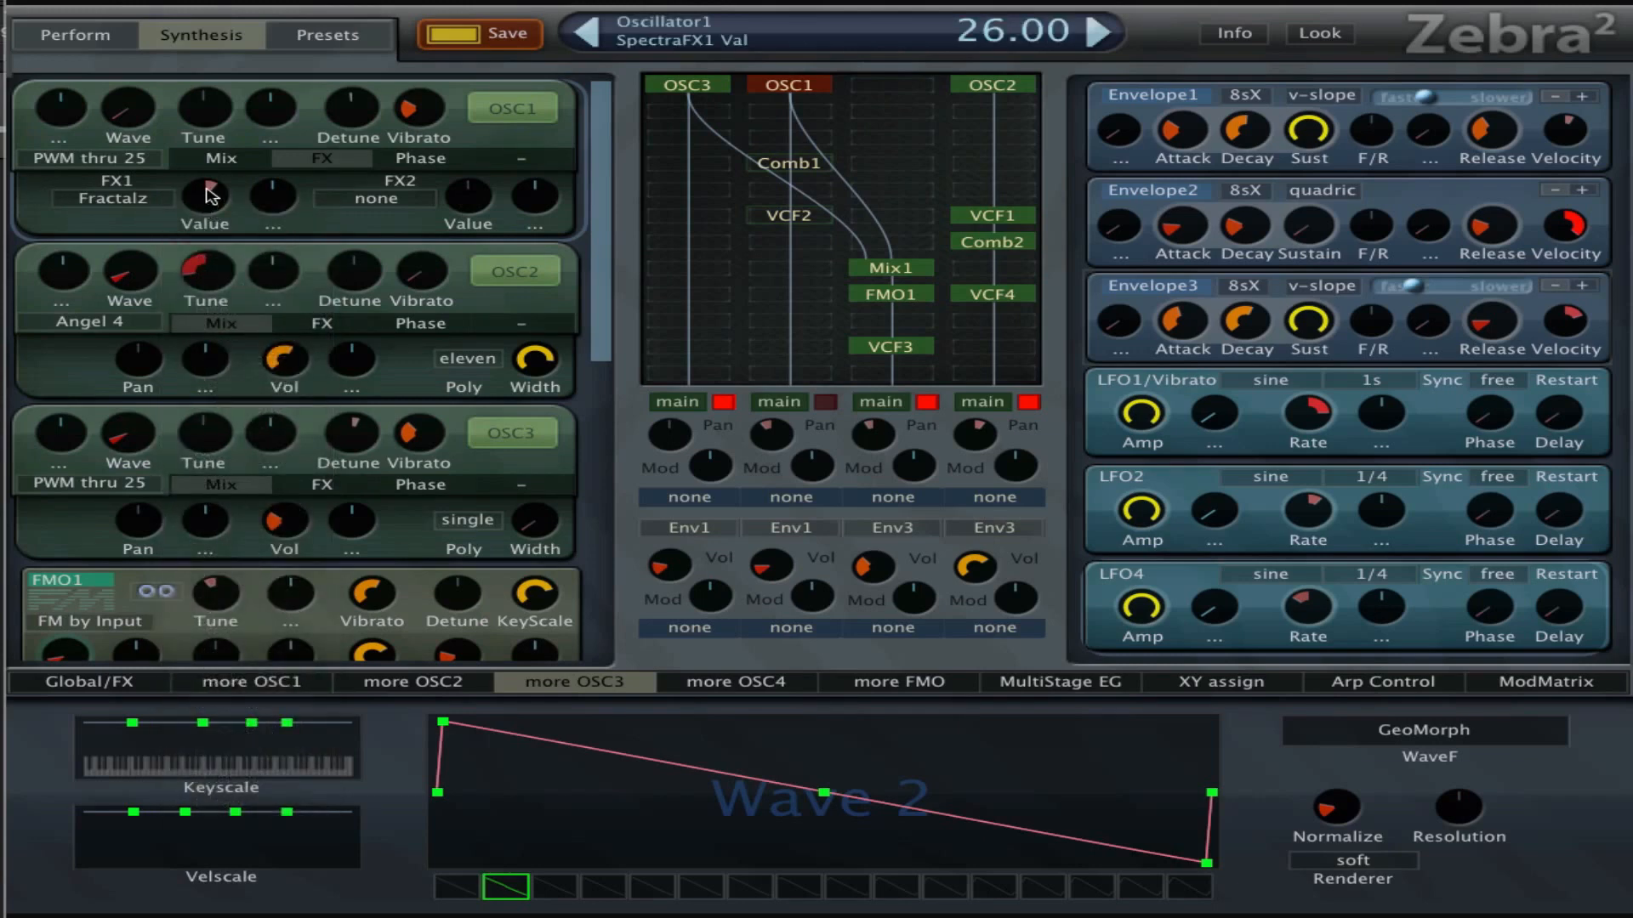
pyautogui.doubleClick(208, 196)
pyautogui.moveTo(204, 209)
pyautogui.mouseDown()
pyautogui.moveTo(223, 98)
pyautogui.moveTo(220, 340)
pyautogui.moveTo(223, 182)
pyautogui.moveTo(206, 193)
pyautogui.moveTo(217, 206)
pyautogui.mouseUp()
pyautogui.click(429, 165)
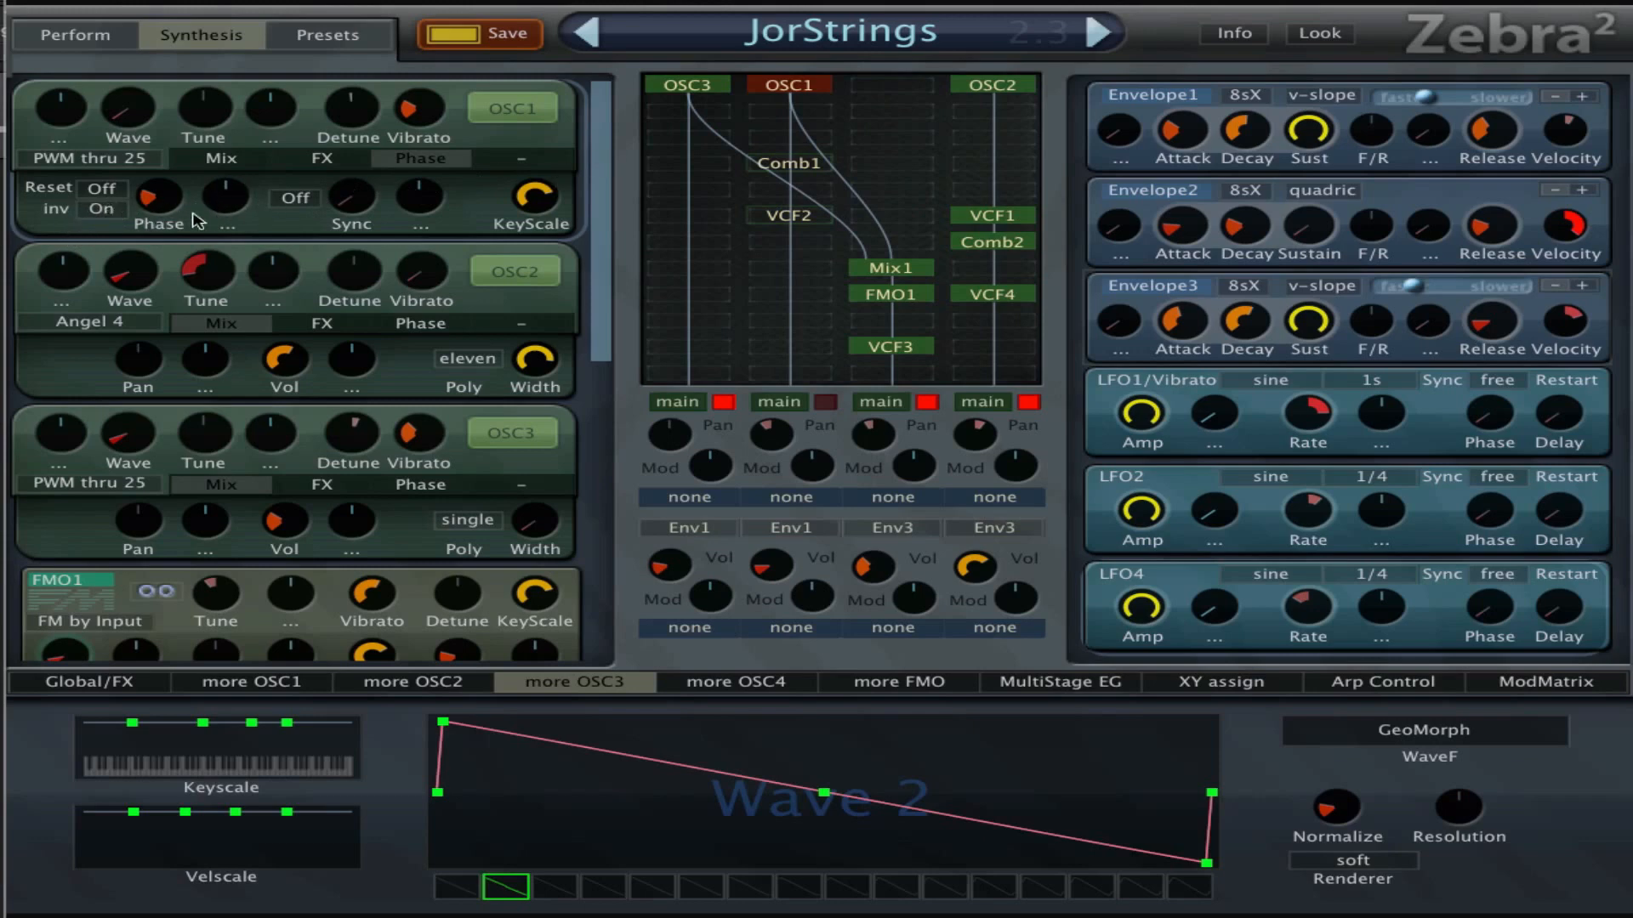
pyautogui.moveTo(170, 210)
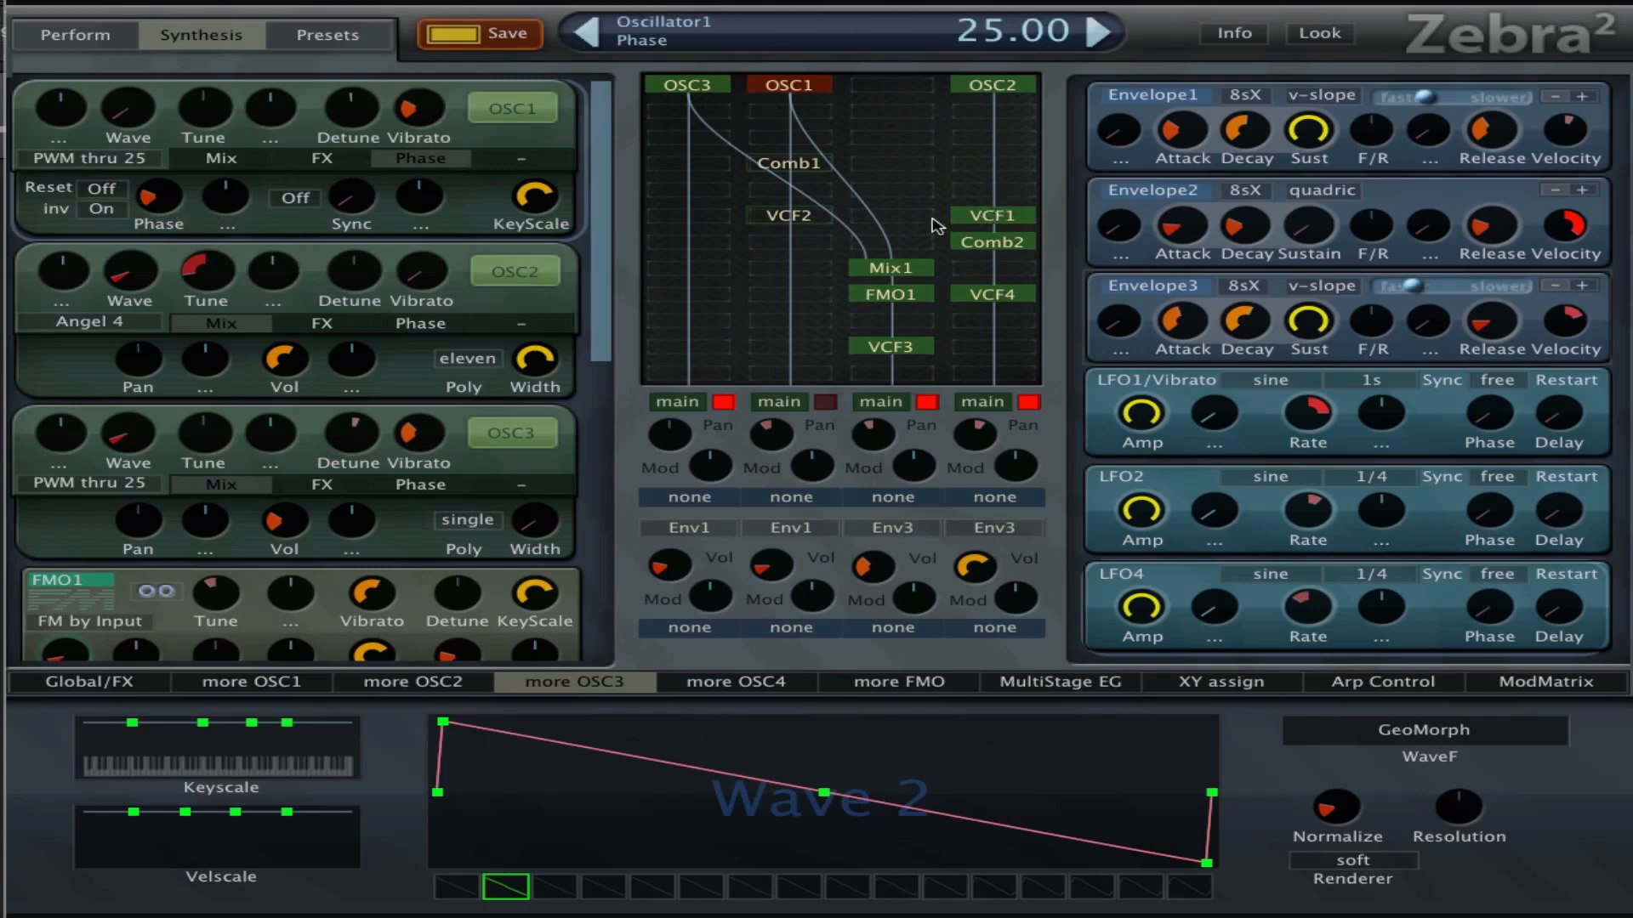
# Re-enable Comb1 and VCF2 in the second lane and examine their settings.
pyautogui.click(806, 165)
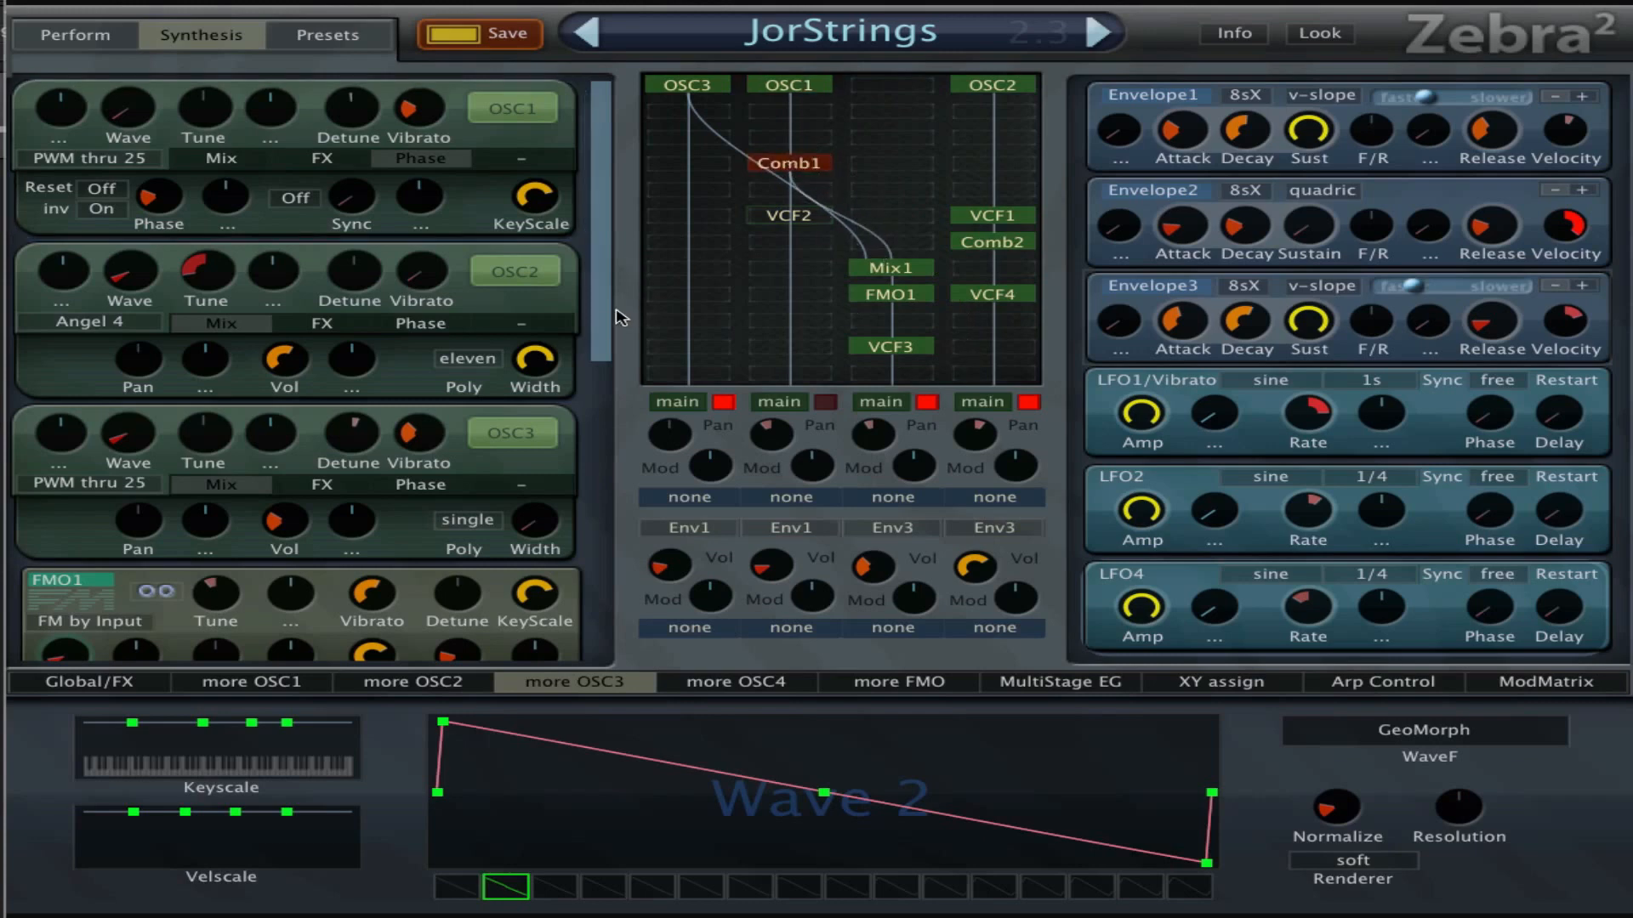
pyautogui.moveTo(602, 314); pyautogui.dragTo(703, 639)
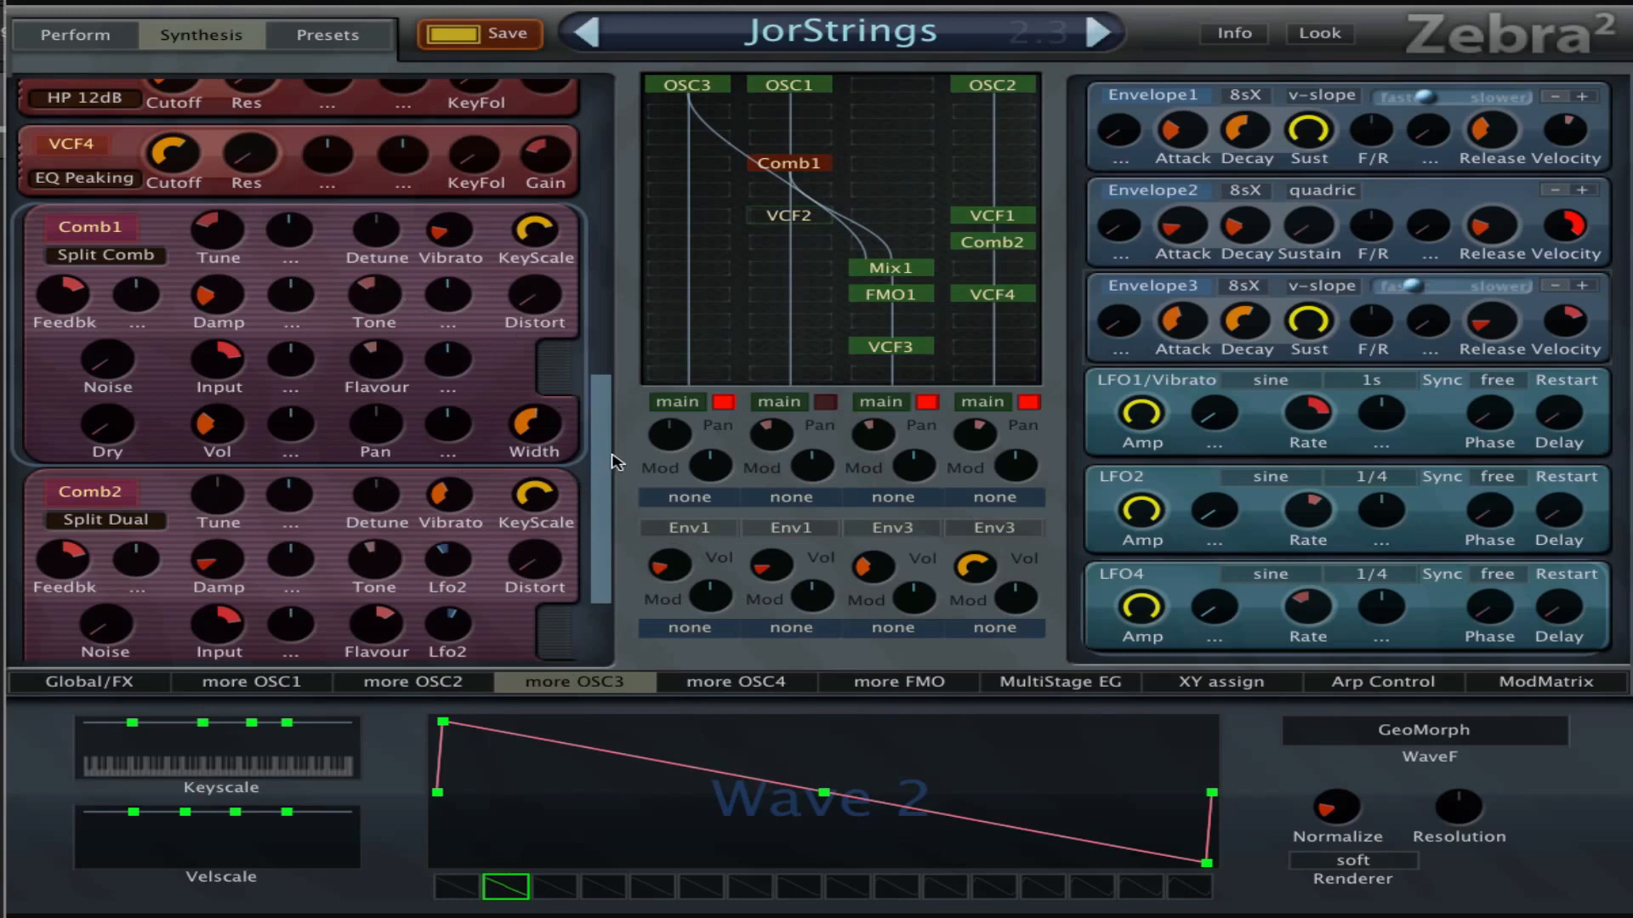
pyautogui.click(808, 218)
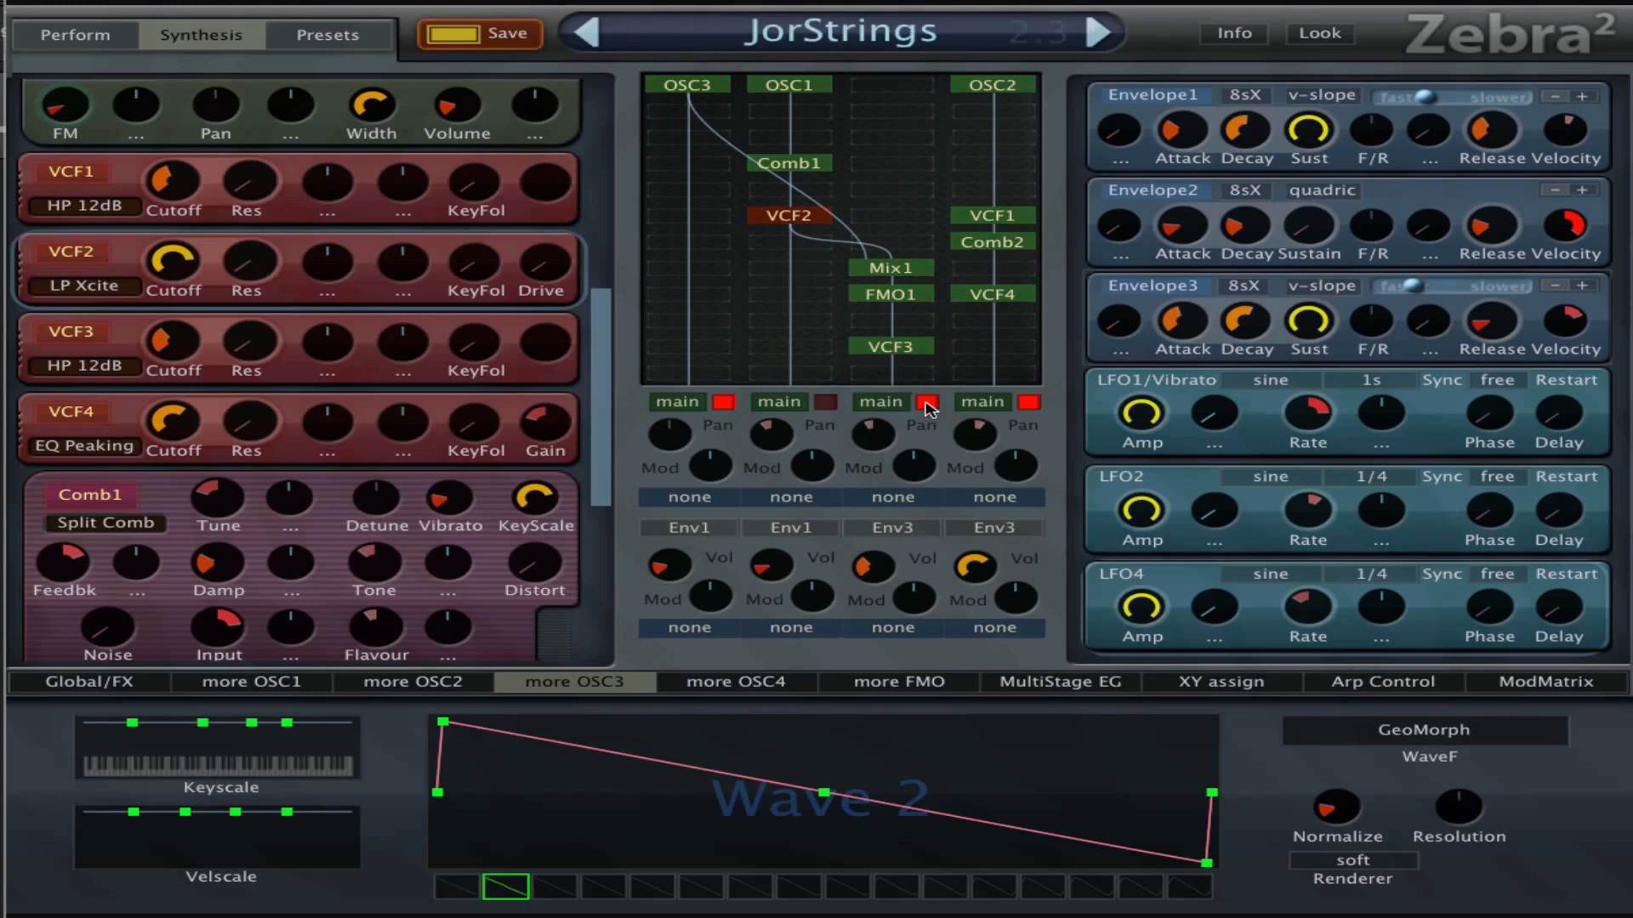
# Add a Mix4 module beside Comb1 in the third lane, view its input and side-chain options, and remove it.
pyautogui.click(909, 213)
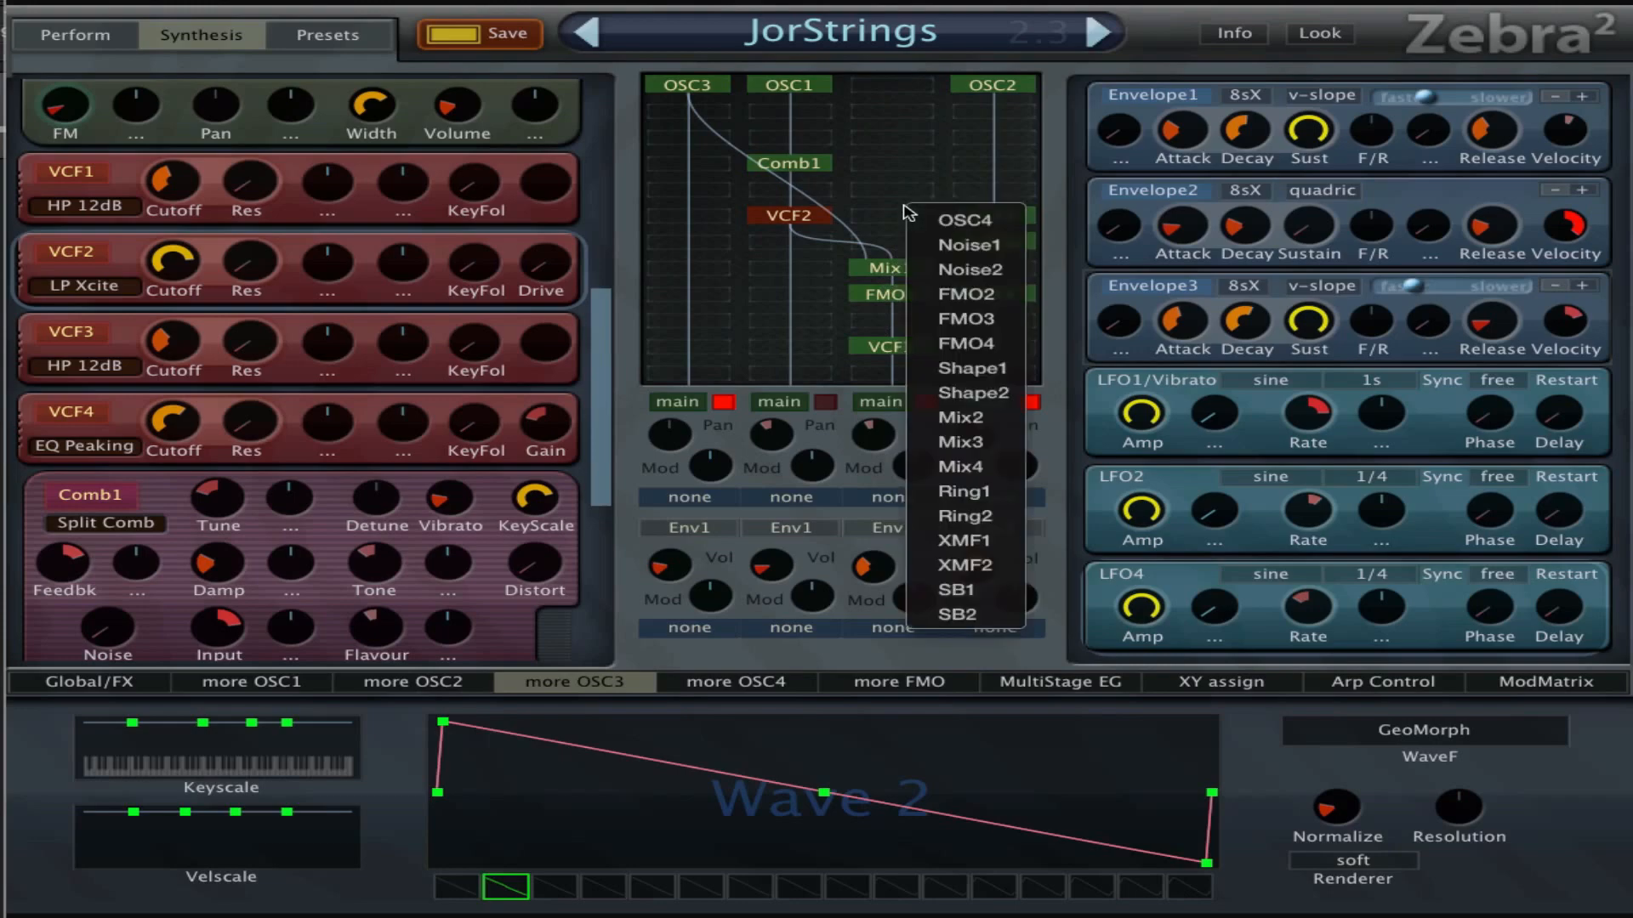
pyautogui.click(960, 466)
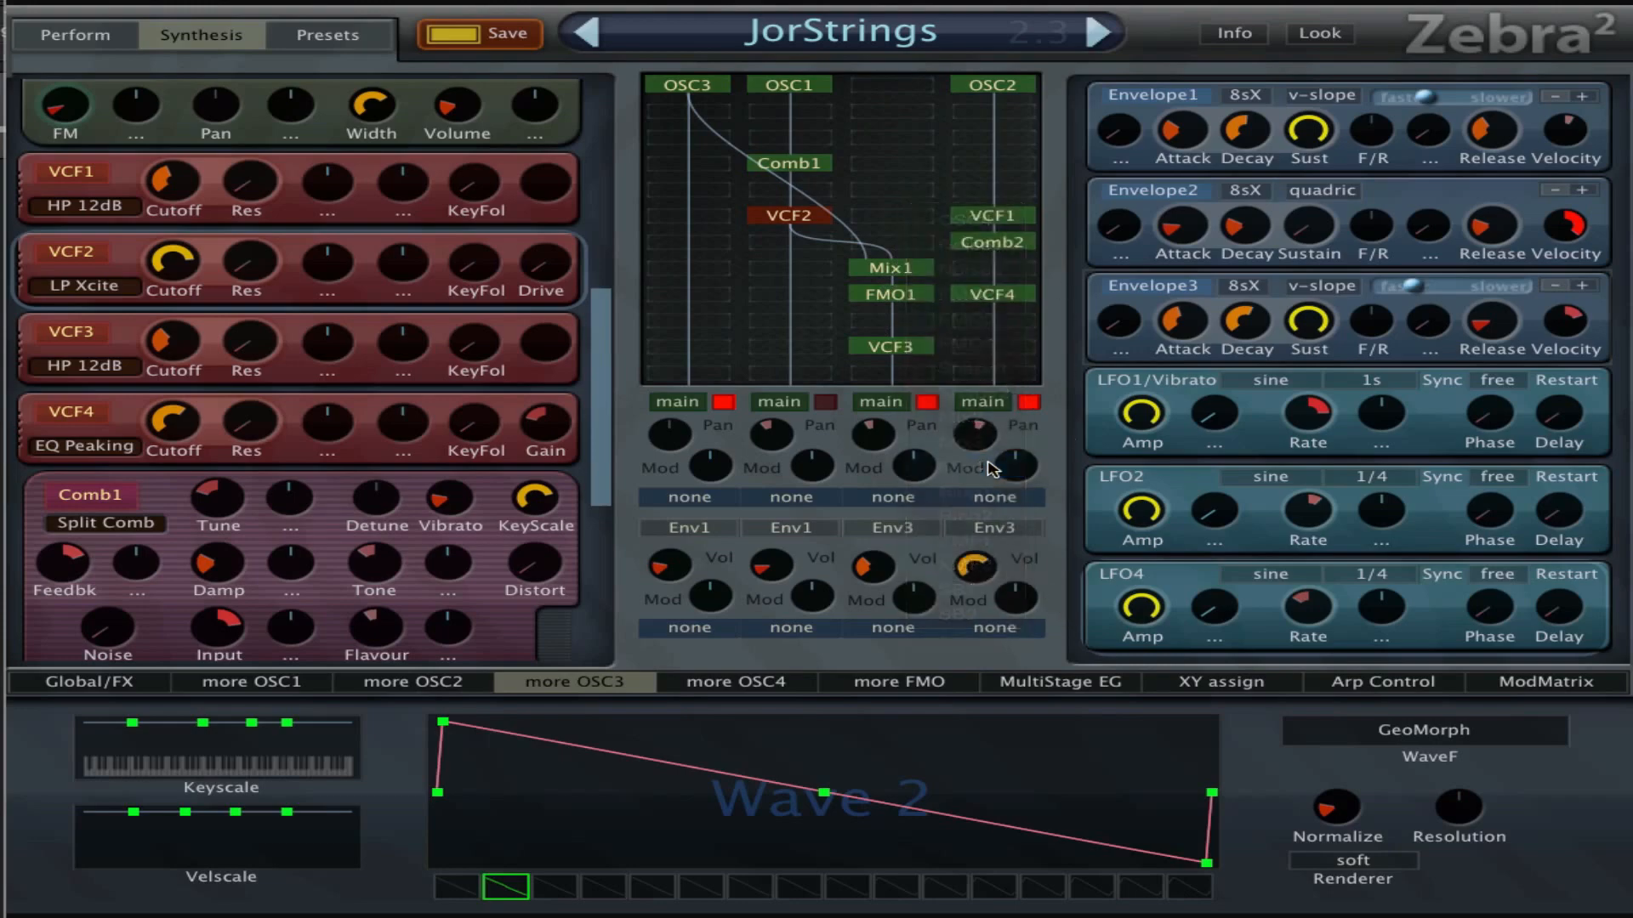
pyautogui.moveTo(907, 222); pyautogui.dragTo(907, 170)
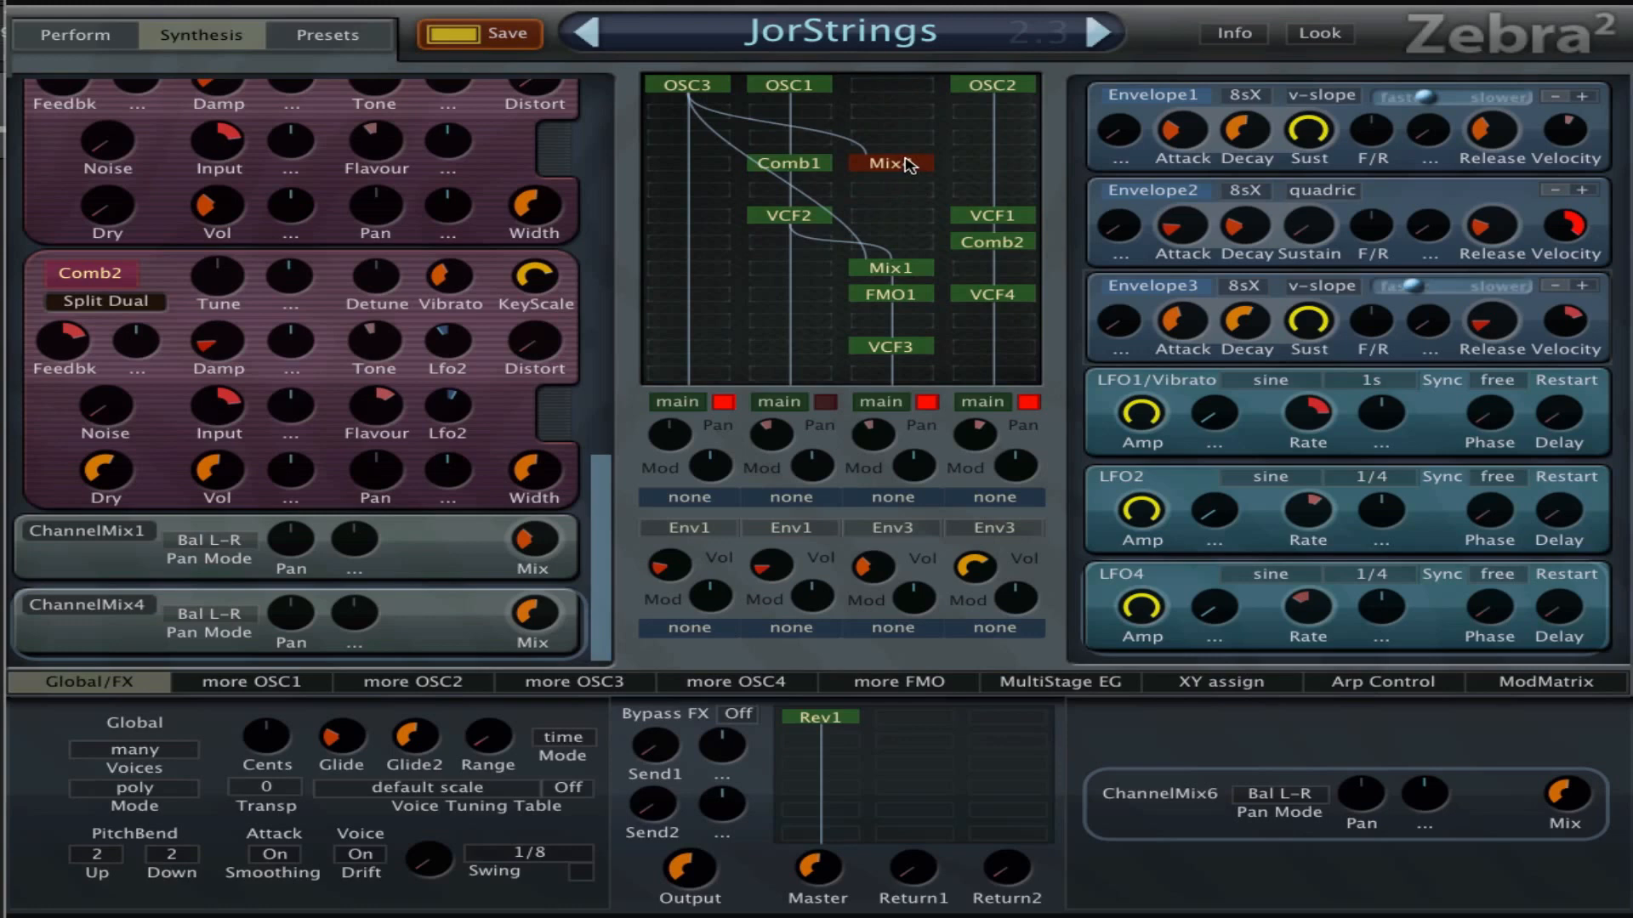
pyautogui.rightClick(909, 165)
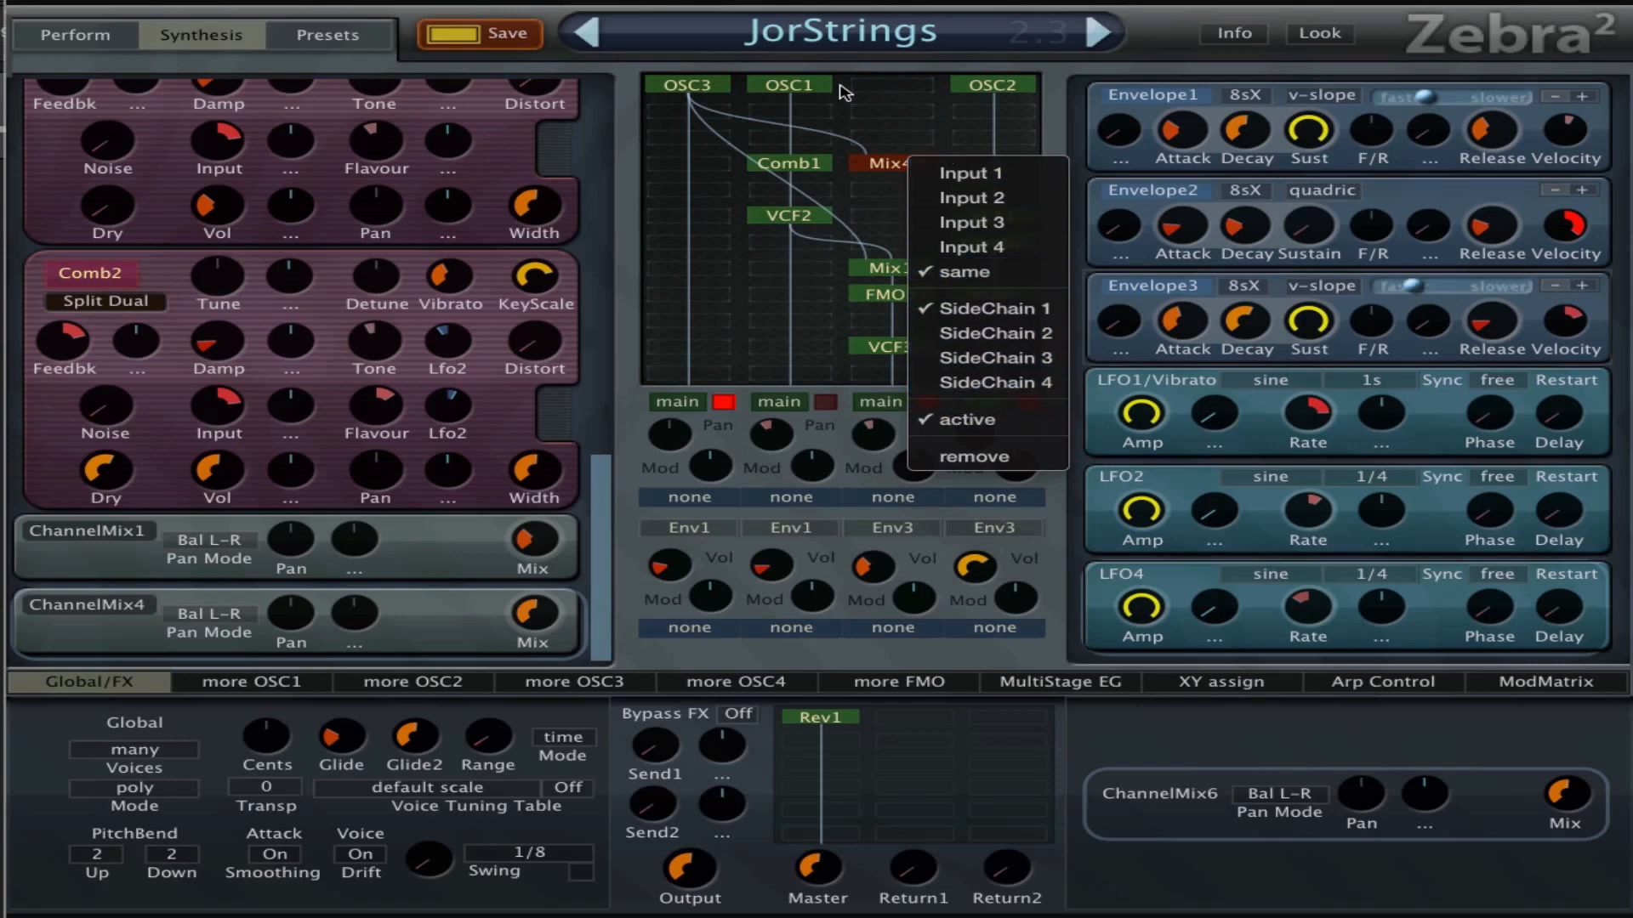
pyautogui.click(900, 118)
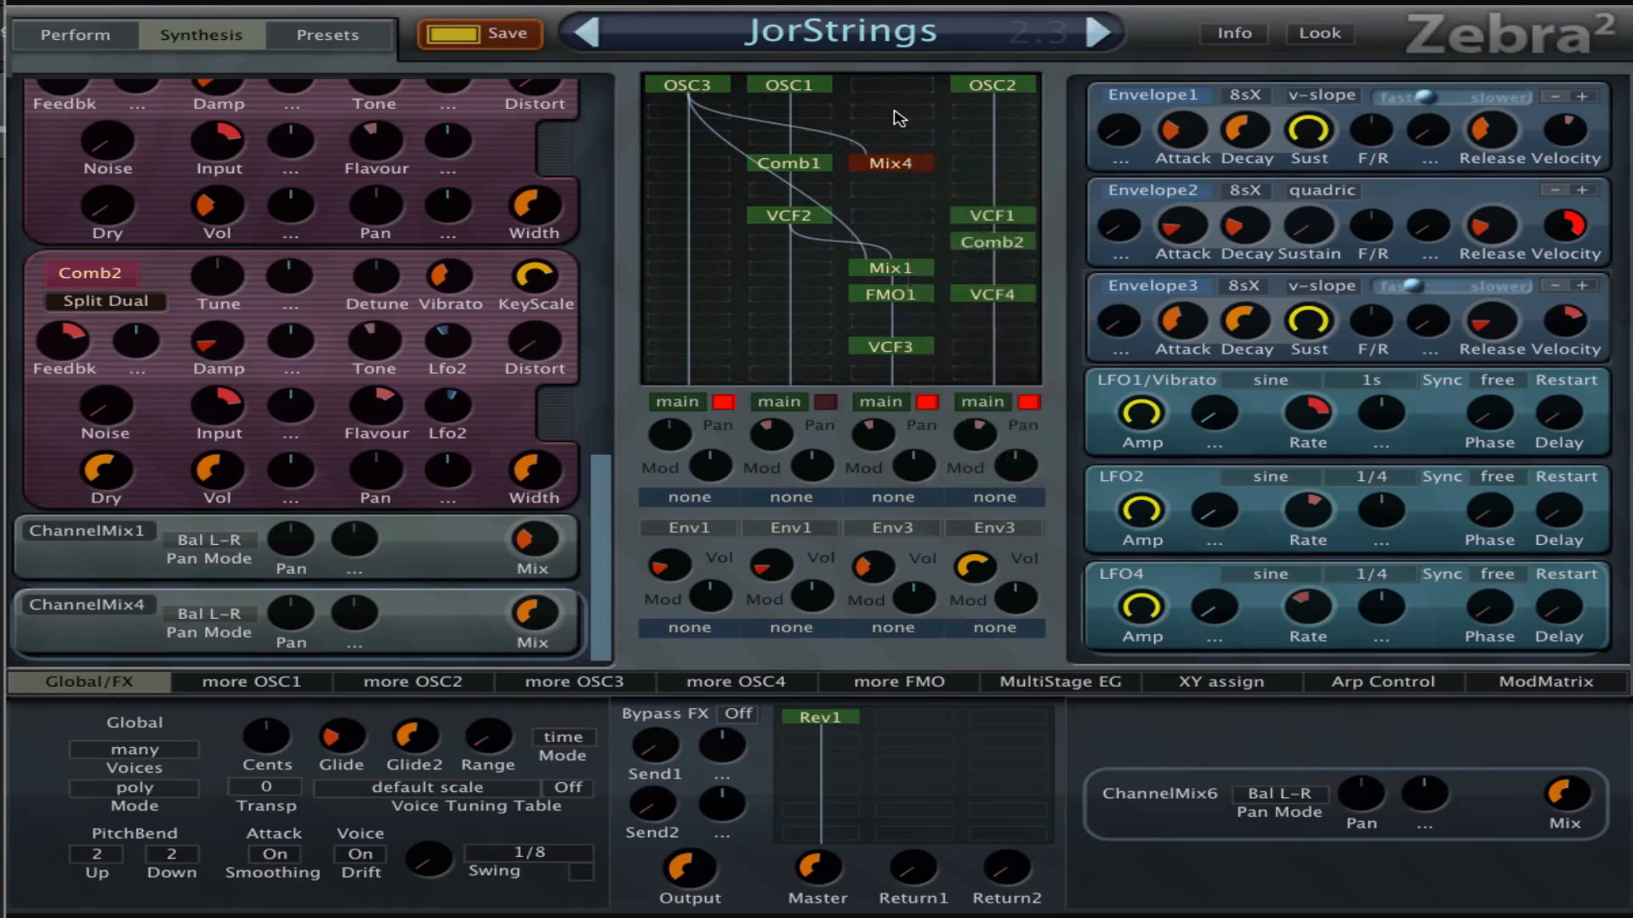
pyautogui.rightClick(908, 164)
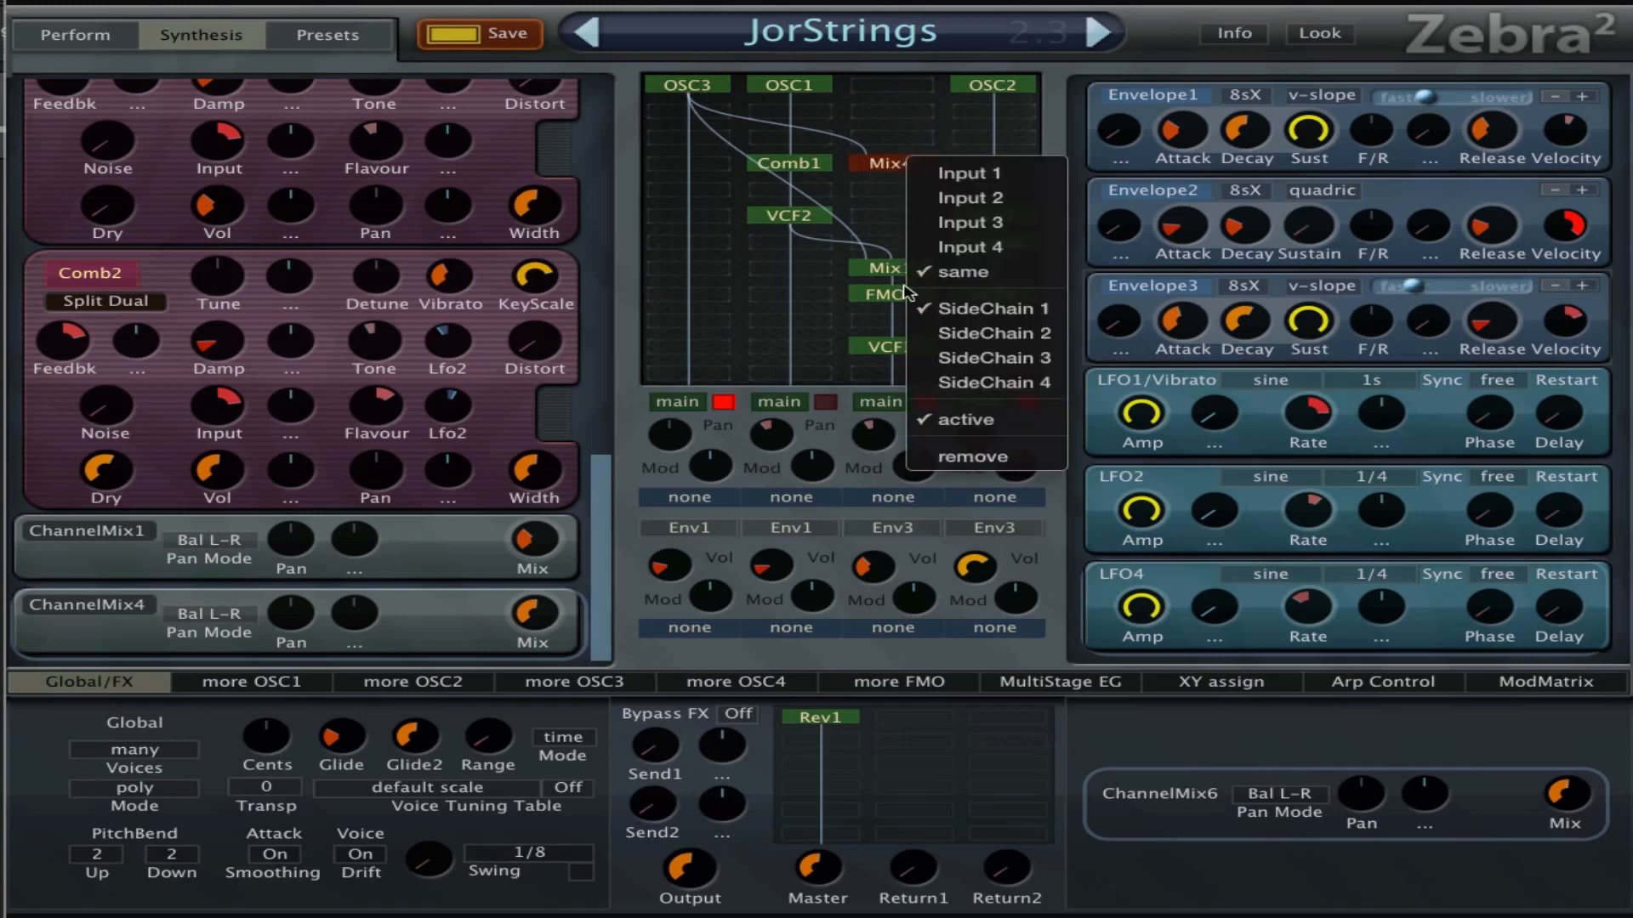
pyautogui.click(1002, 455)
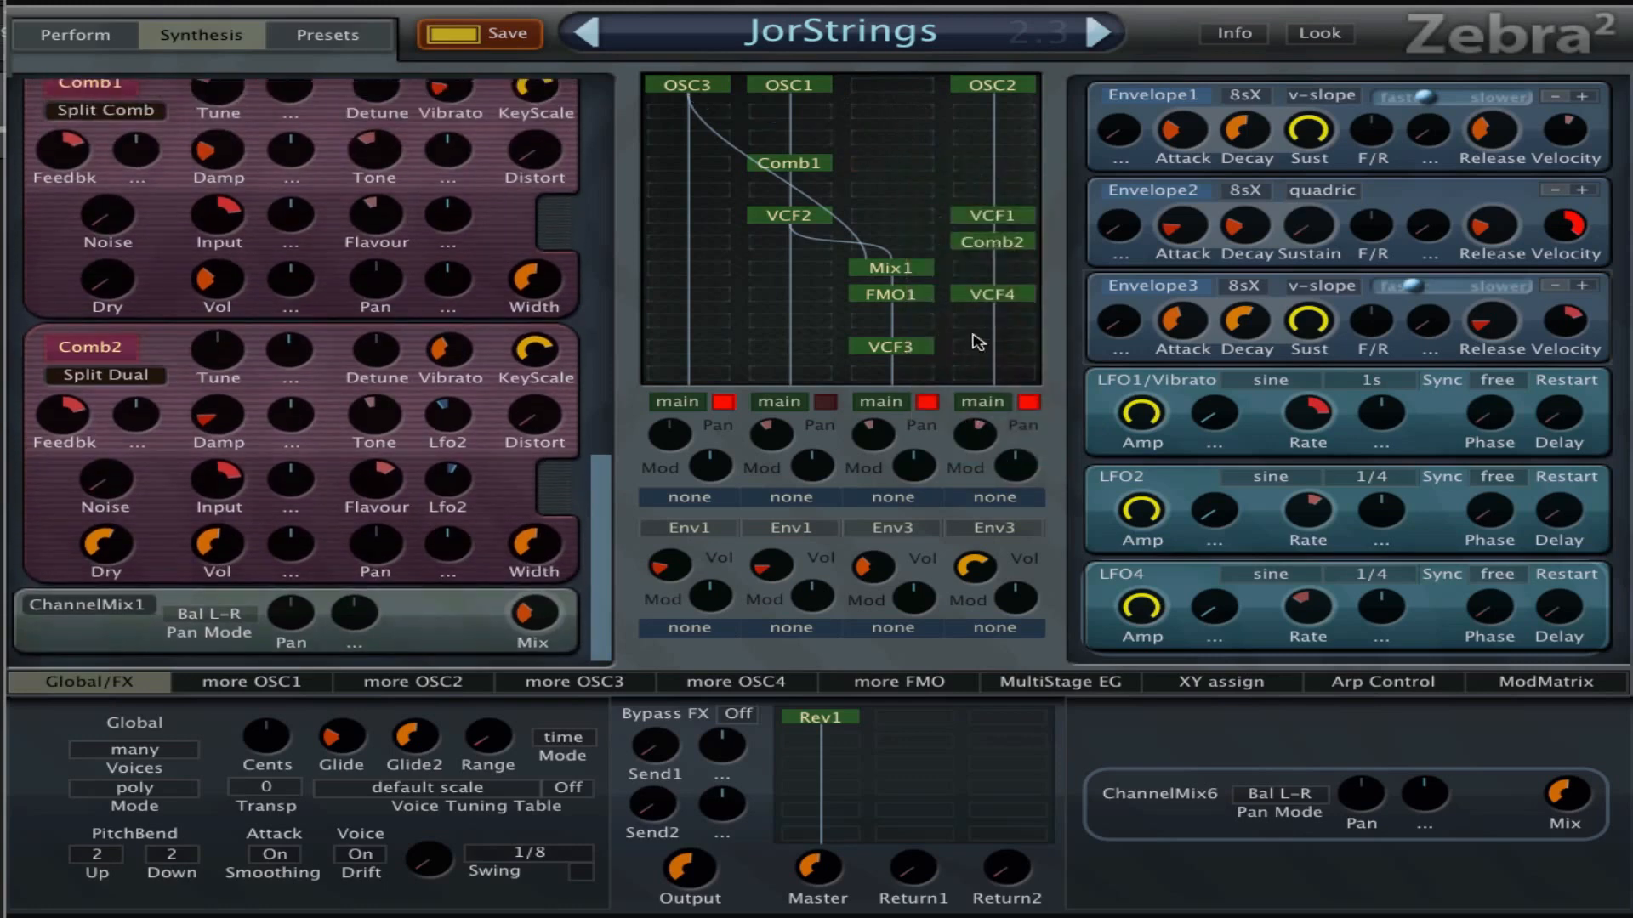
# Examine the input and side-chain routing options of the Mix1 module in the third lane.
pyautogui.click(916, 272)
pyautogui.rightClick(916, 270)
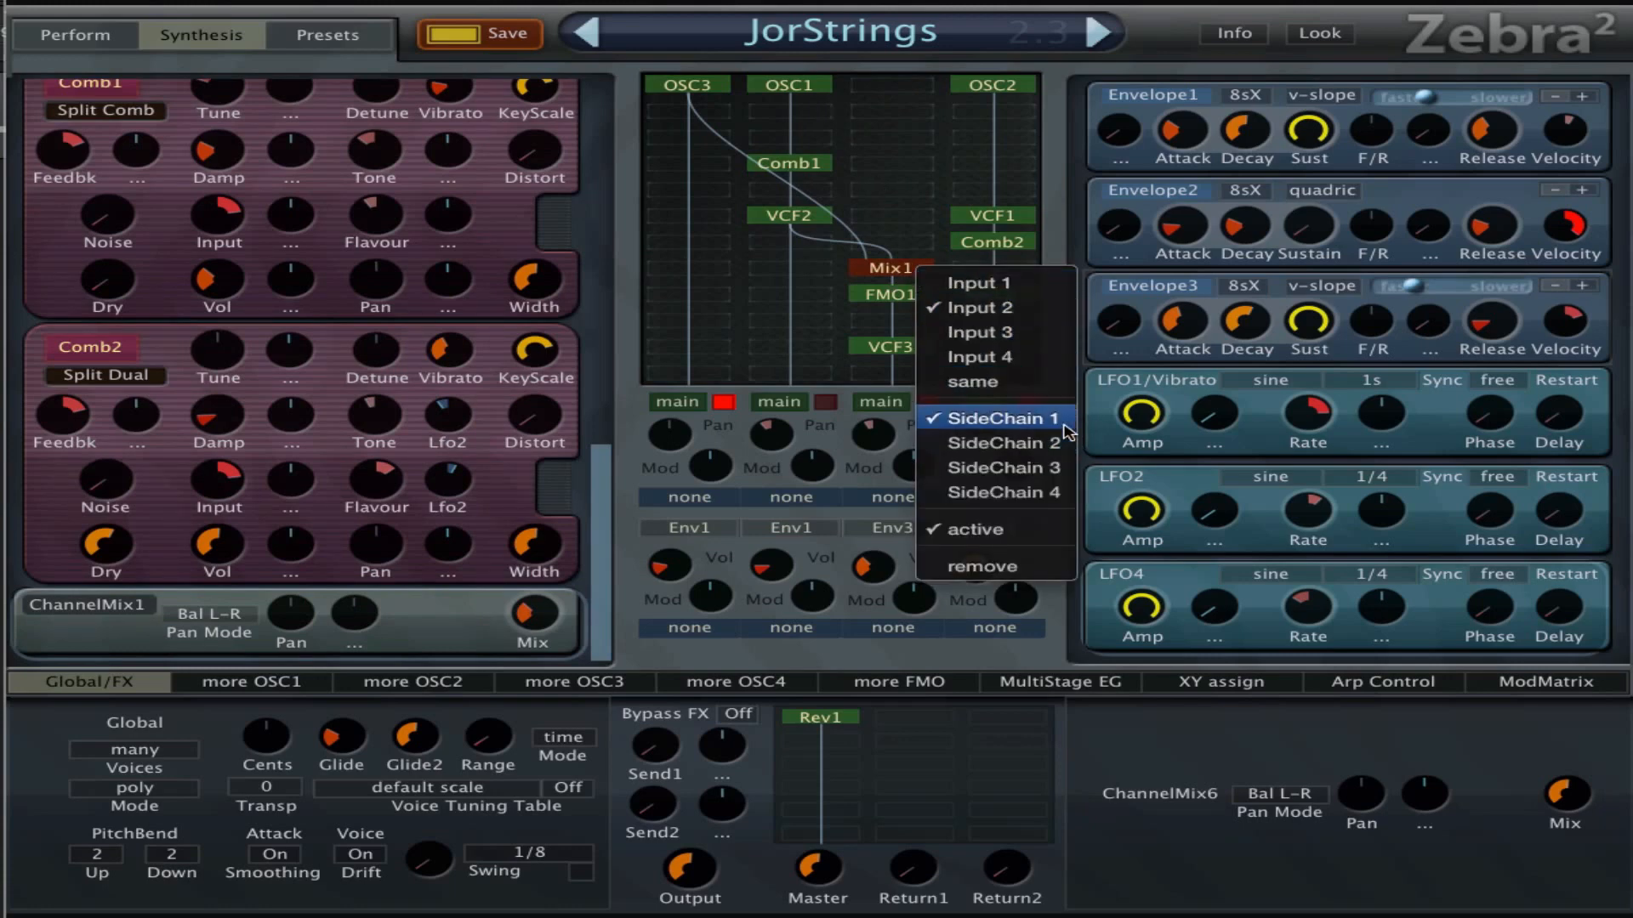
pyautogui.click(899, 158)
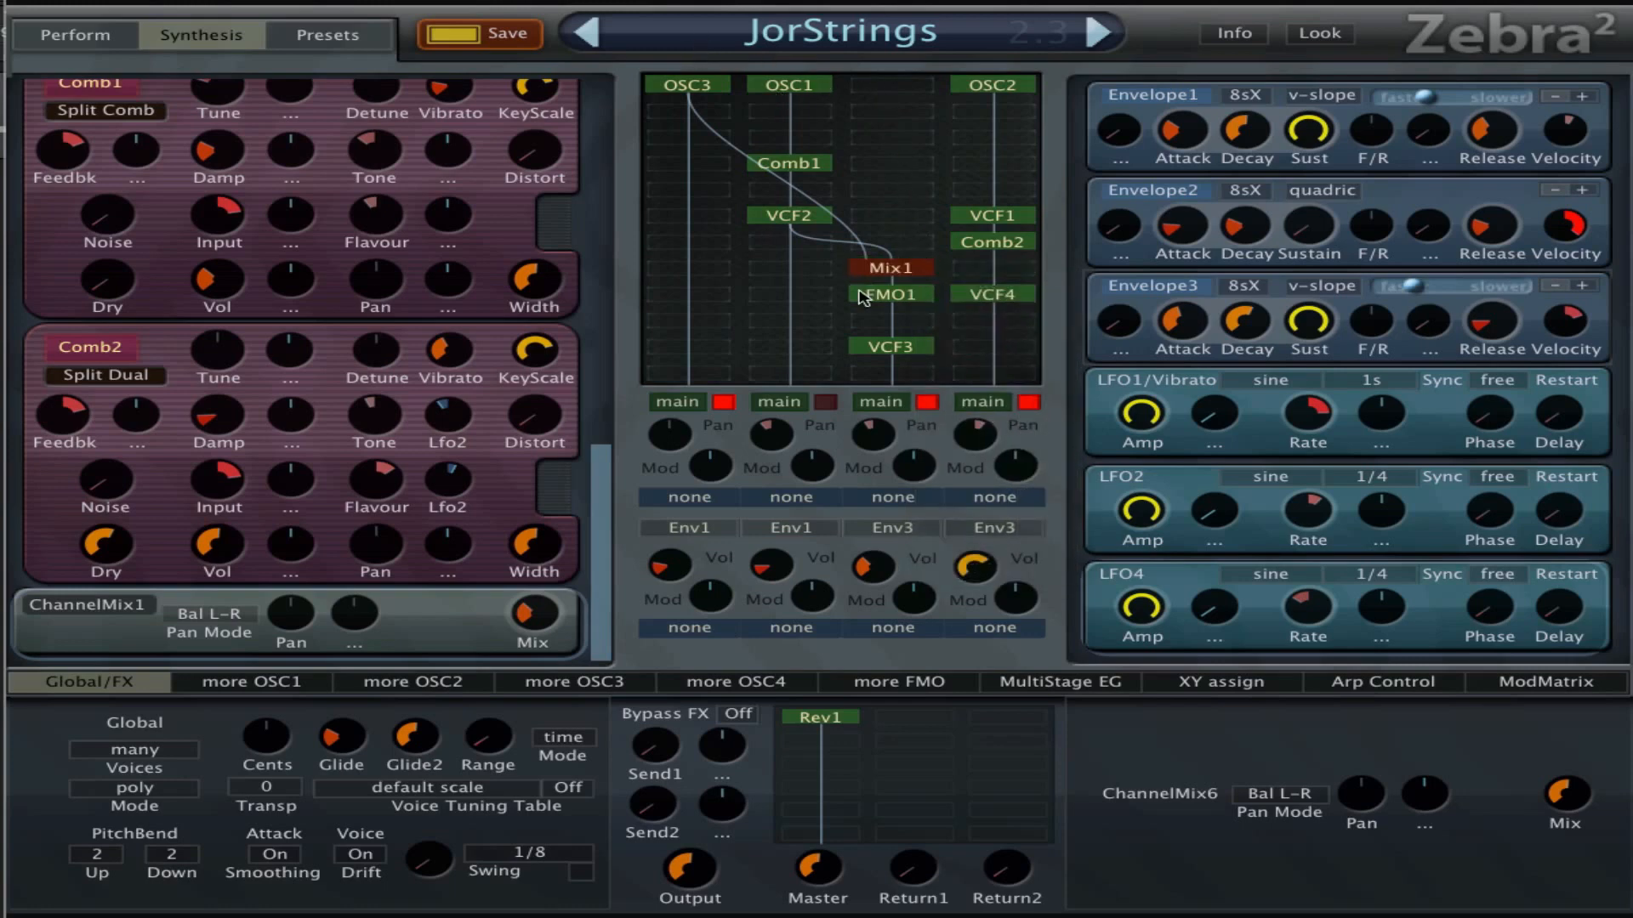
# Examine FMO1's FM by Input settings and switch it from stereo to mono and back.
pyautogui.click(917, 298)
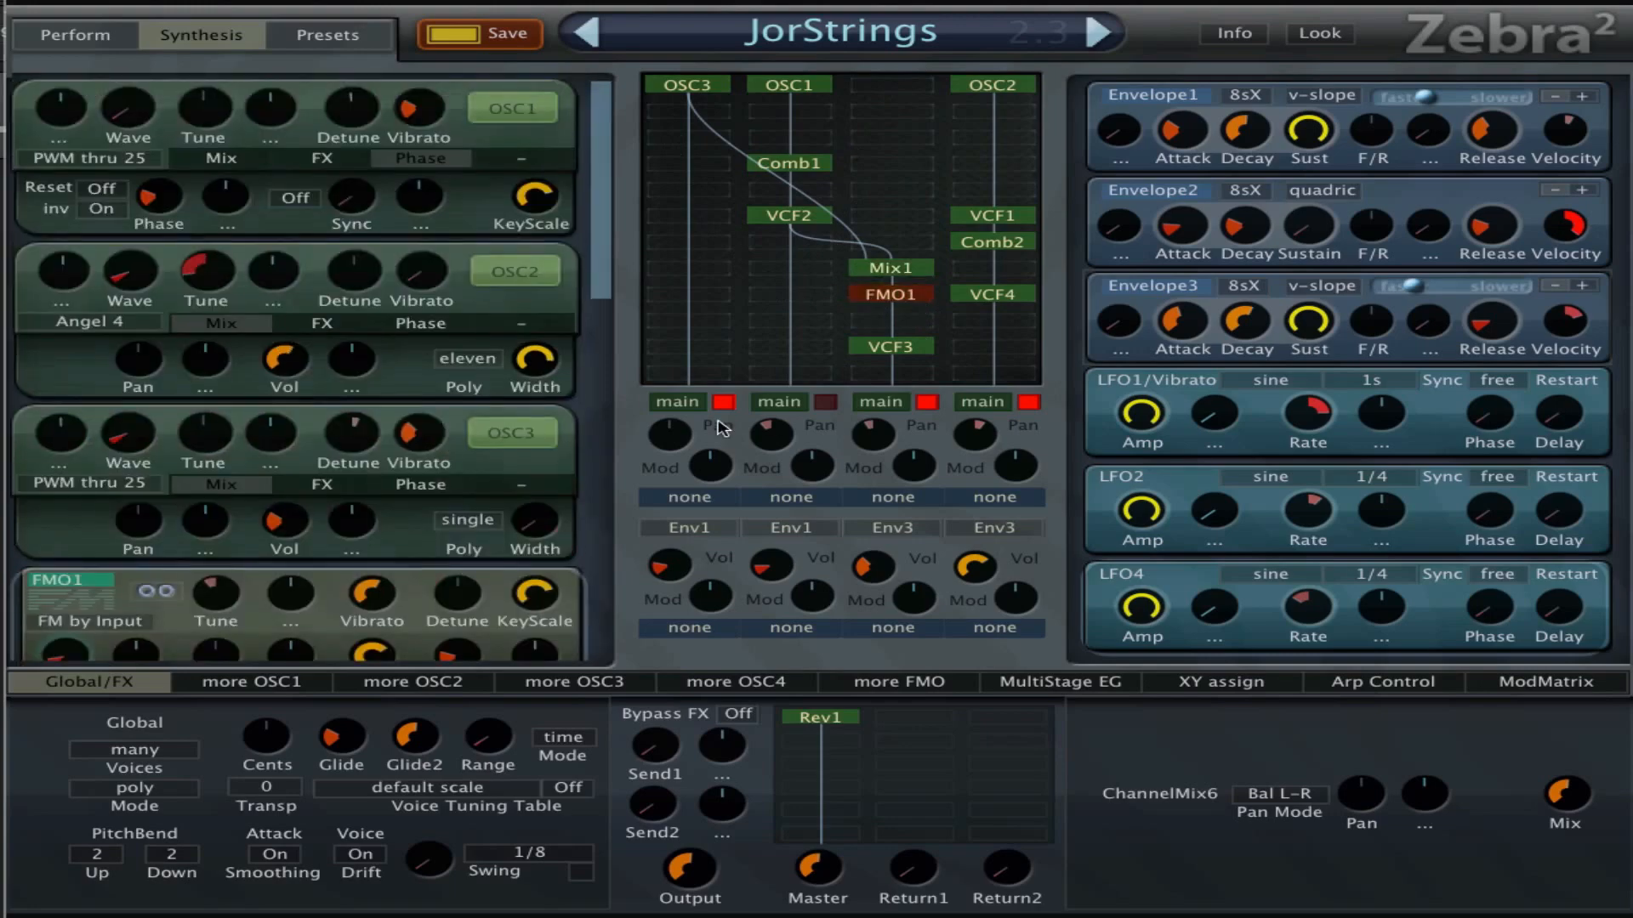
pyautogui.moveTo(599, 246); pyautogui.dragTo(614, 313)
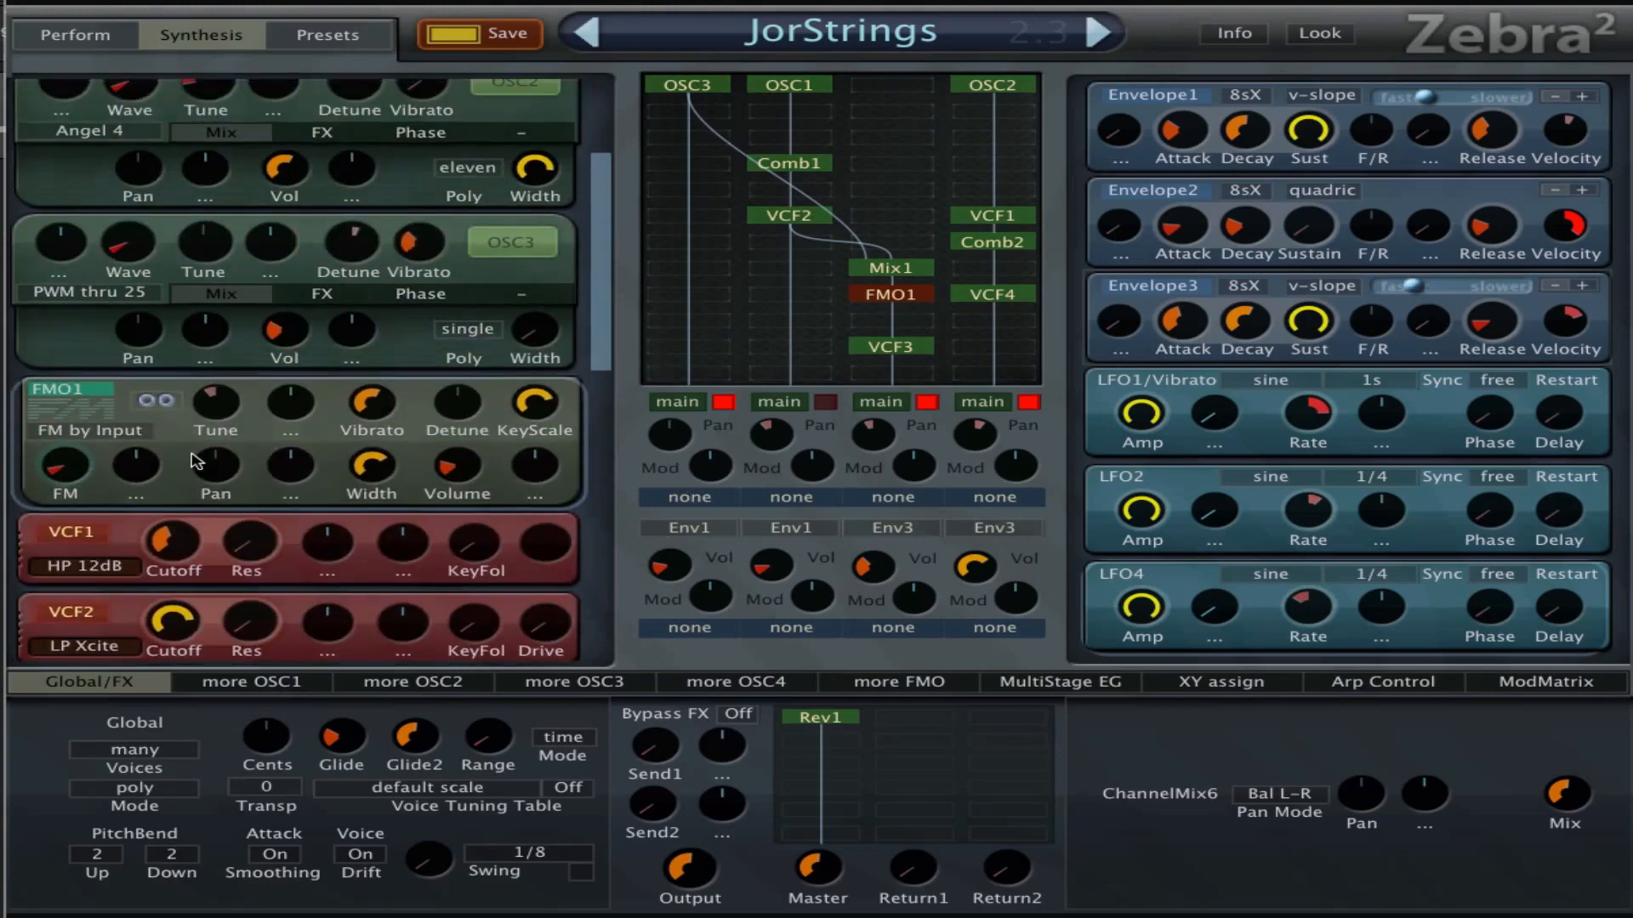
pyautogui.click(70, 479)
pyautogui.click(155, 399)
pyautogui.click(156, 401)
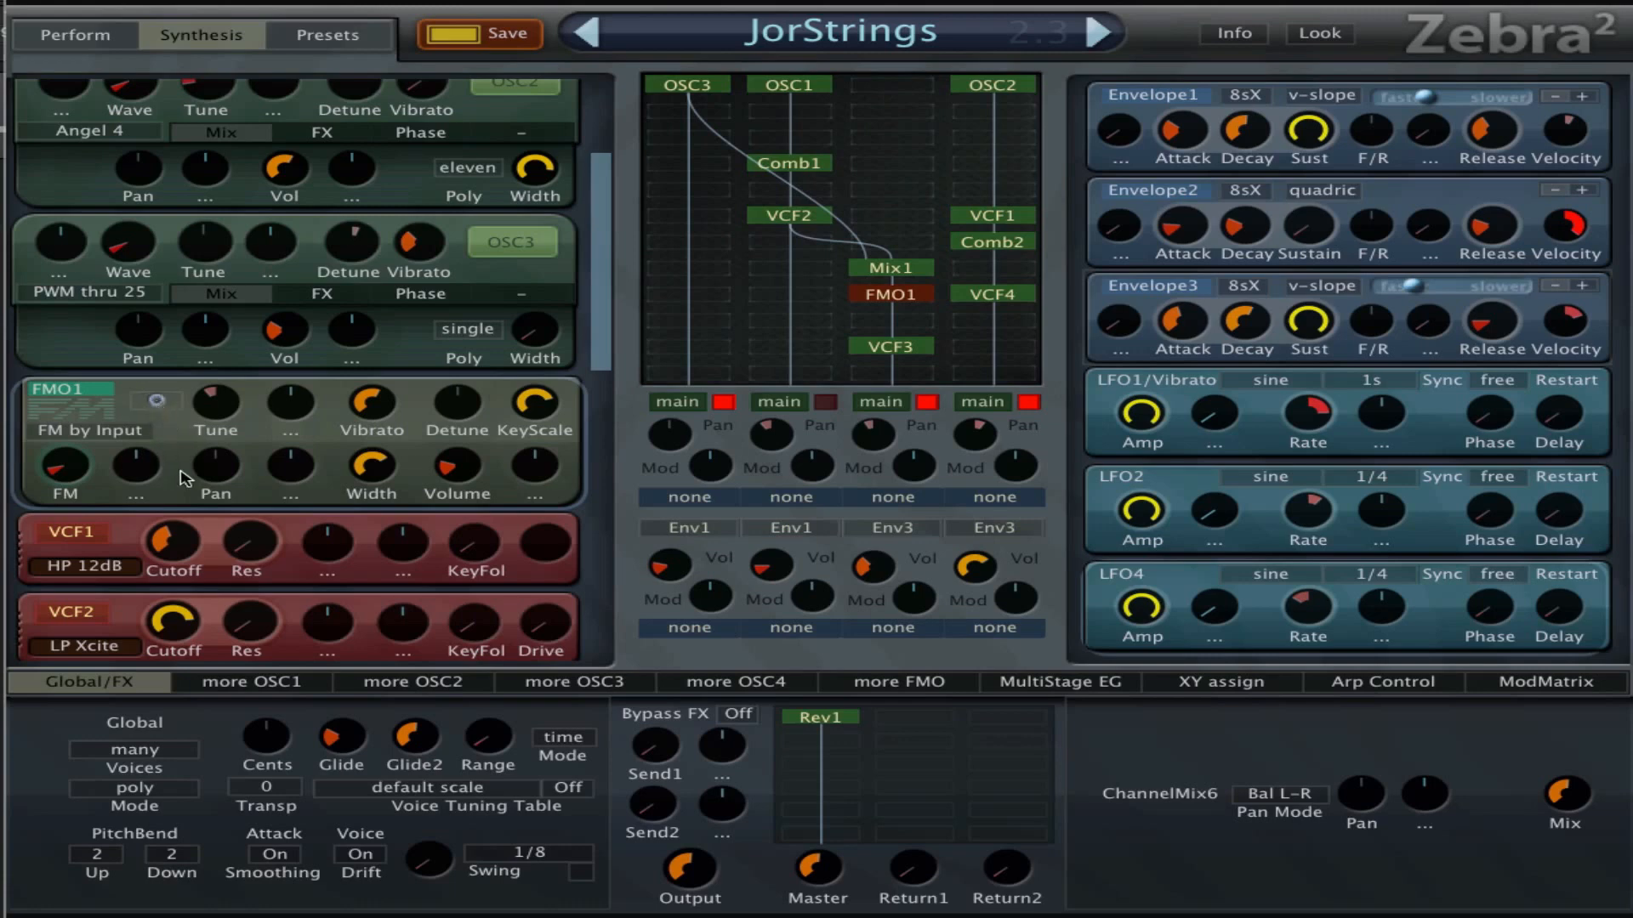
pyautogui.click(157, 402)
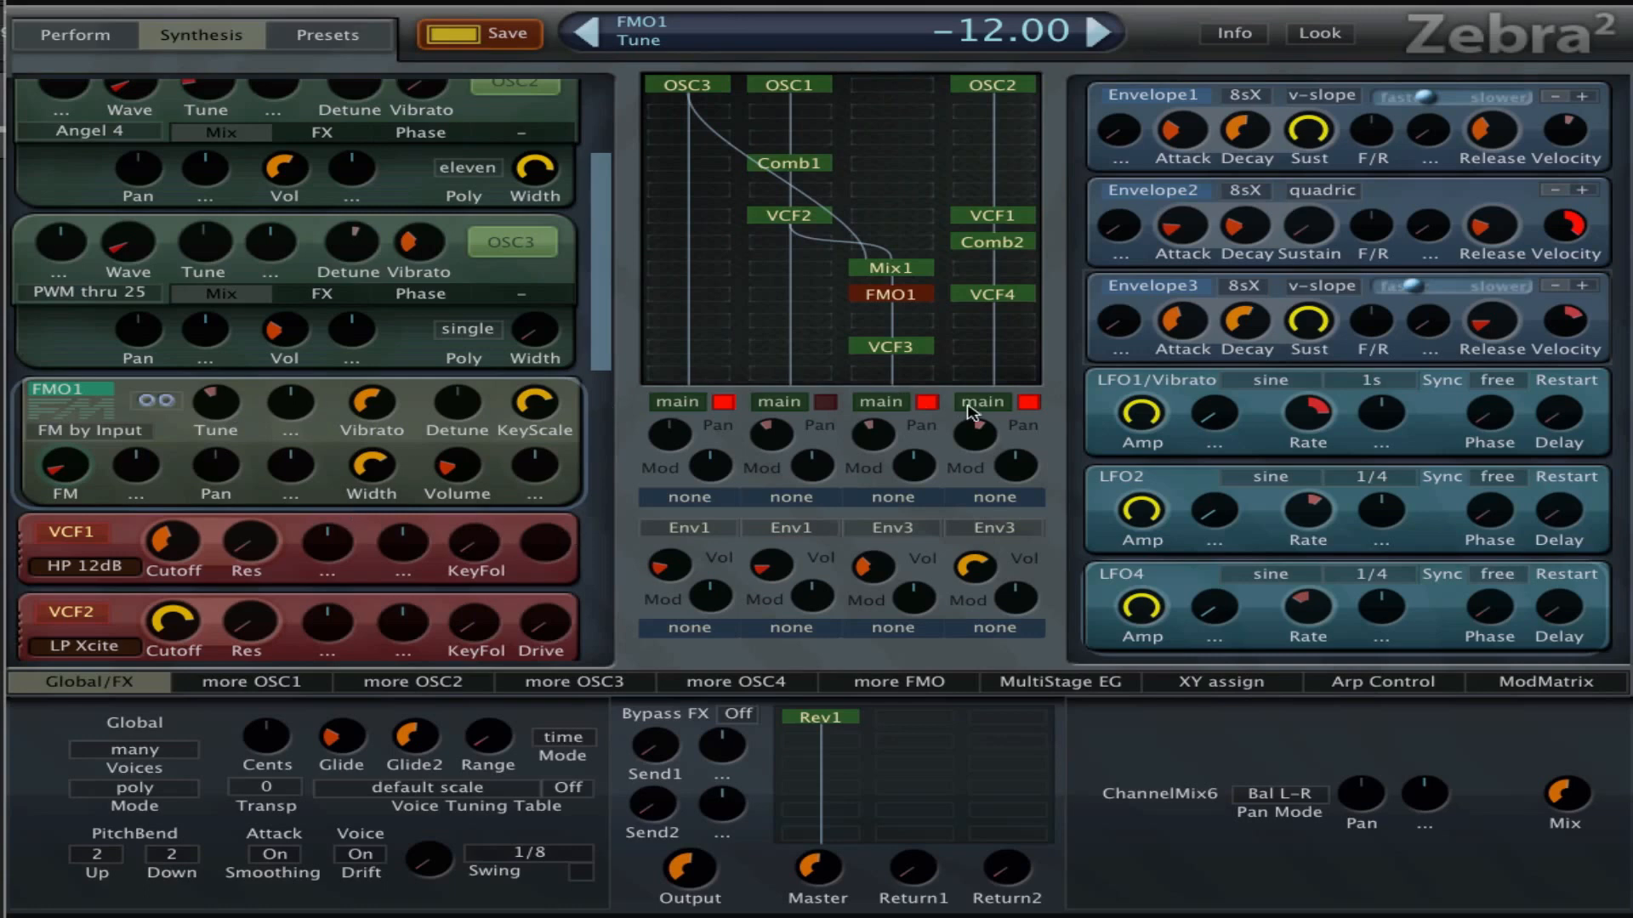
# Isolate the third lane by unmuting it and muting the second lane, and bring the filter settings into view.
pyautogui.click(924, 404)
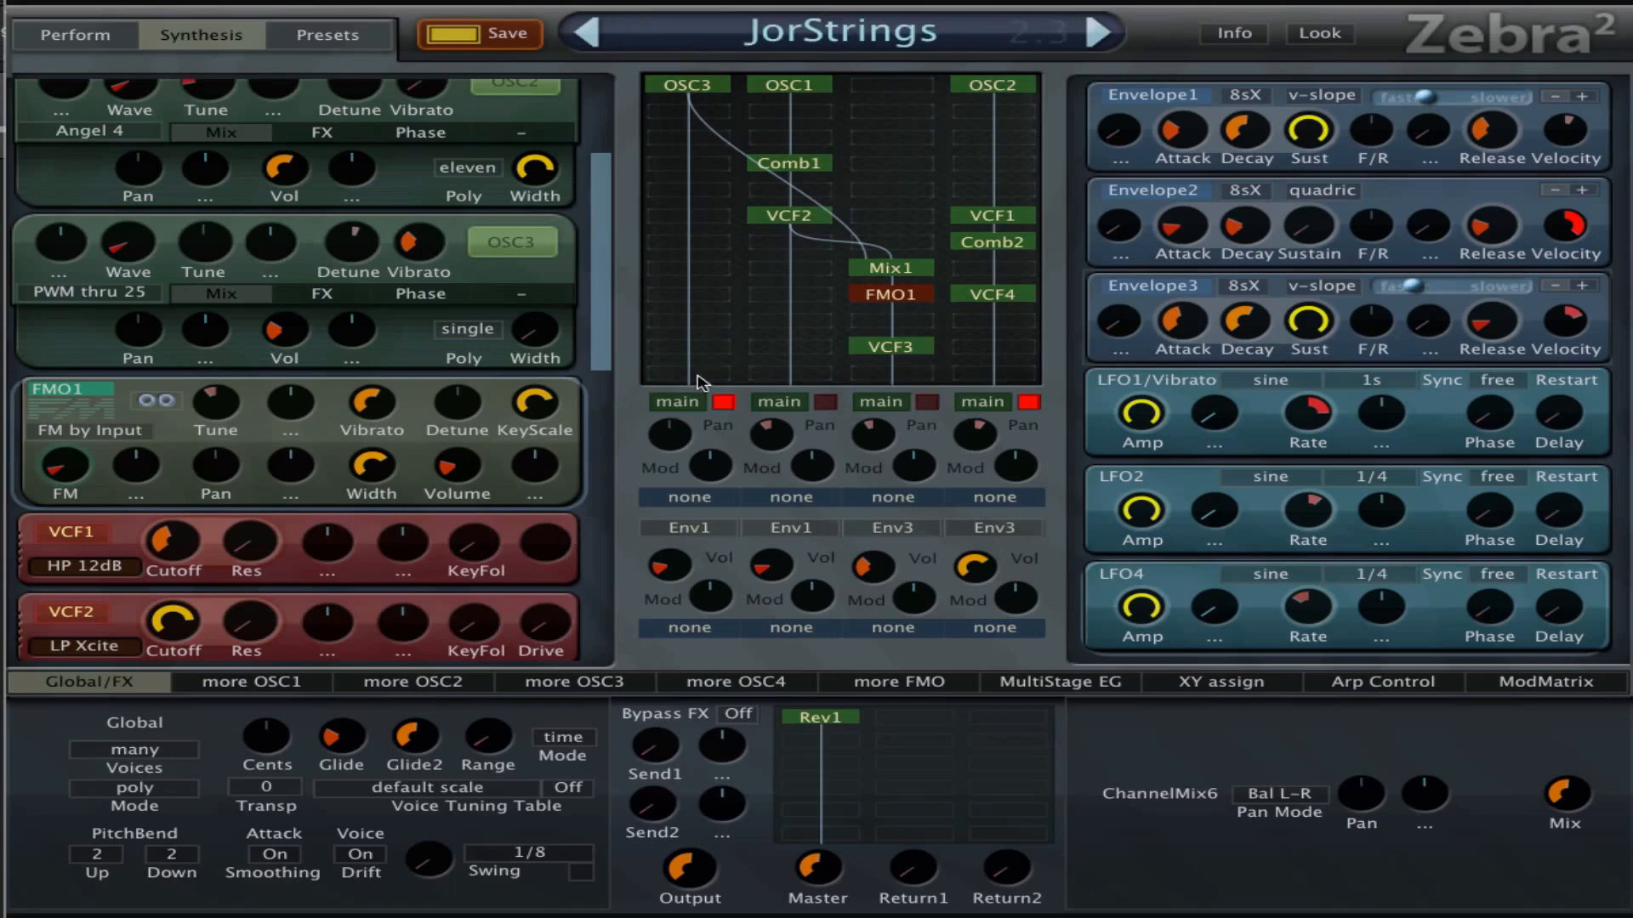
pyautogui.moveTo(603, 347); pyautogui.dragTo(639, 438)
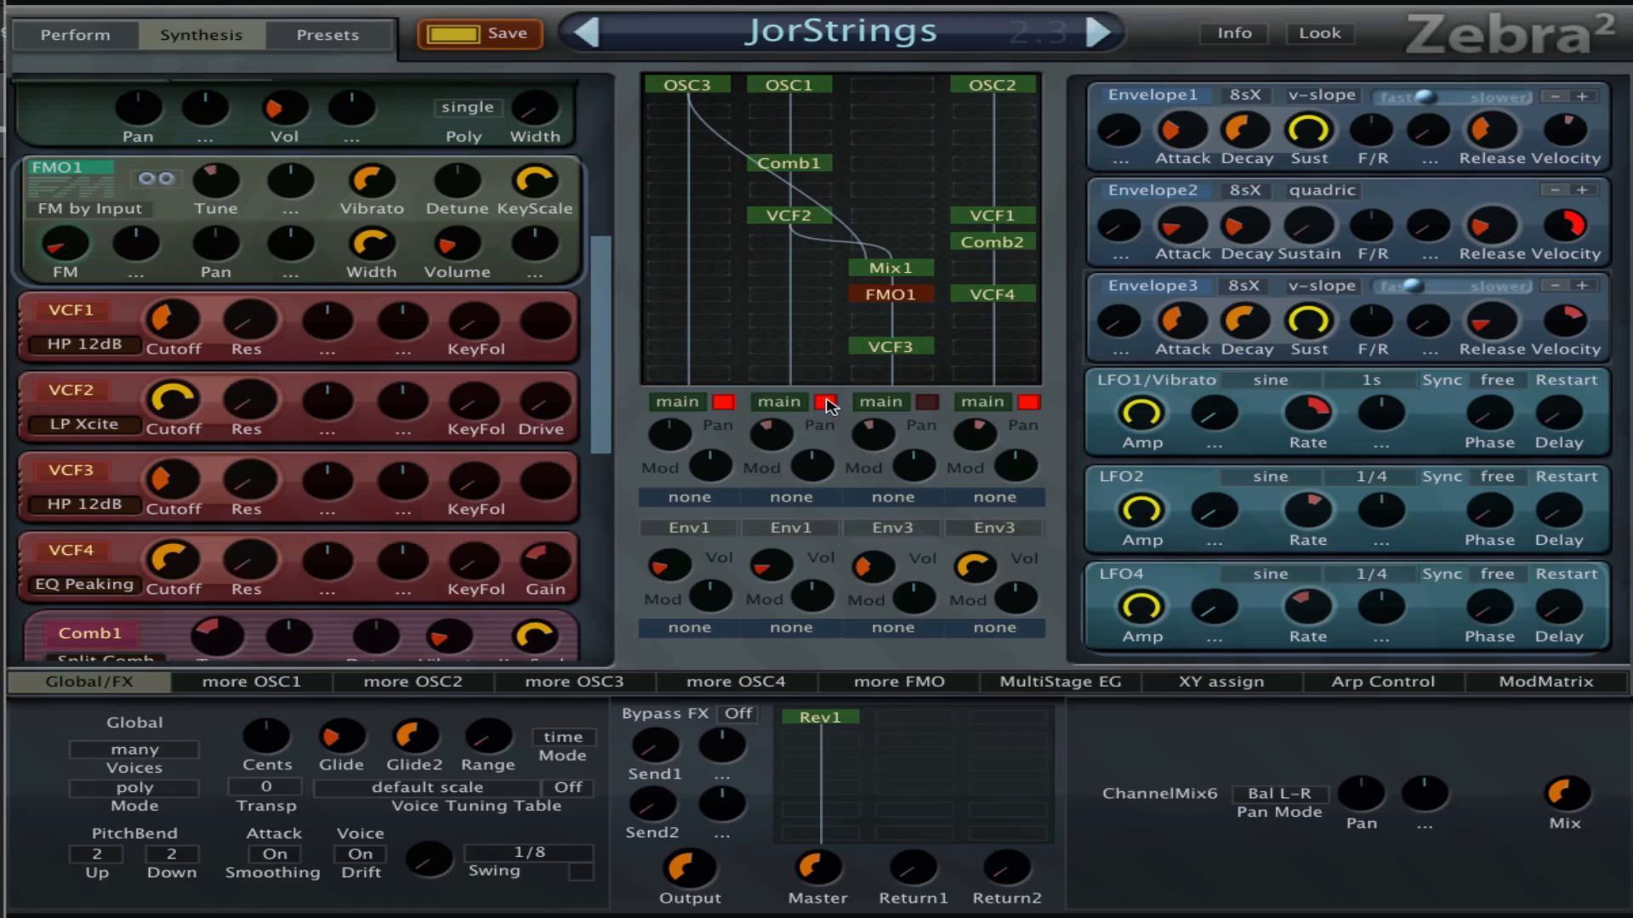
# Bypass VCF3 in the third lane, re-enable it, and unmute the second lane.
pyautogui.doubleClick(910, 352)
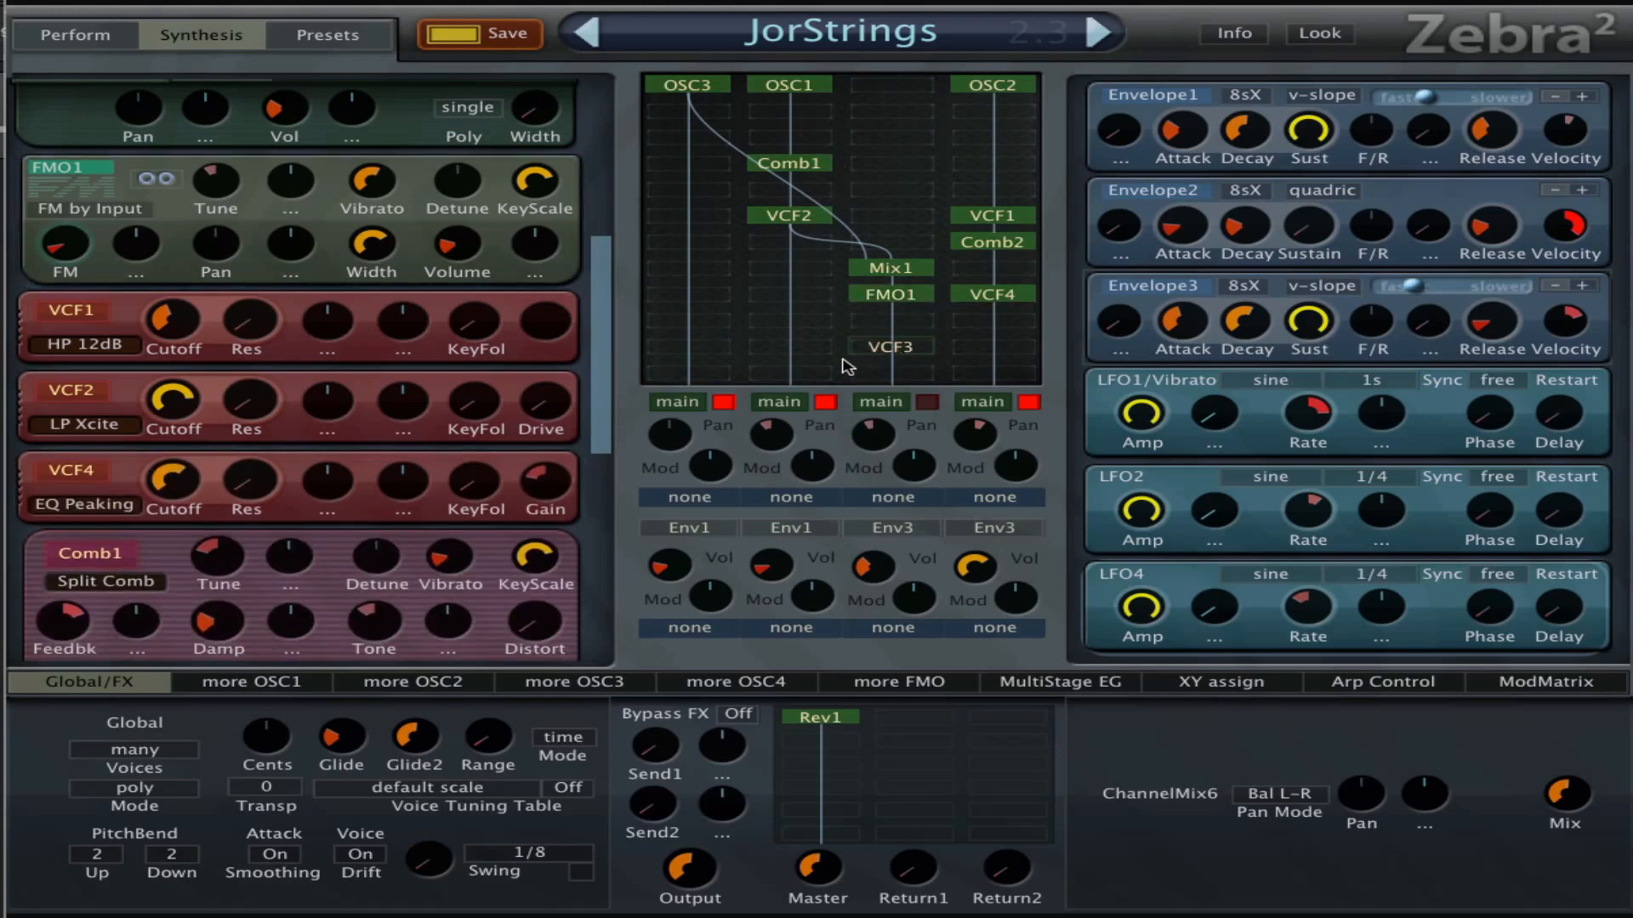
pyautogui.doubleClick(908, 352)
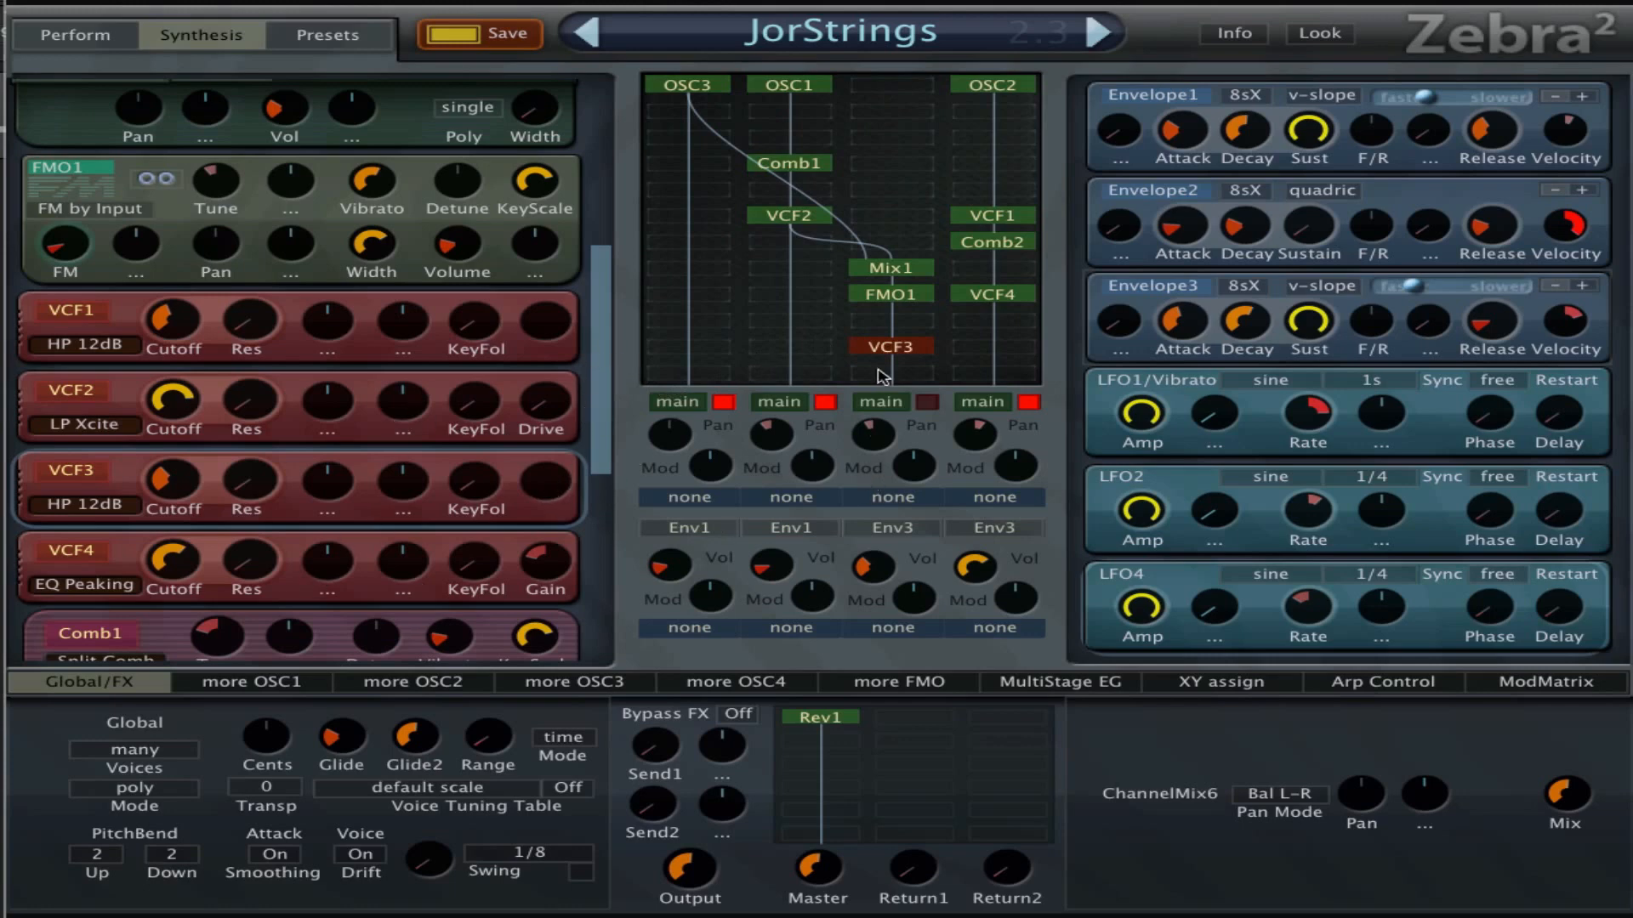
pyautogui.click(825, 402)
# Review Envelope1's slope options and keep v-slope.
pyautogui.click(1355, 96)
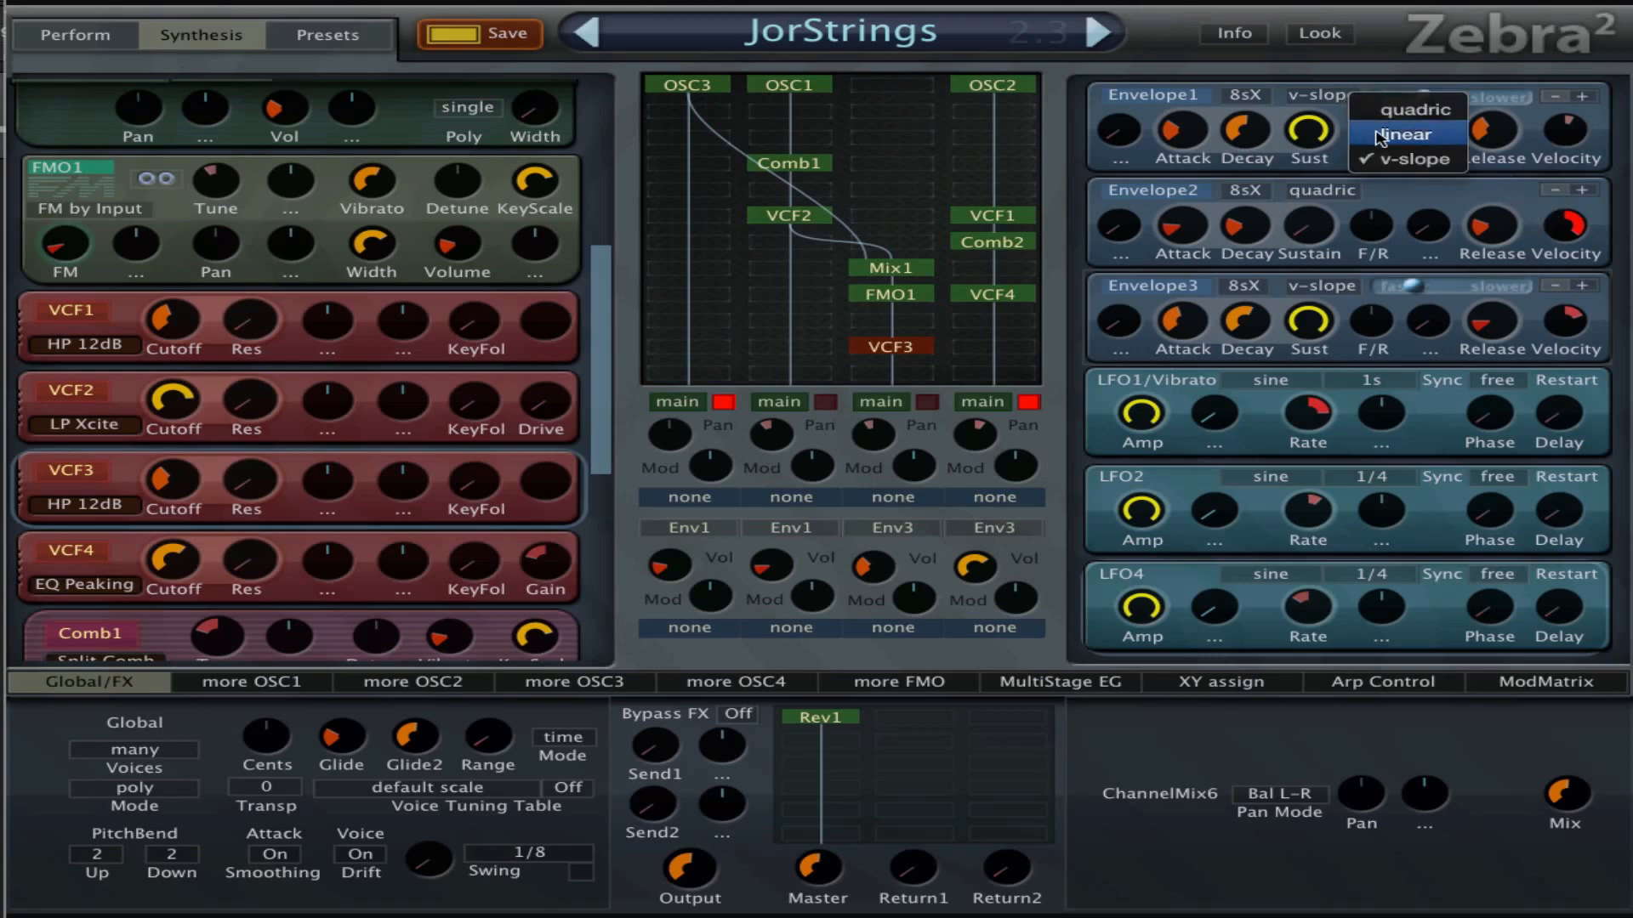
pyautogui.click(1418, 160)
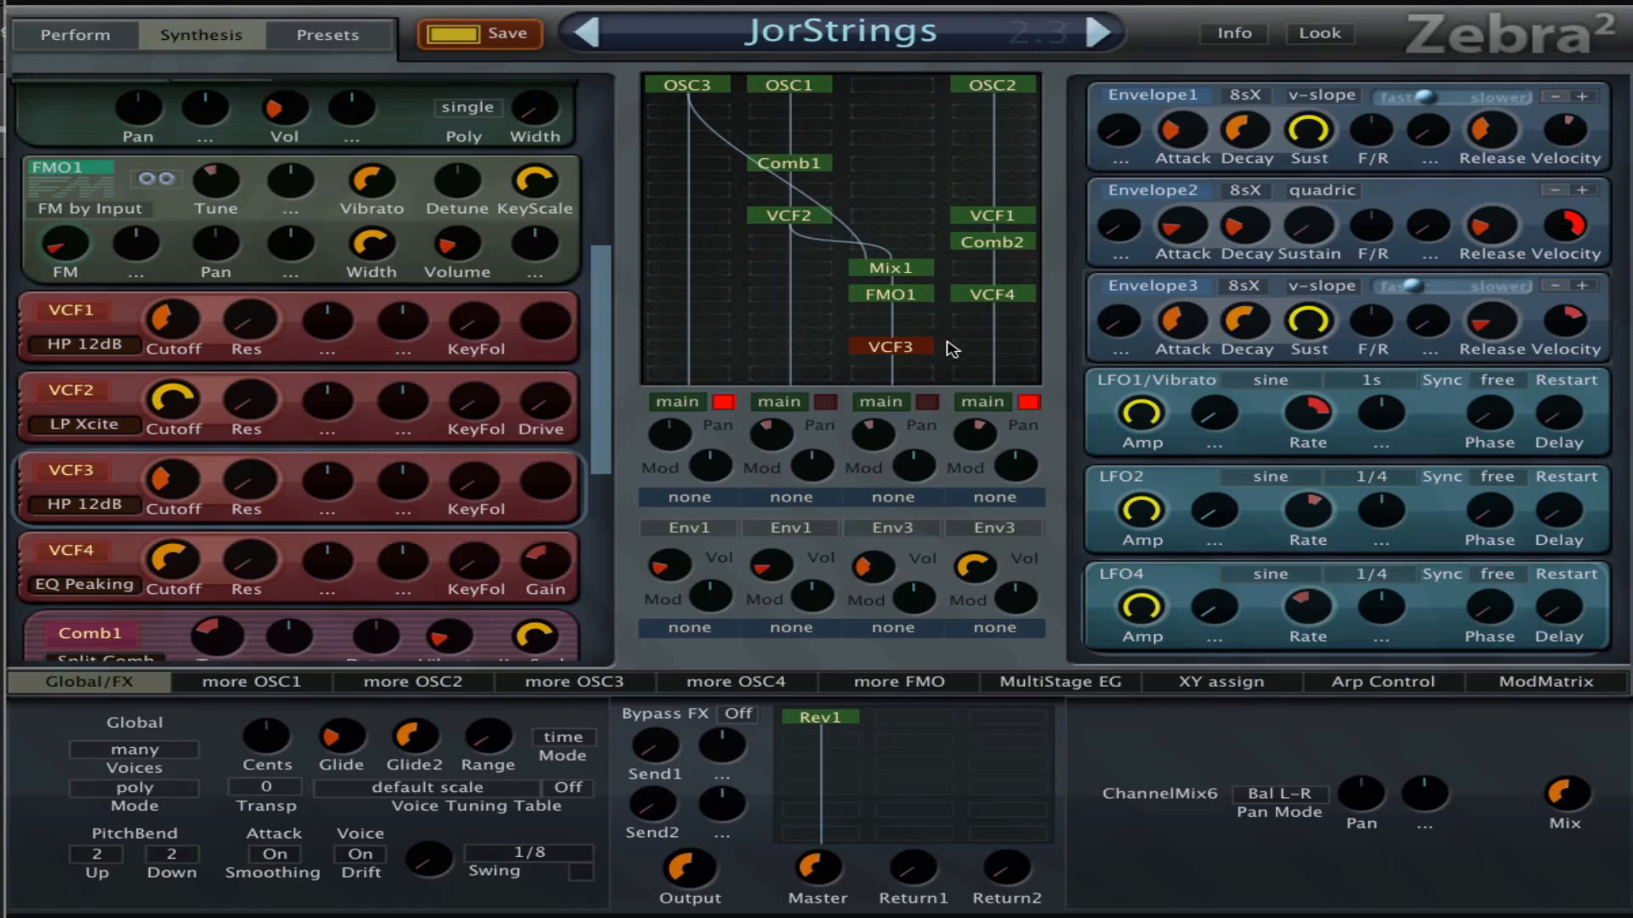
# Isolate the fourth lane by muting the second and third lanes and unmuting the fourth, and bring OSC2's settings into view.
pyautogui.click(928, 402)
pyautogui.click(1029, 402)
pyautogui.scroll(5, 604, 323)
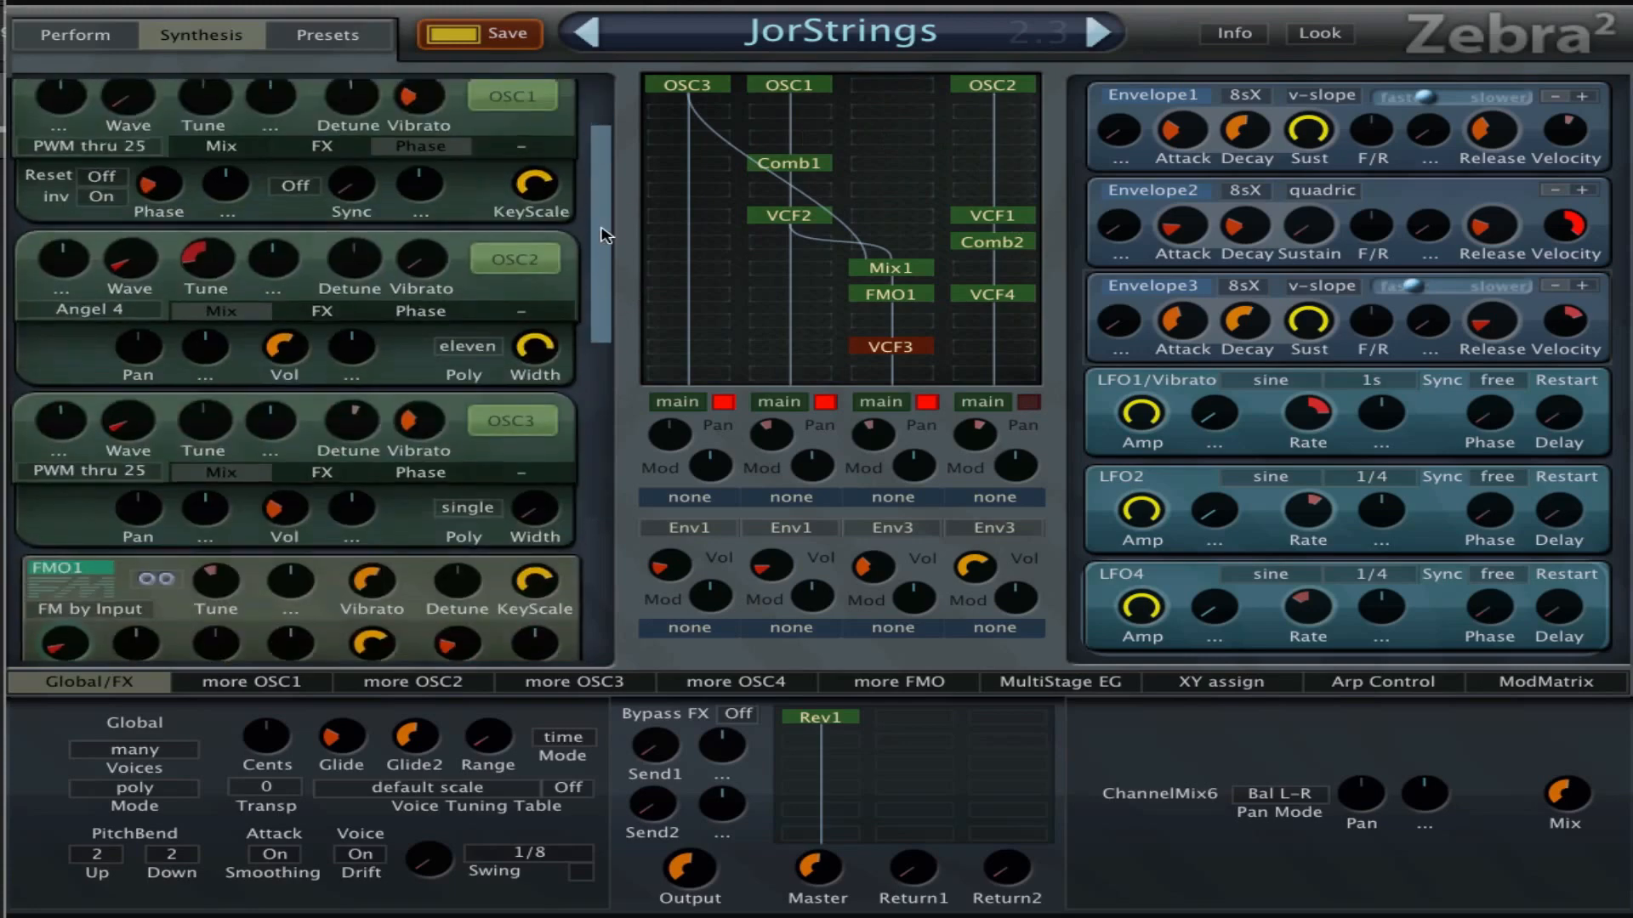
pyautogui.scroll(2, 600, 252)
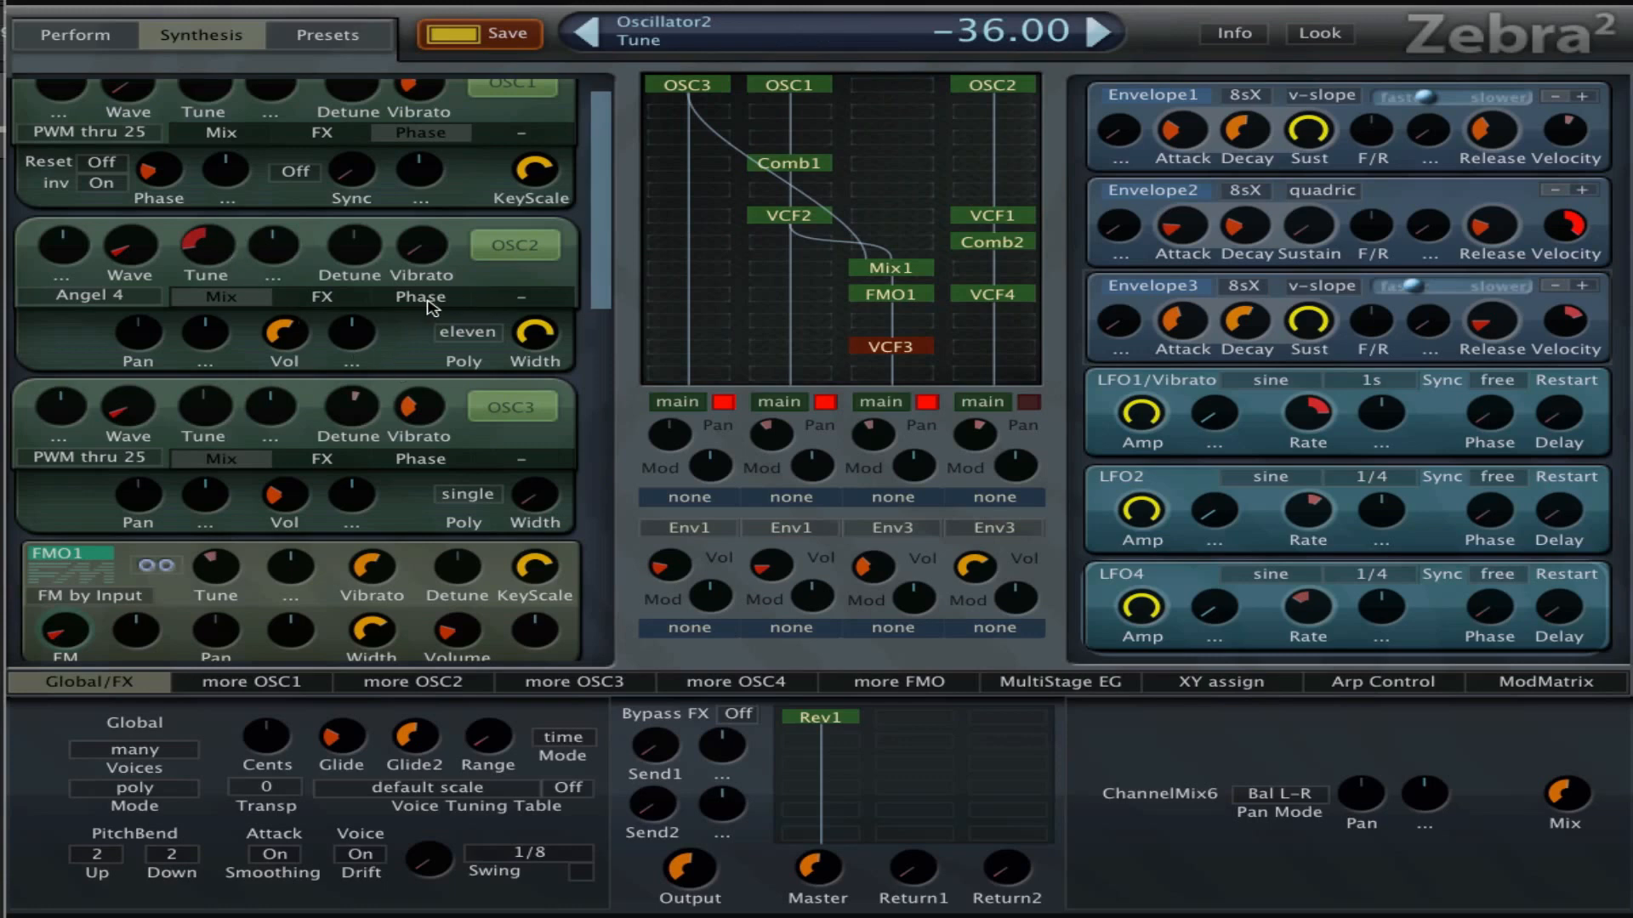
# Examine OSC2's Scrambler and Scale effects and its phase settings, and return to its mix settings.
pyautogui.click(348, 303)
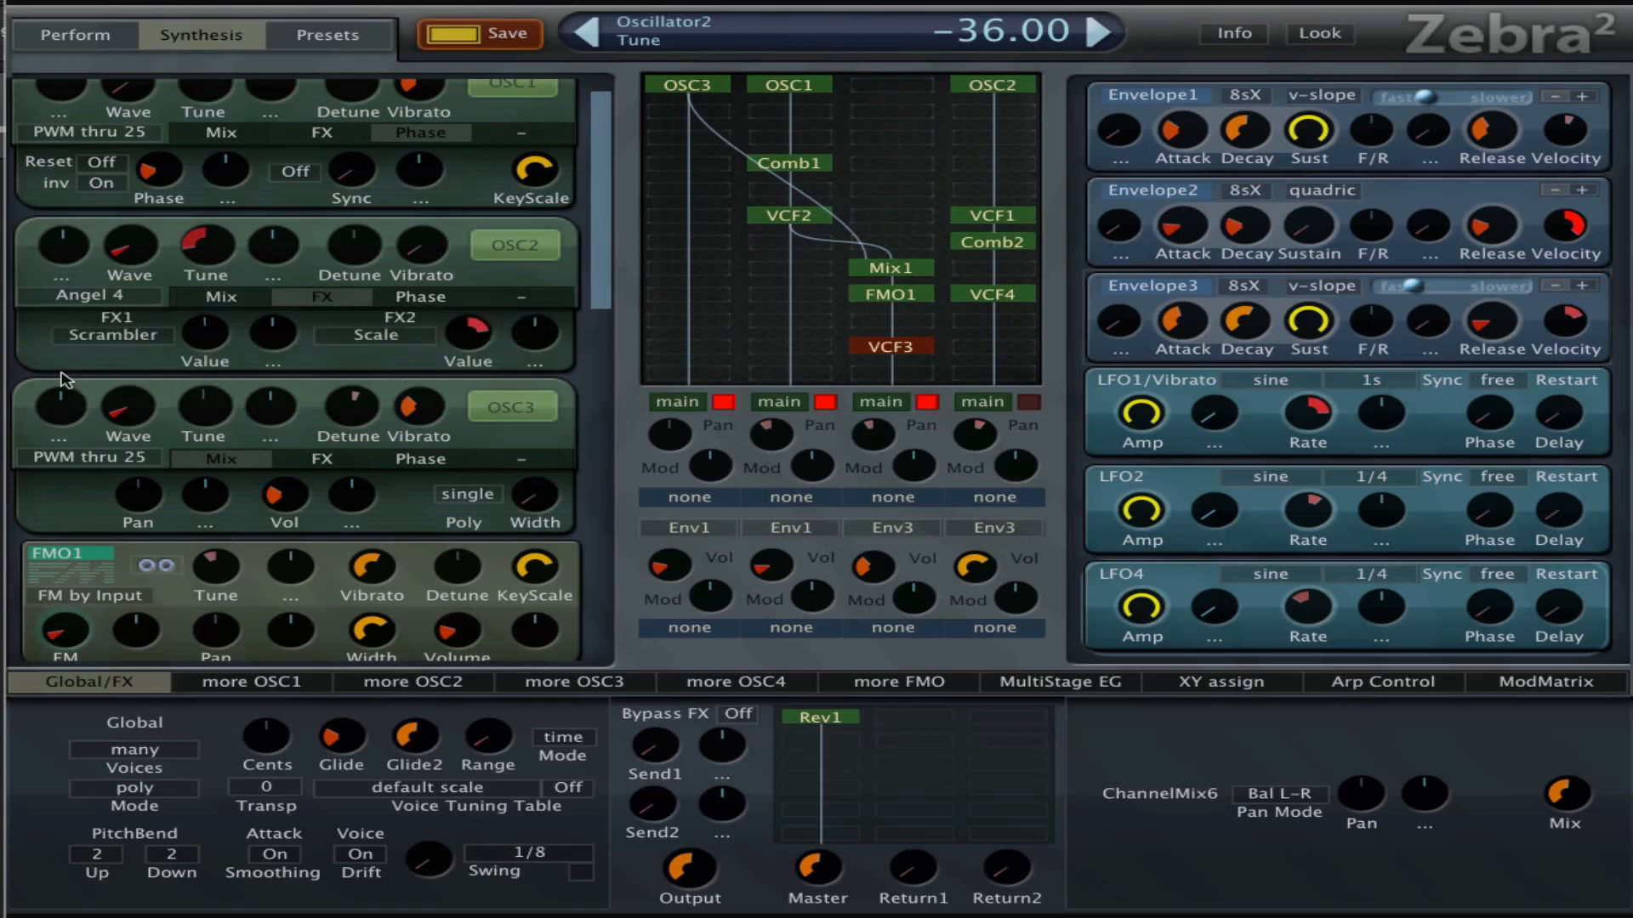
pyautogui.click(204, 335)
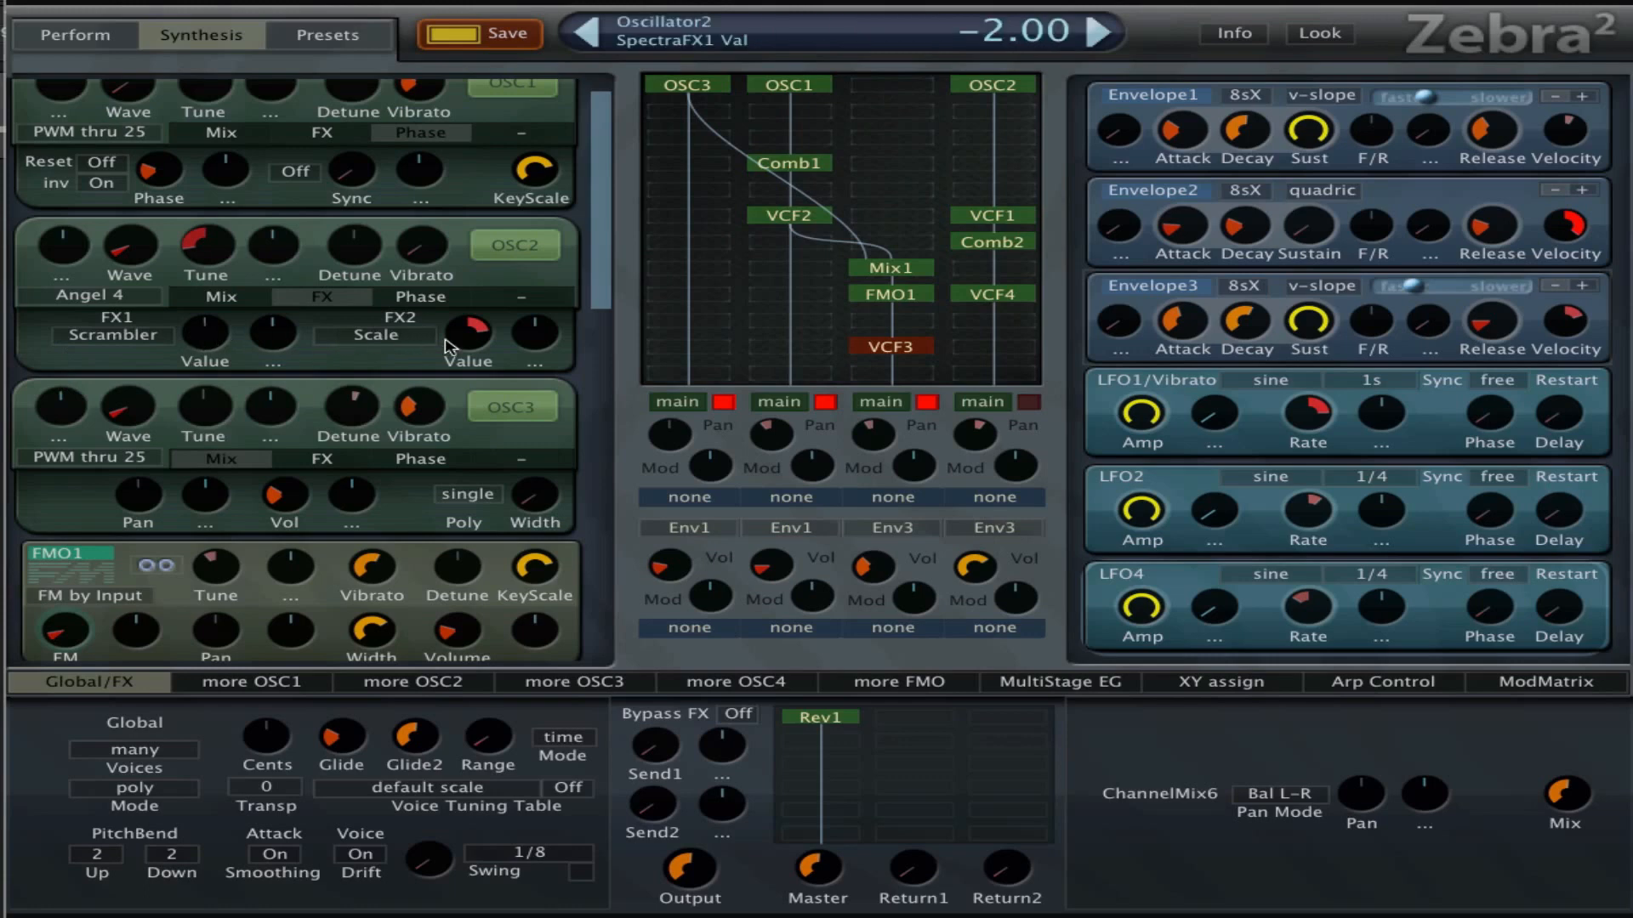
pyautogui.click(478, 344)
pyautogui.click(425, 299)
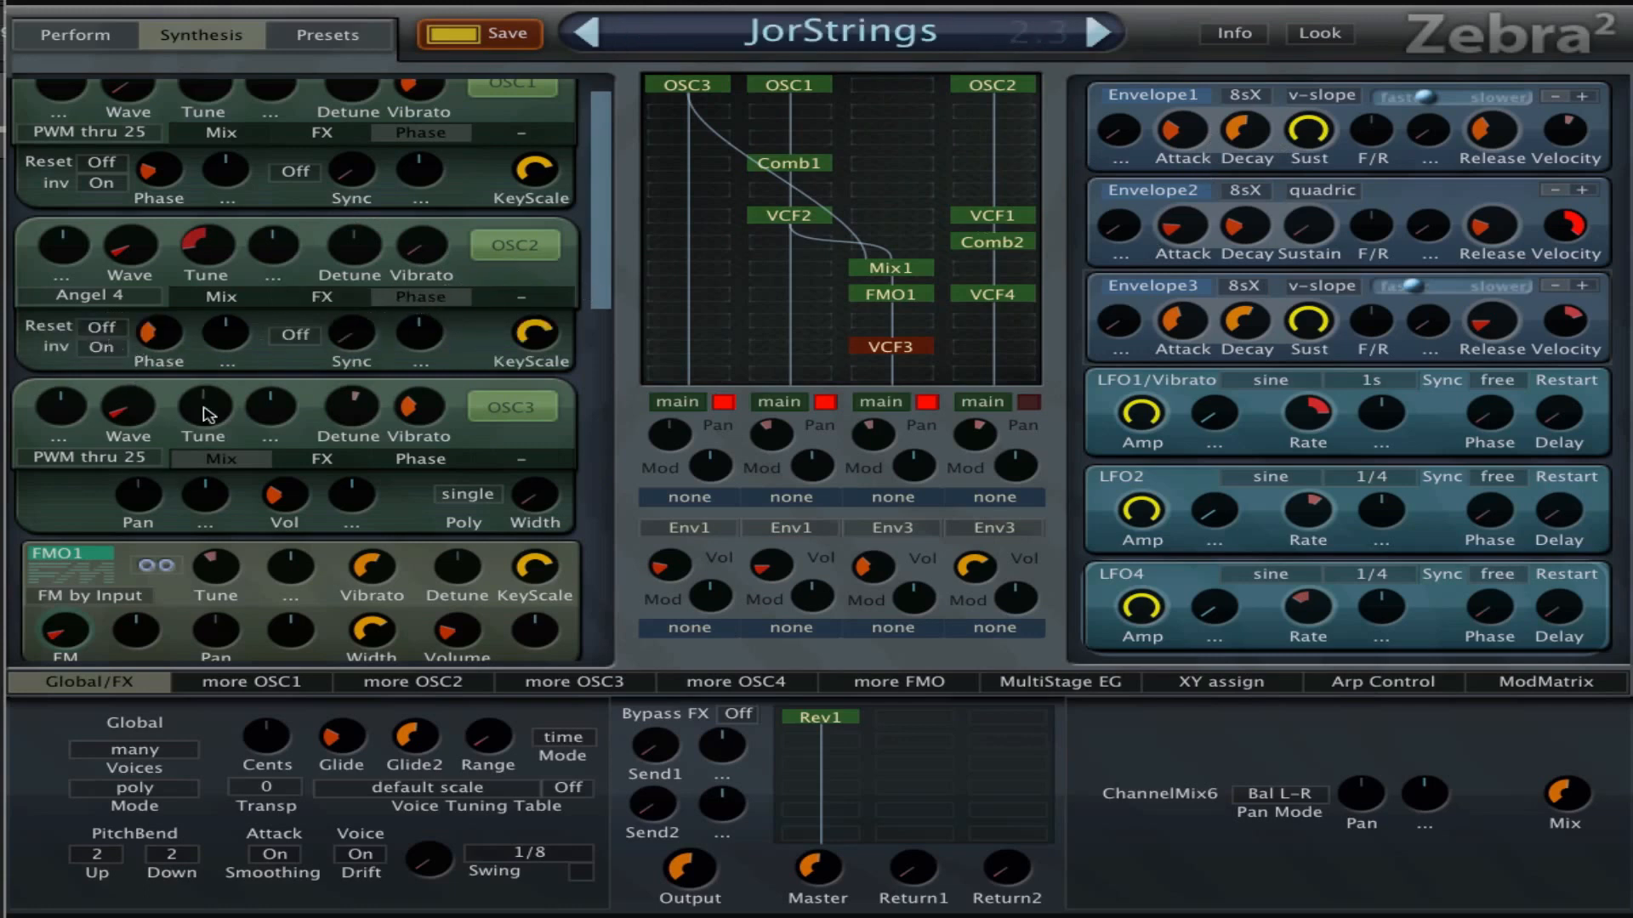
pyautogui.click(344, 296)
pyautogui.click(218, 297)
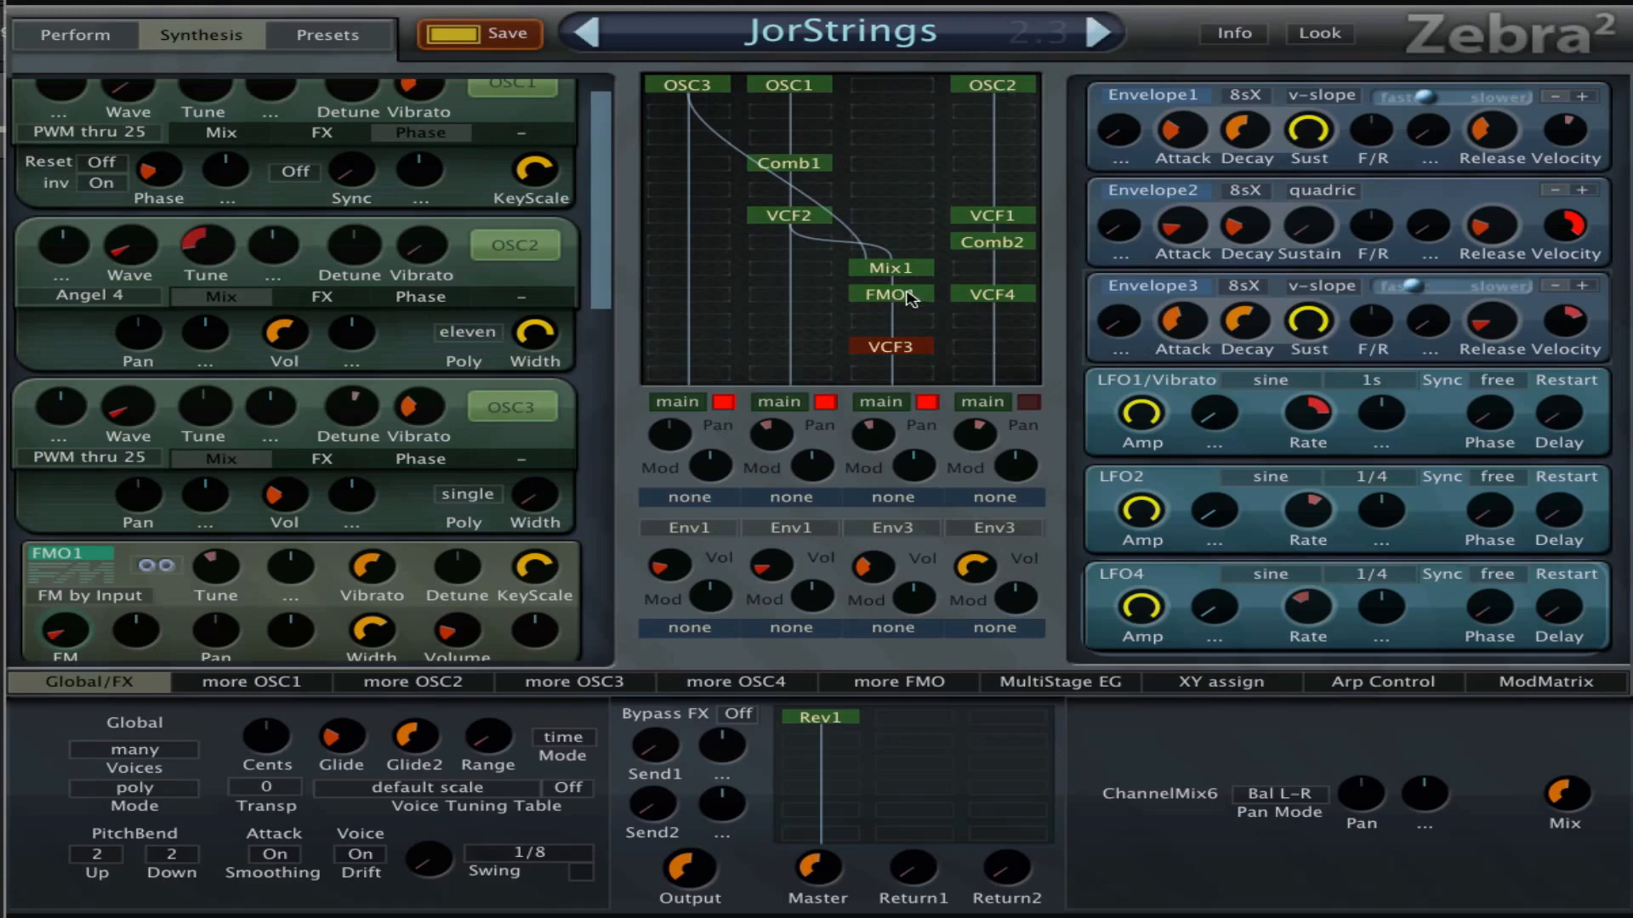
# Switch OSC2's Poly mode to single and back to eleven, and check its poly width.
pyautogui.click(502, 330)
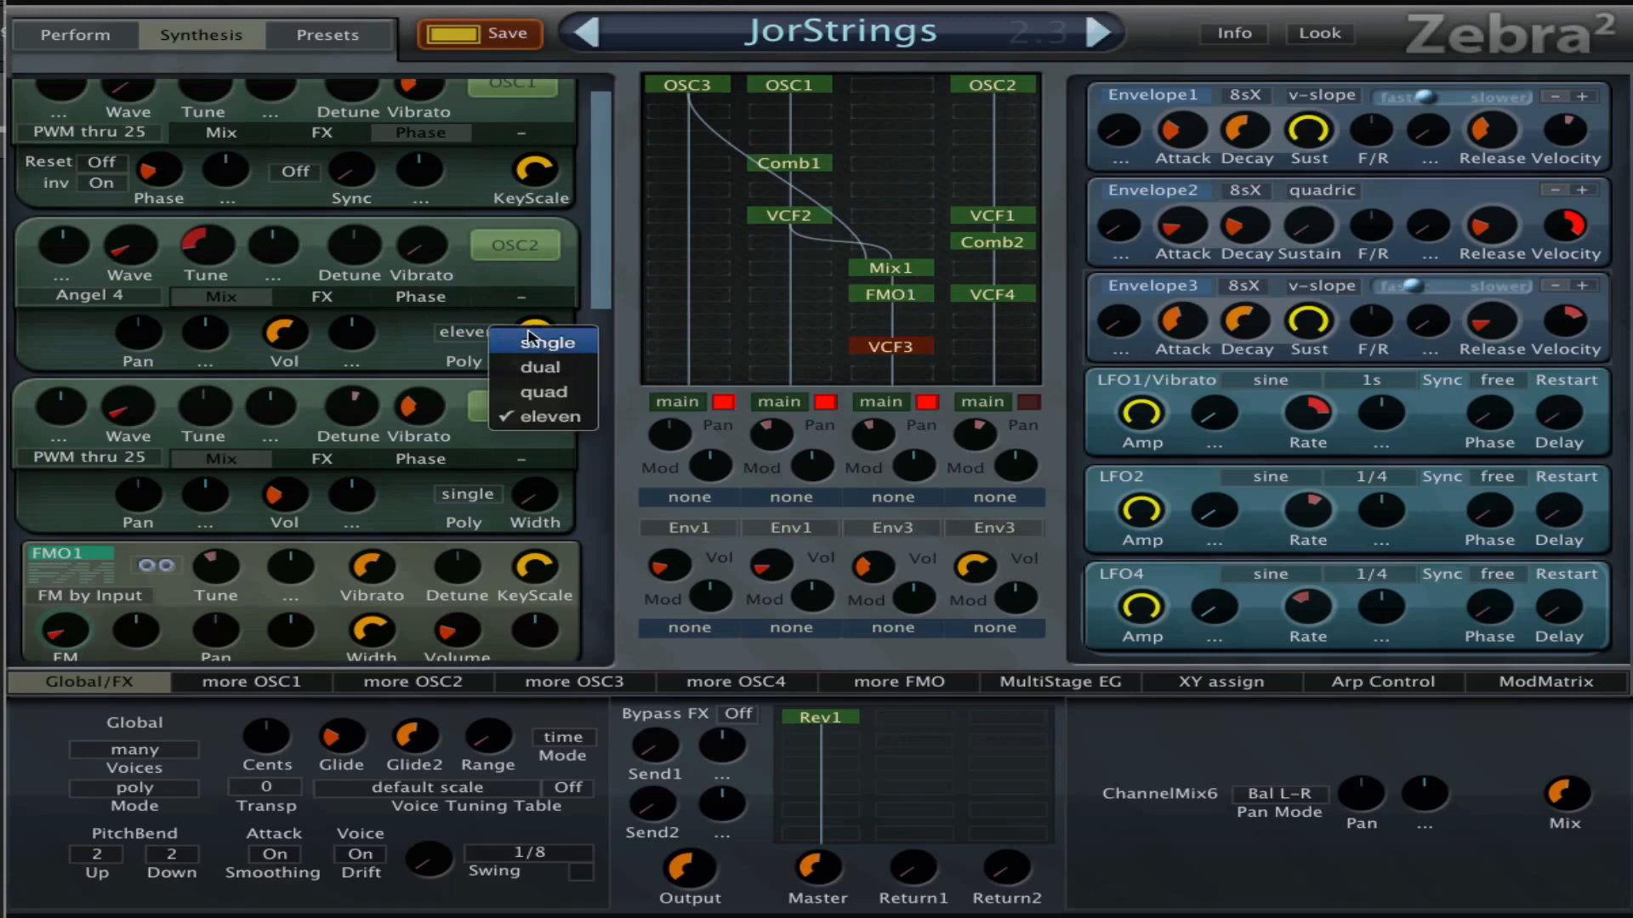
pyautogui.click(568, 351)
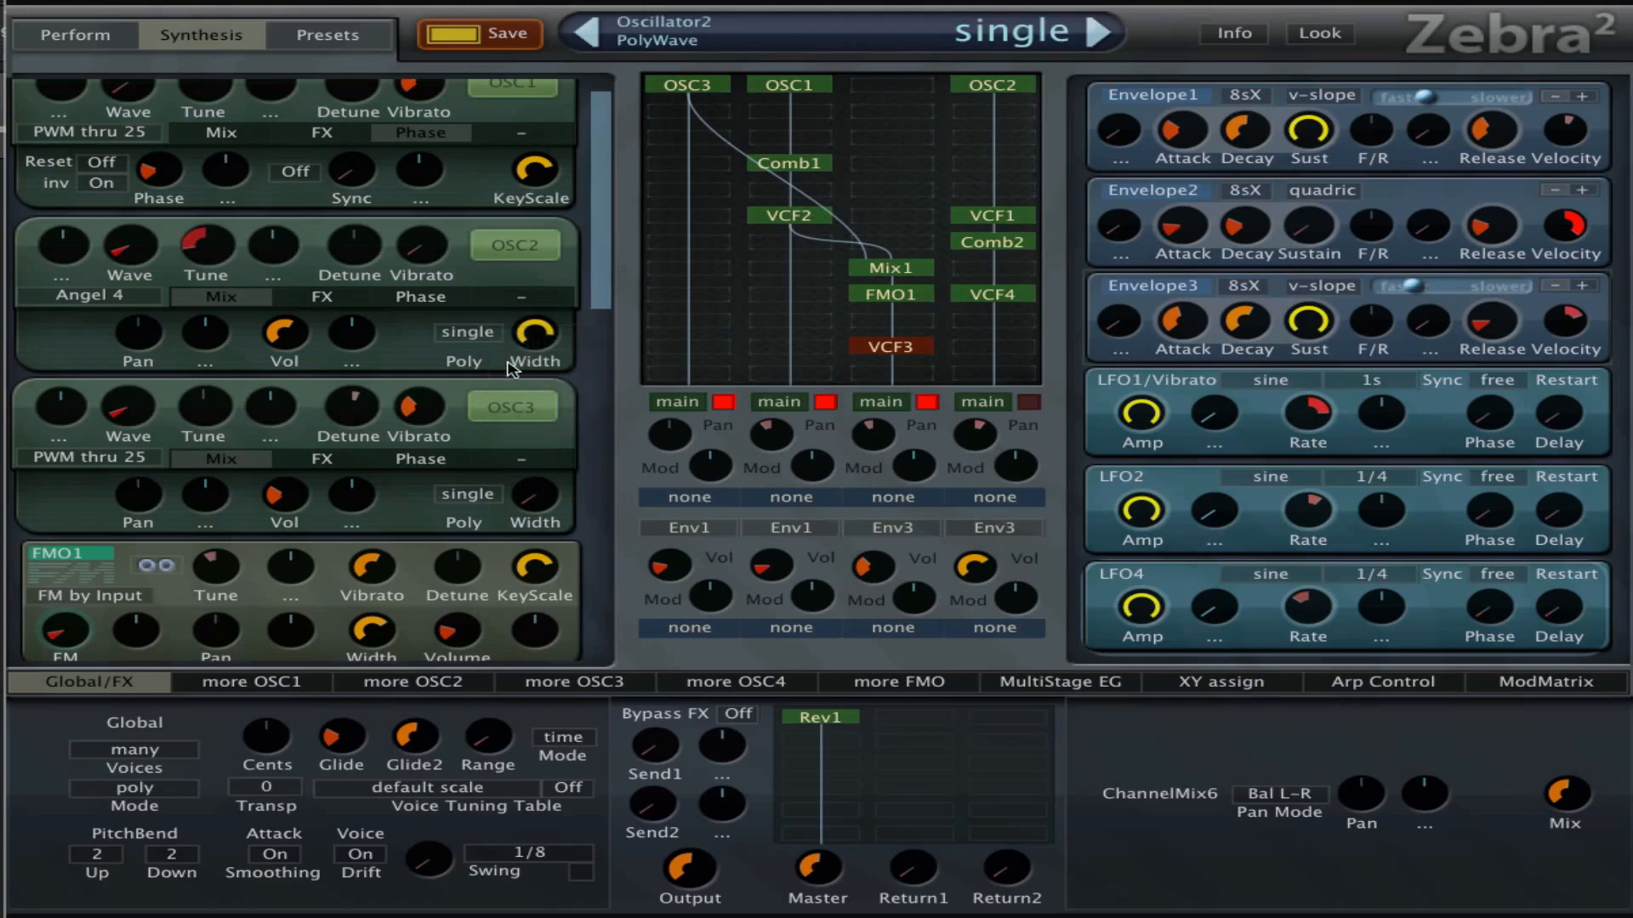
pyautogui.click(500, 333)
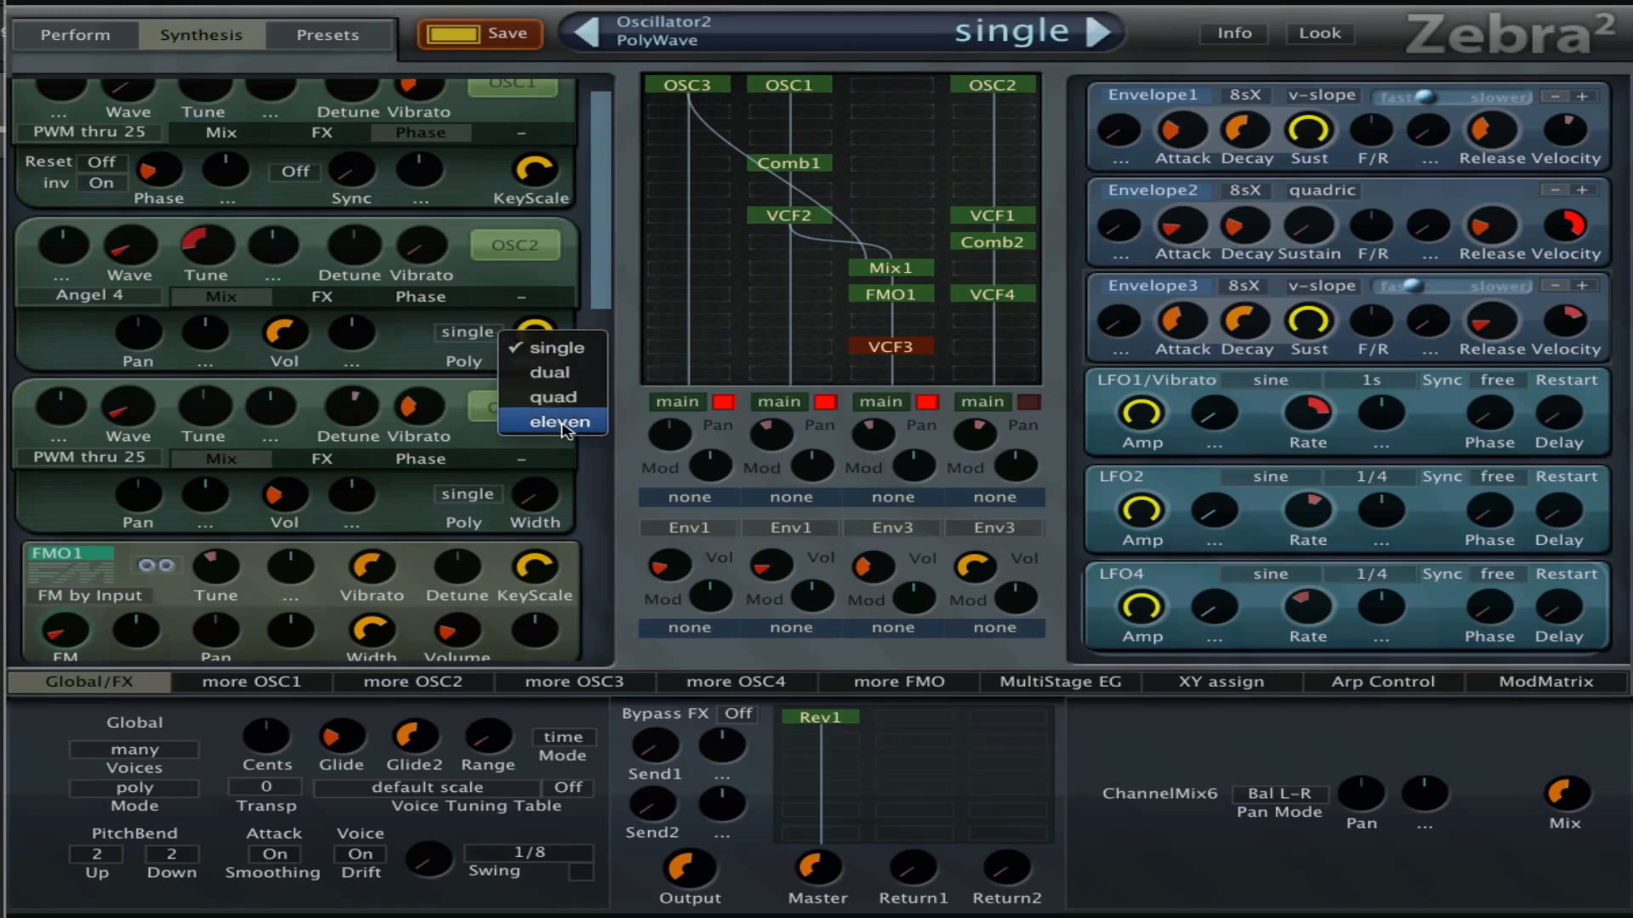
pyautogui.click(566, 428)
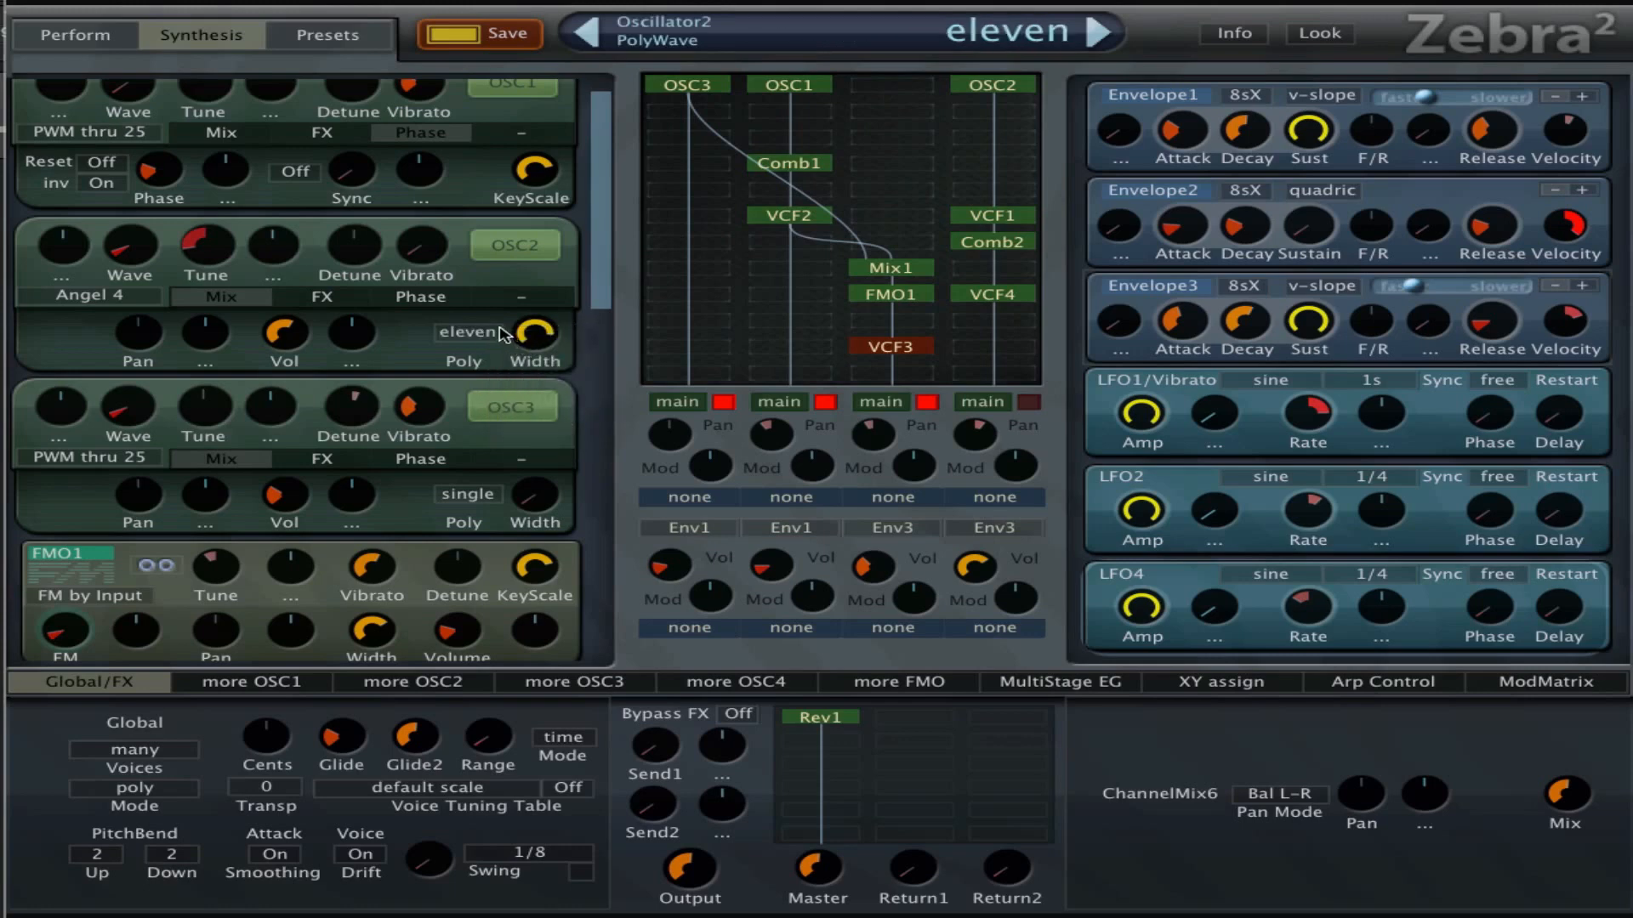
pyautogui.moveTo(538, 342); pyautogui.dragTo(541, 339)
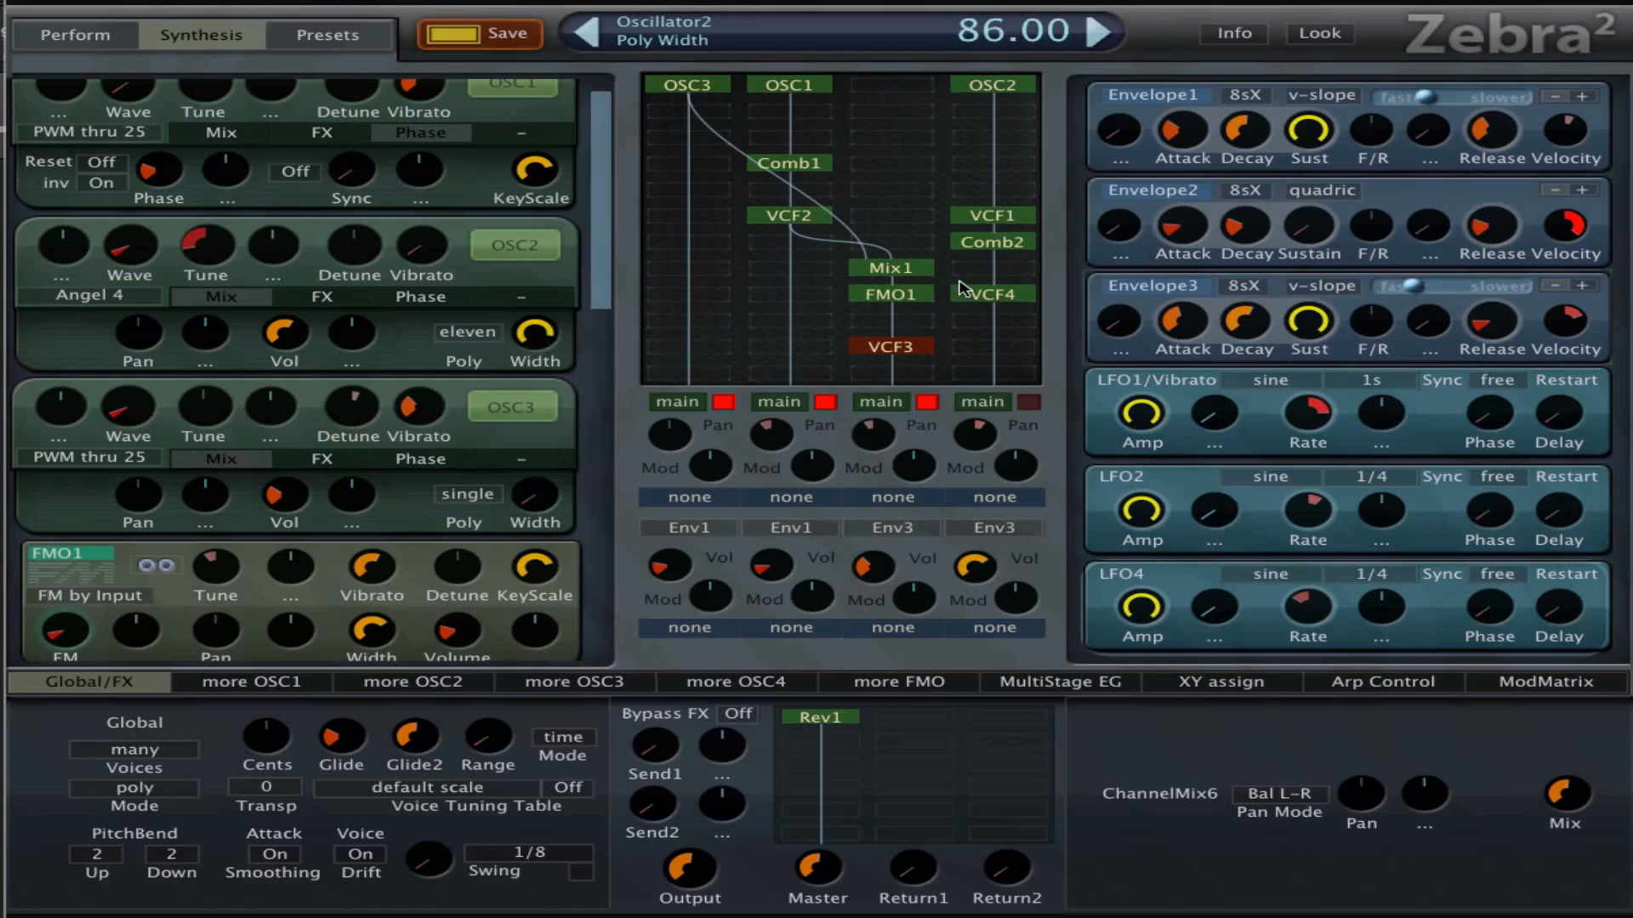
# Bring VCF1's settings into view and toggle its bypass in the fourth lane on and off twice.
pyautogui.click(995, 220)
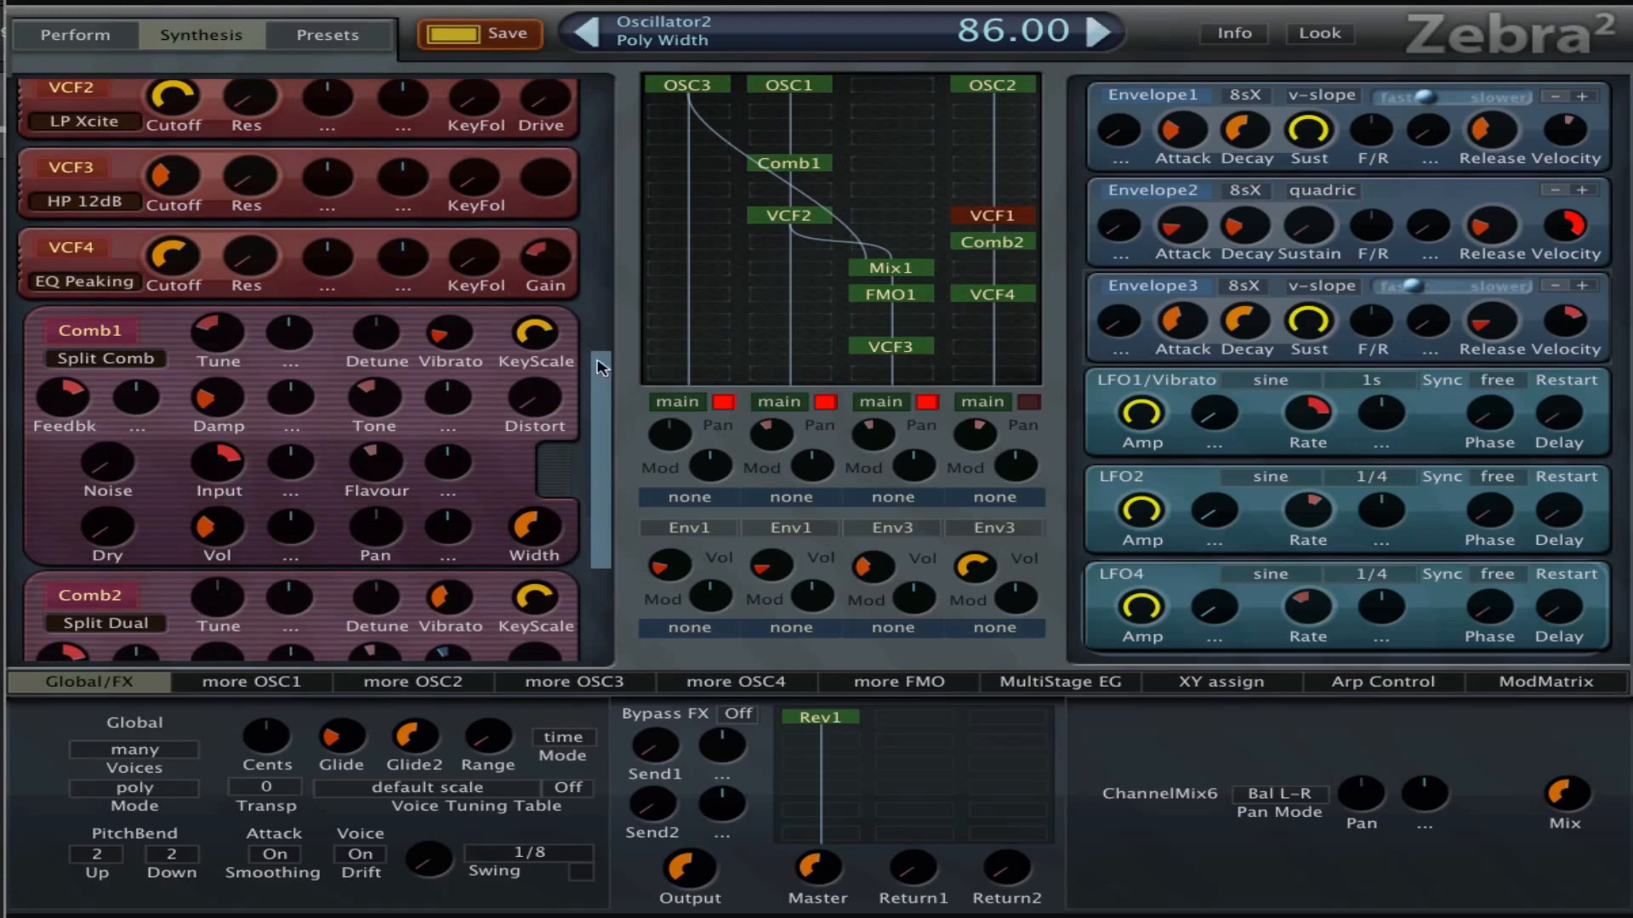
pyautogui.moveTo(602, 367); pyautogui.dragTo(636, 311)
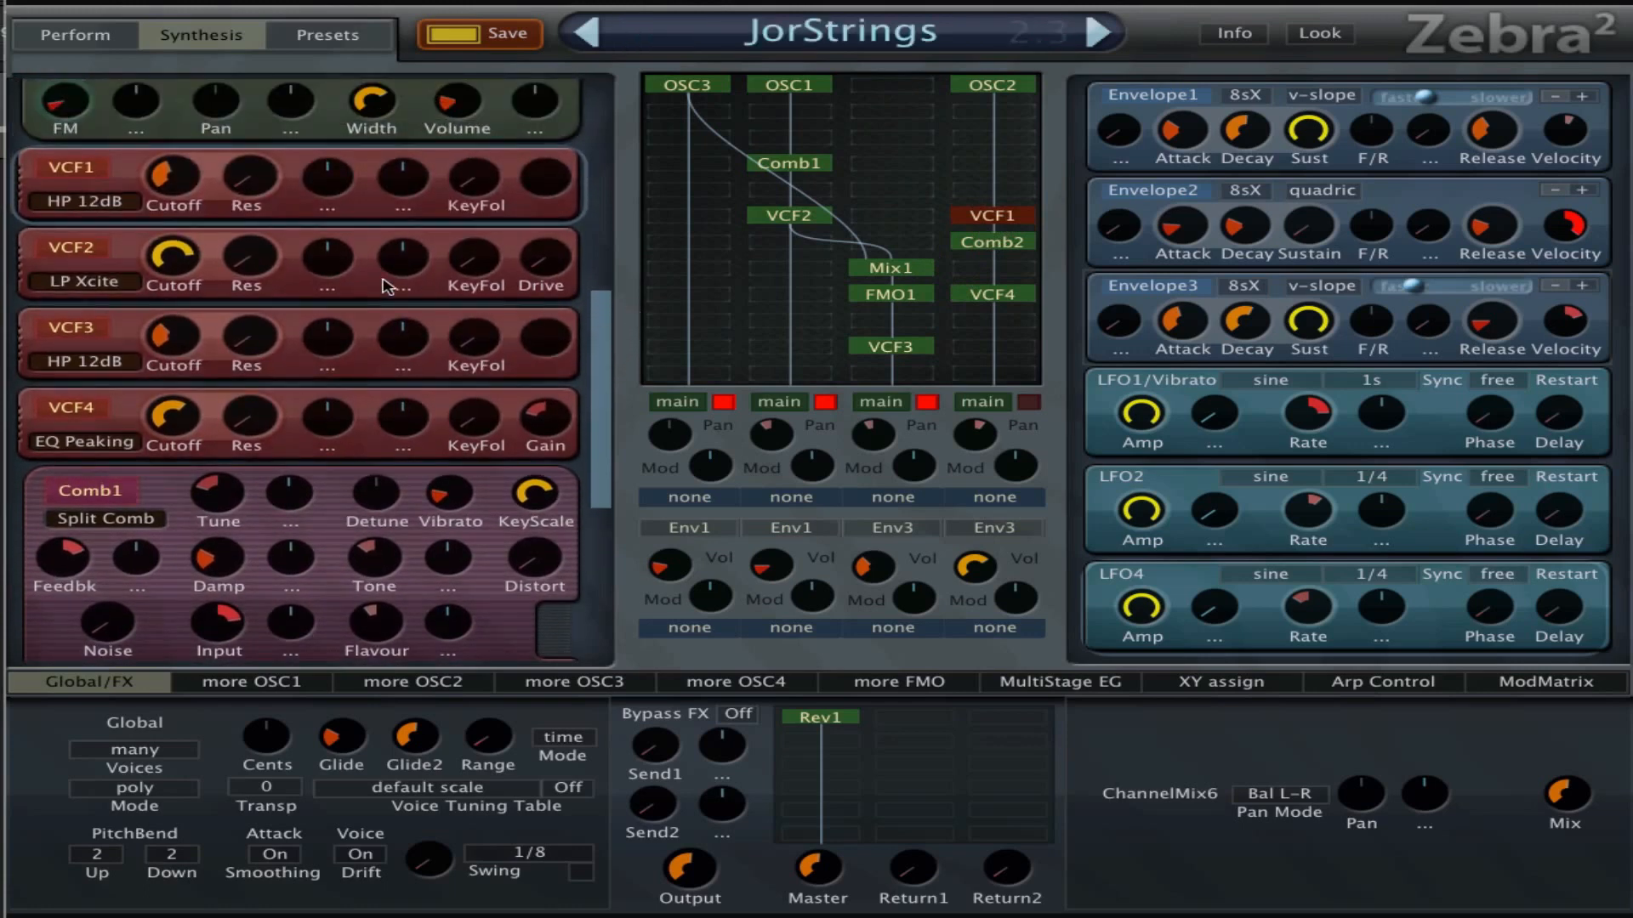
pyautogui.doubleClick(1015, 224)
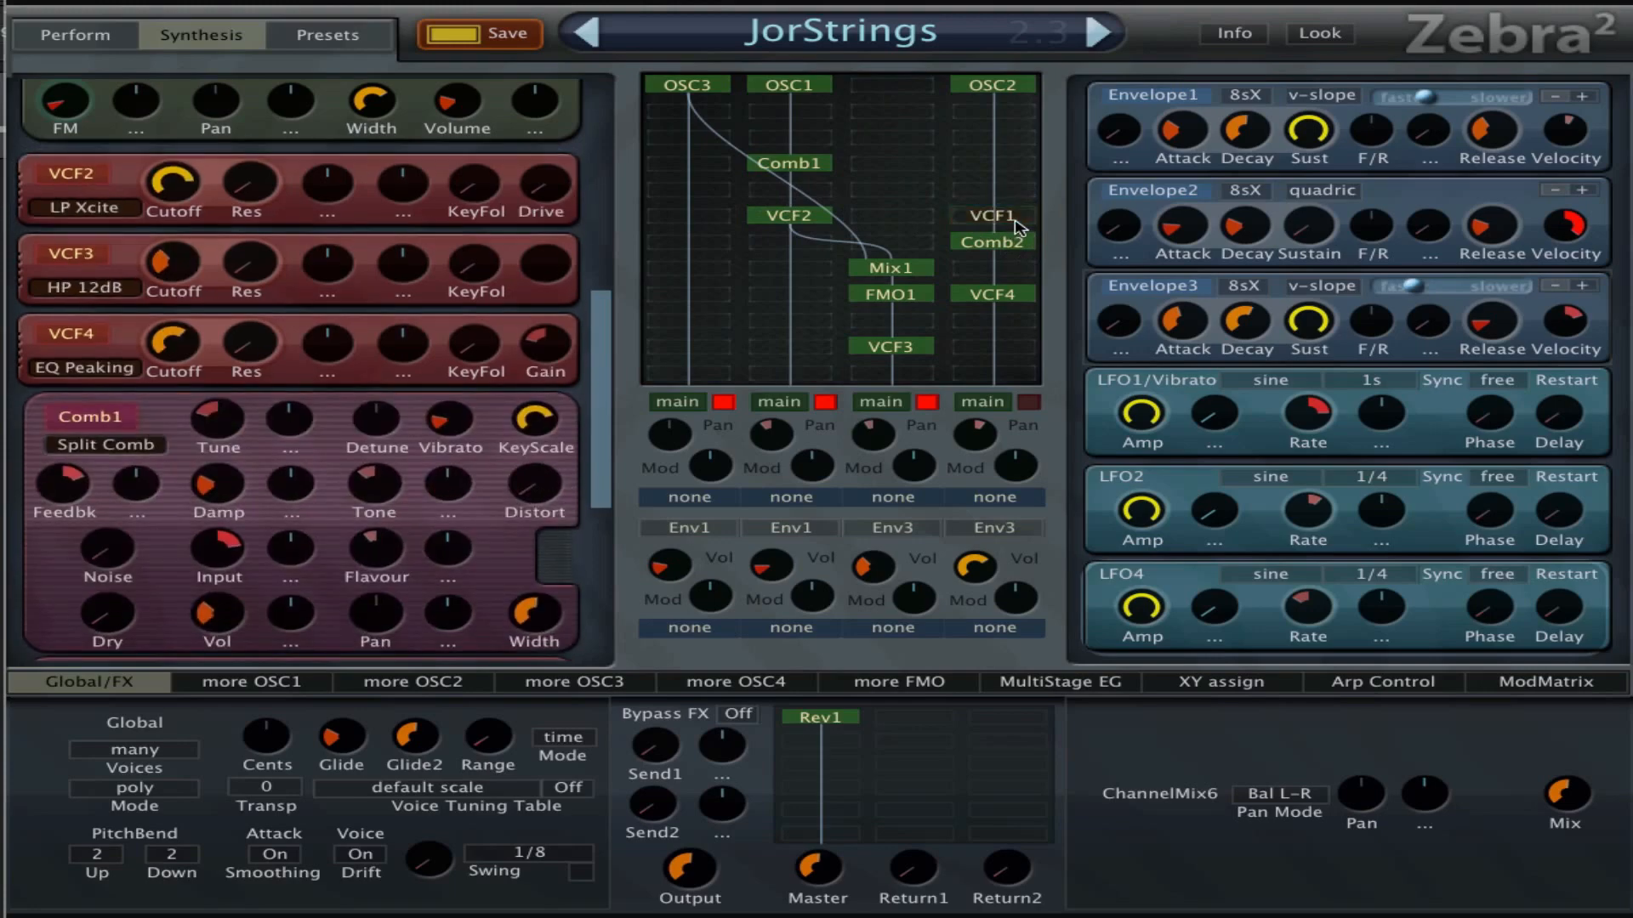
pyautogui.doubleClick(1016, 217)
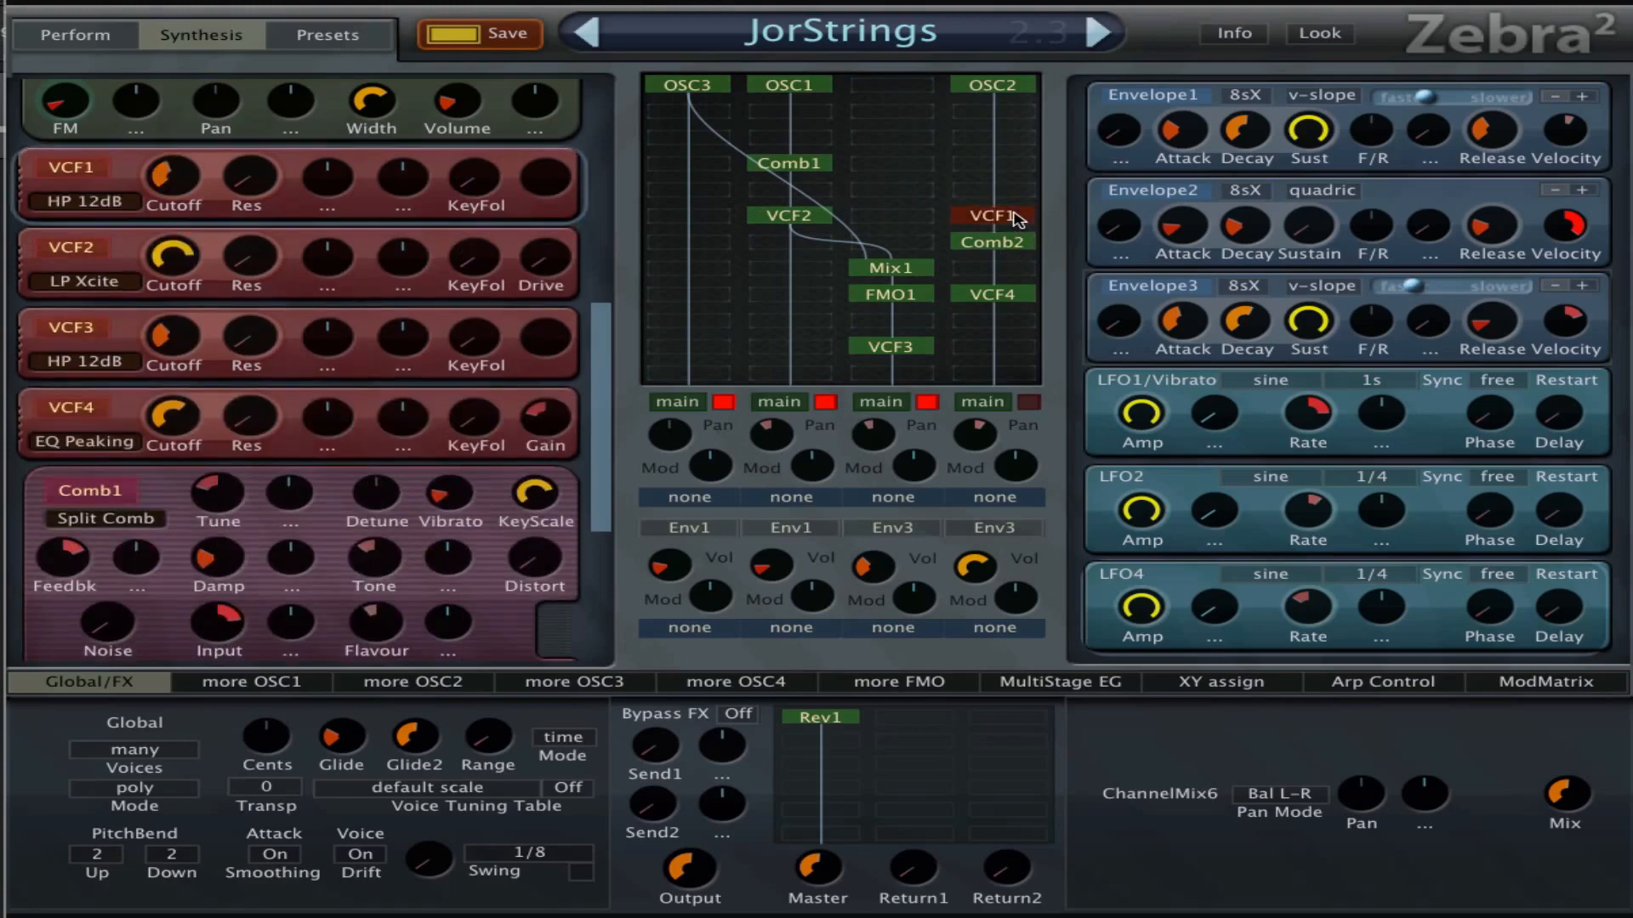
pyautogui.doubleClick(1016, 218)
pyautogui.doubleClick(1015, 218)
# Bring Comb2's Split Dual settings into view and examine its feedback and tone.
pyautogui.click(1012, 243)
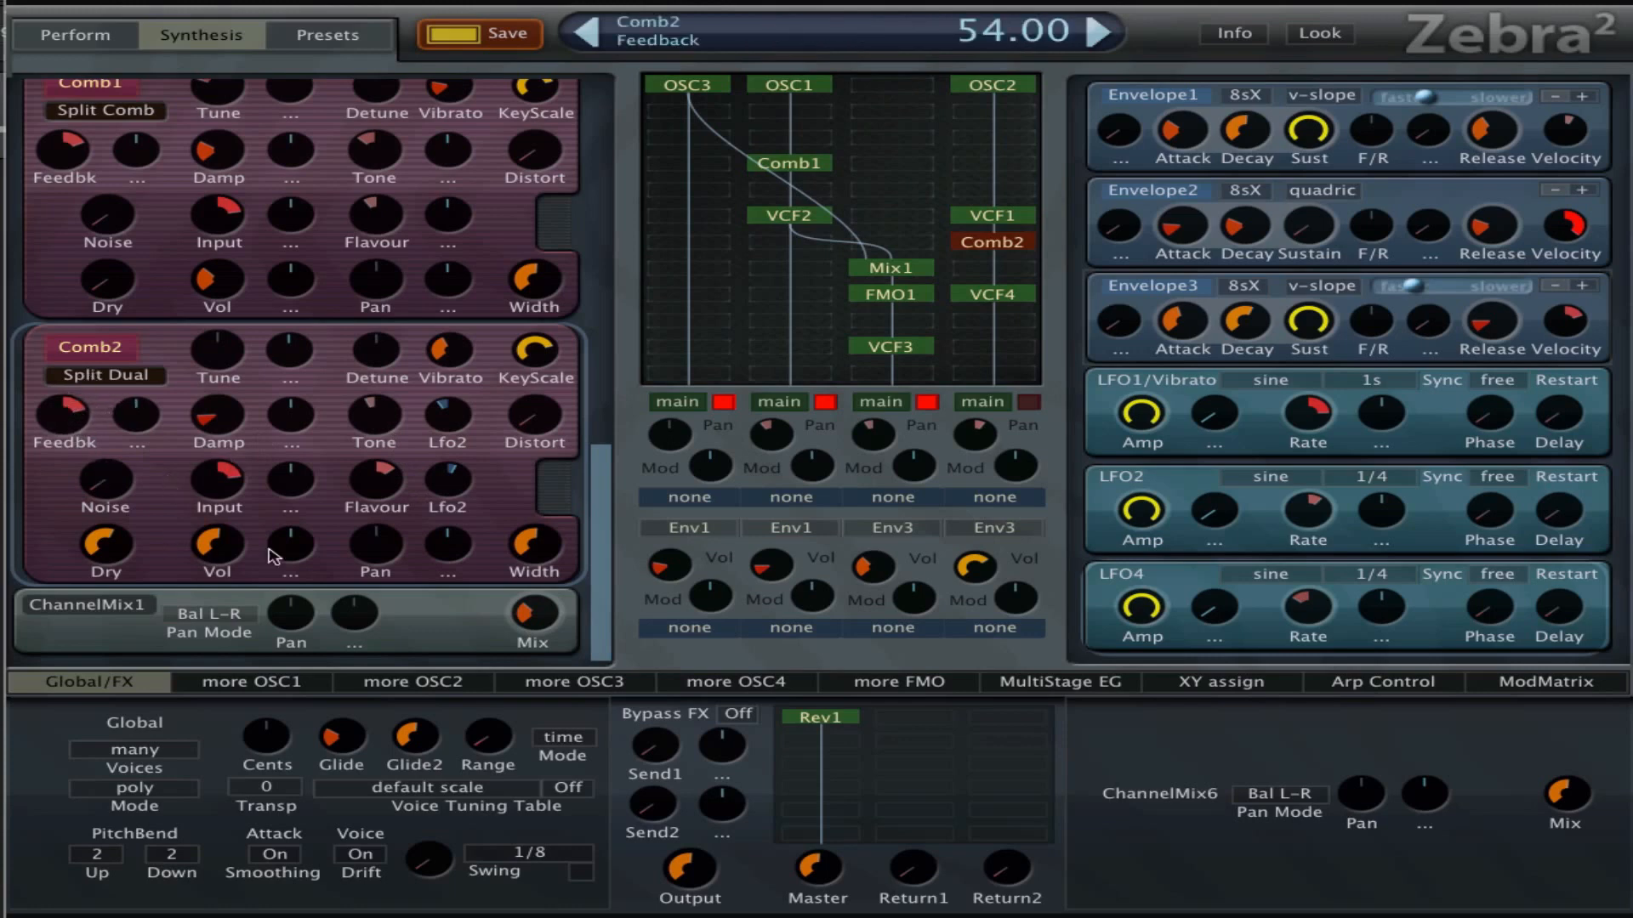
pyautogui.click(387, 421)
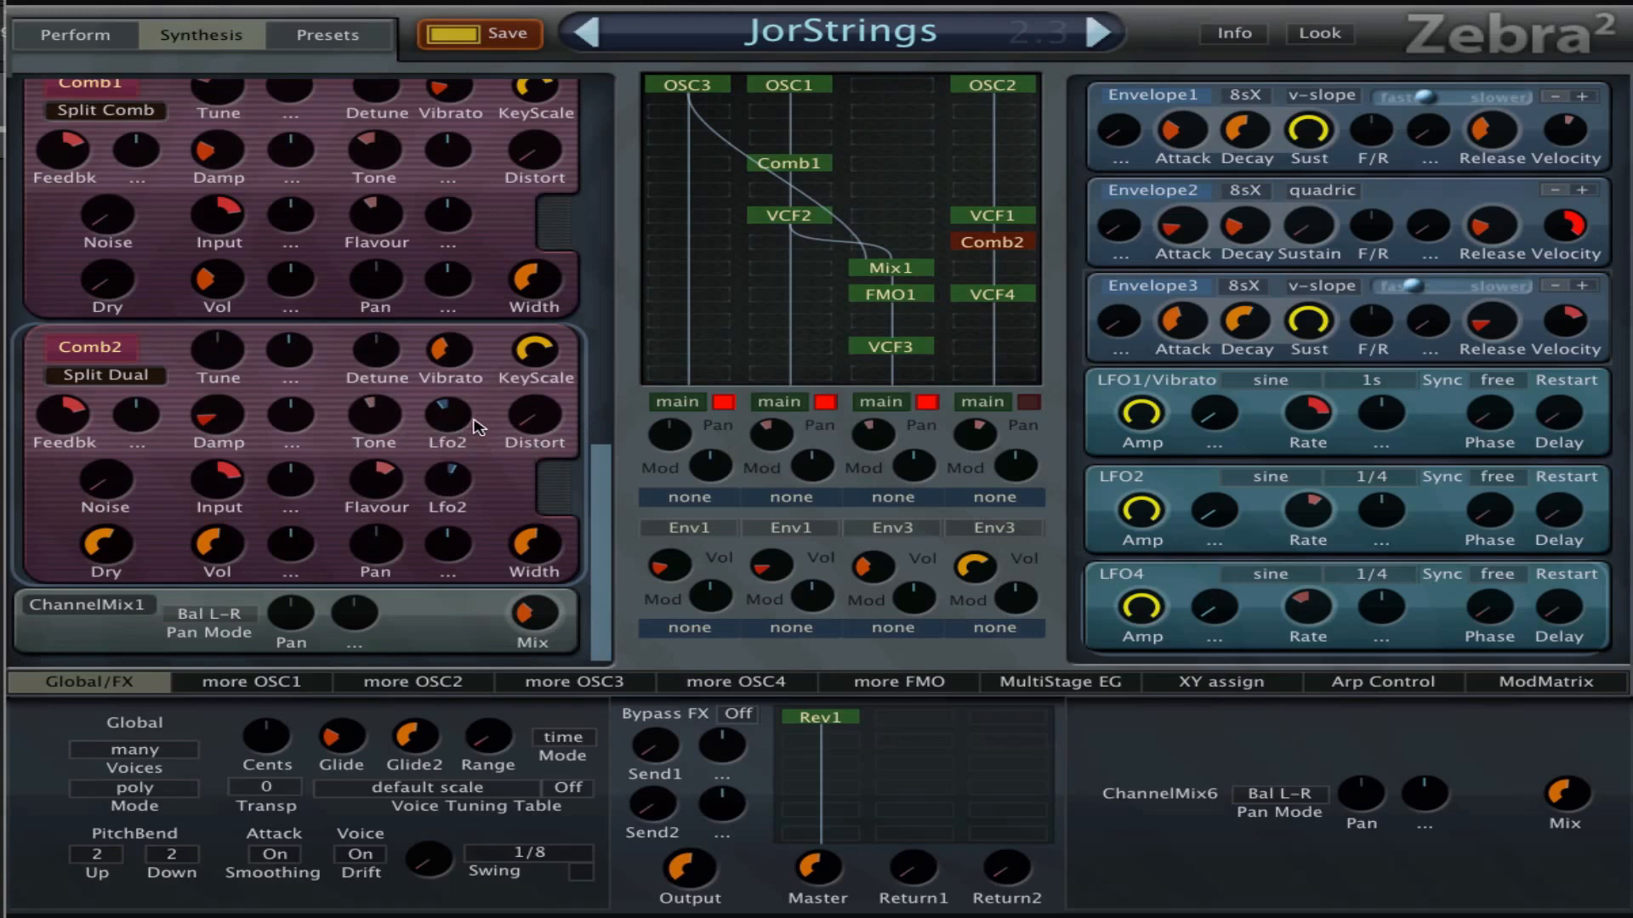
# Reset the LFO2 modulation of Comb2's Tone and Flavour to 0.
pyautogui.moveTo(466, 434)
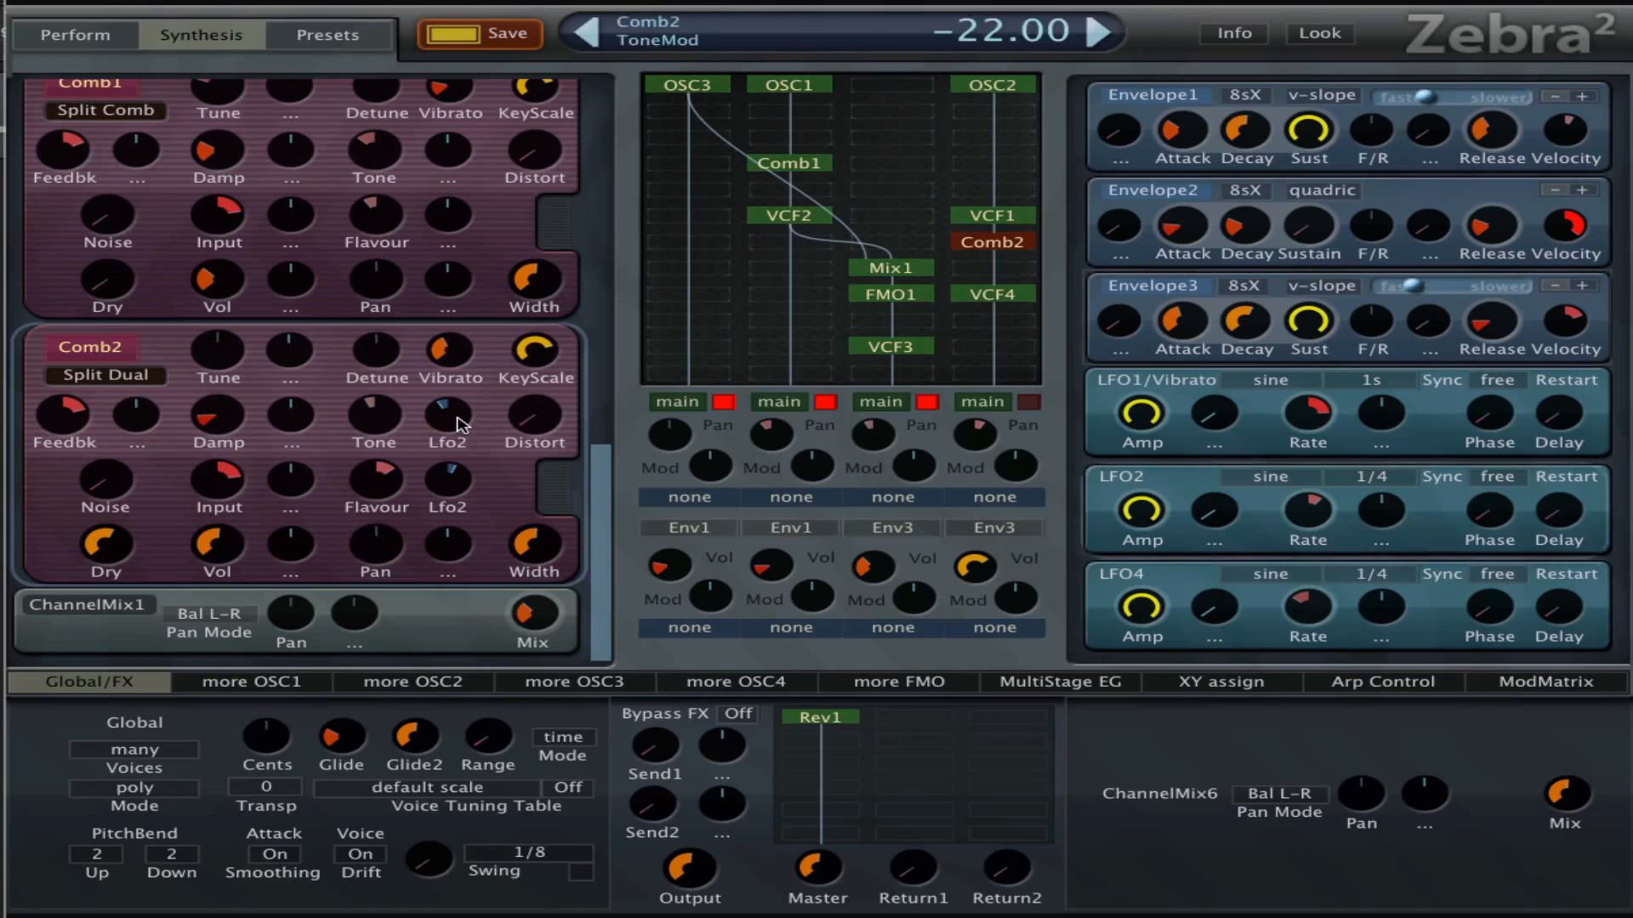
pyautogui.doubleClick(461, 426)
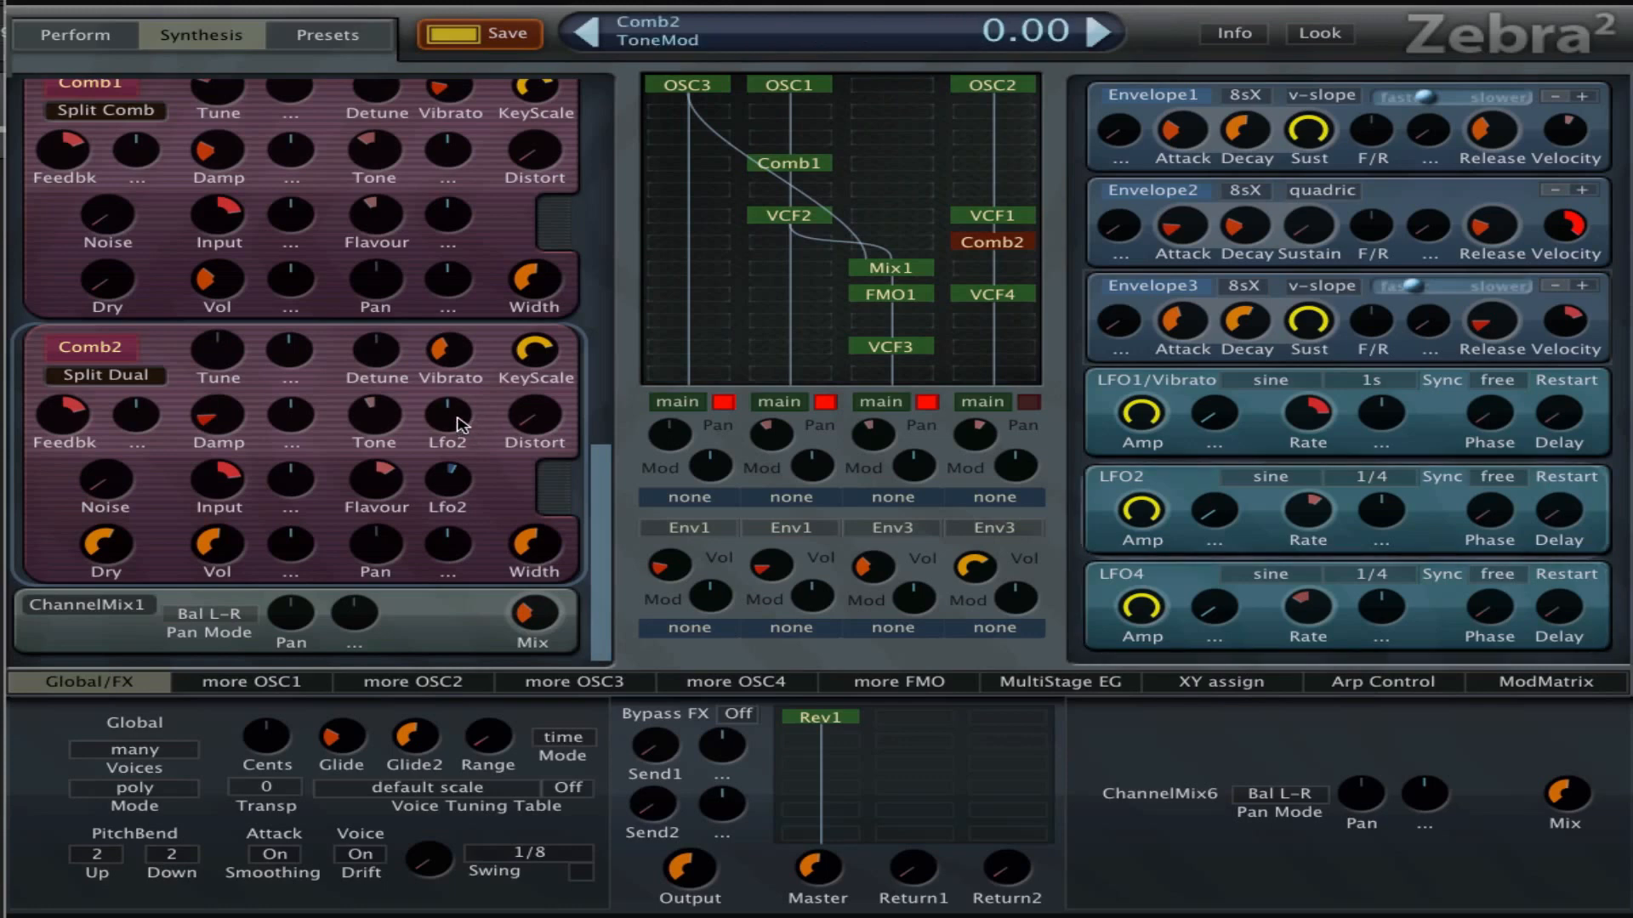
pyautogui.doubleClick(447, 482)
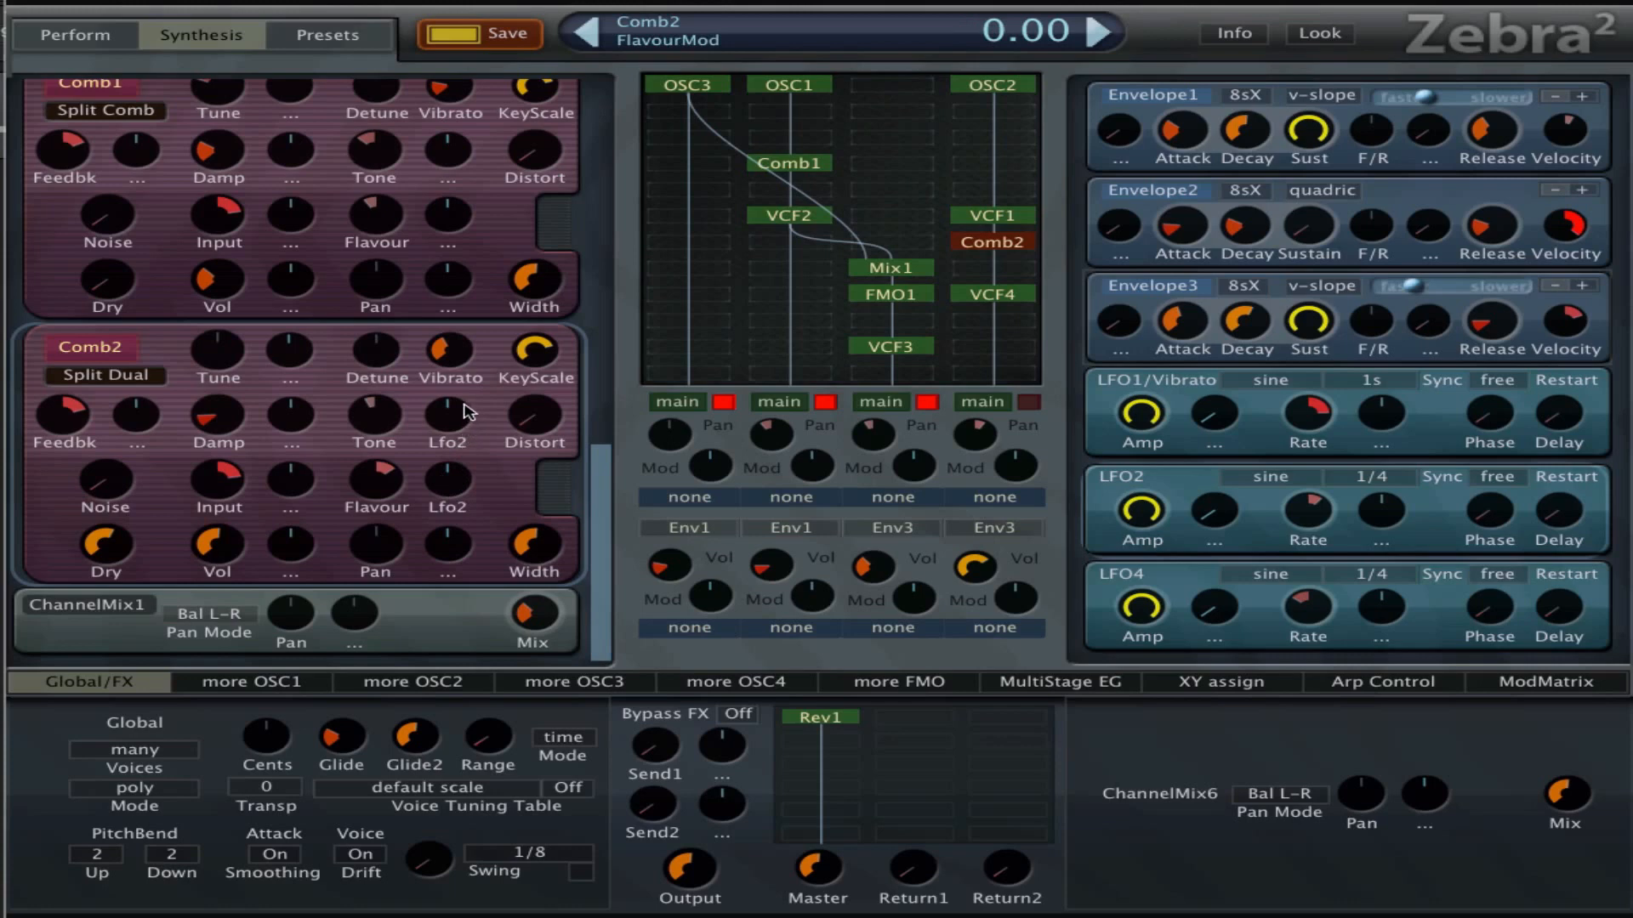
# Set Comb2's LFO2 modulation to about -24 for Tone and about 24 for Flavour.
pyautogui.moveTo(462, 423); pyautogui.dragTo(470, 439)
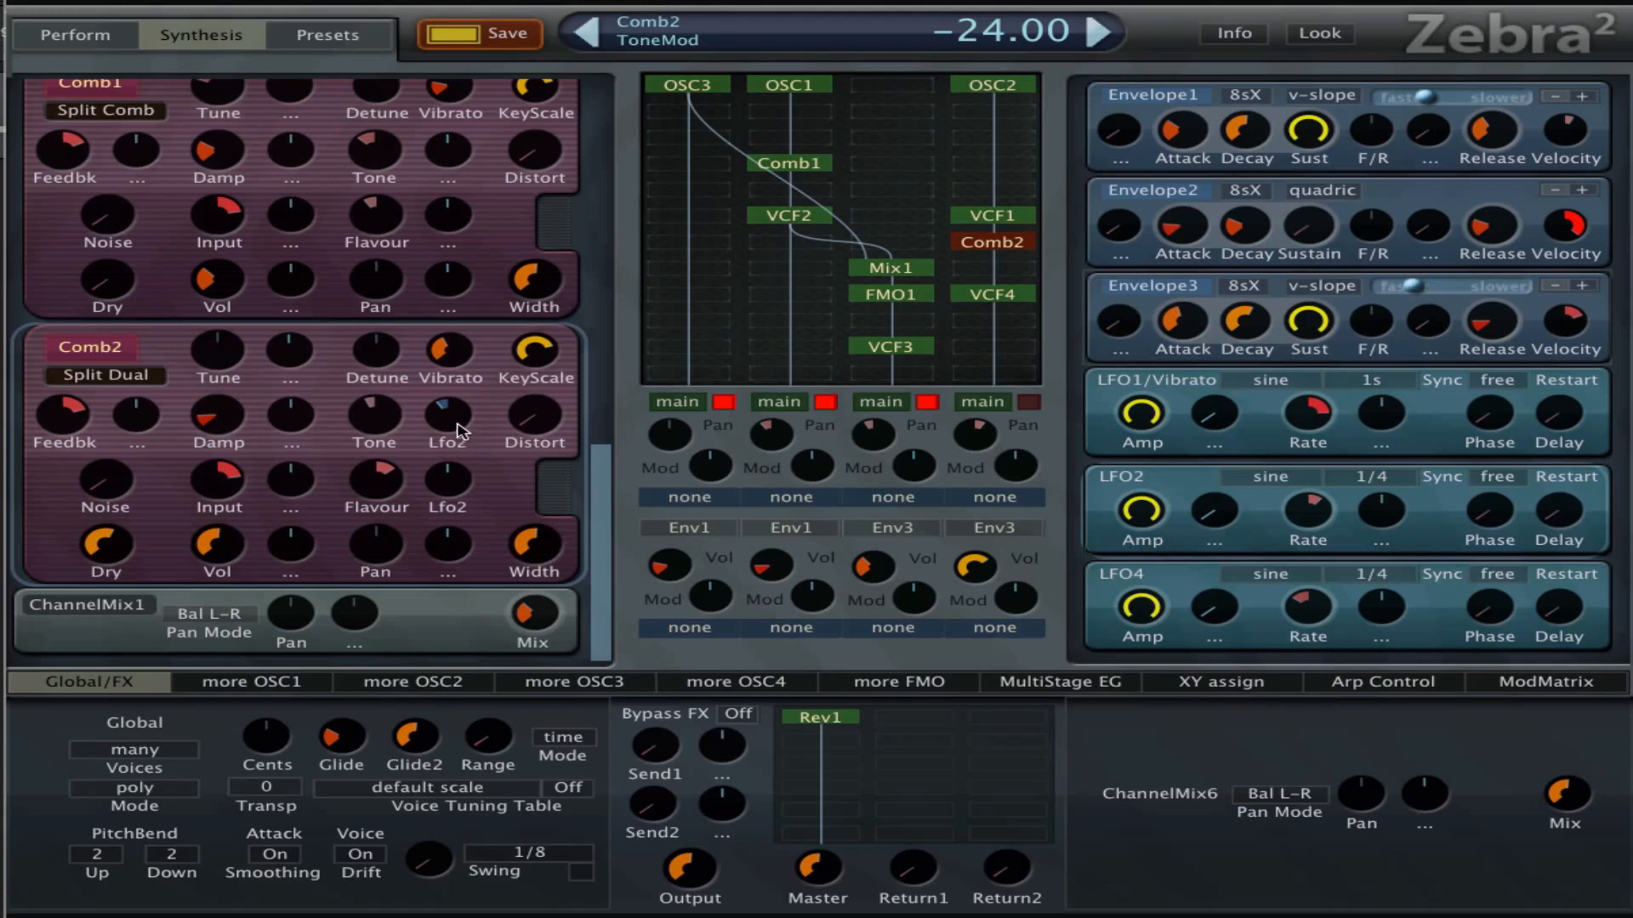
pyautogui.moveTo(460, 429); pyautogui.dragTo(460, 429)
pyautogui.moveTo(462, 502); pyautogui.dragTo(482, 473)
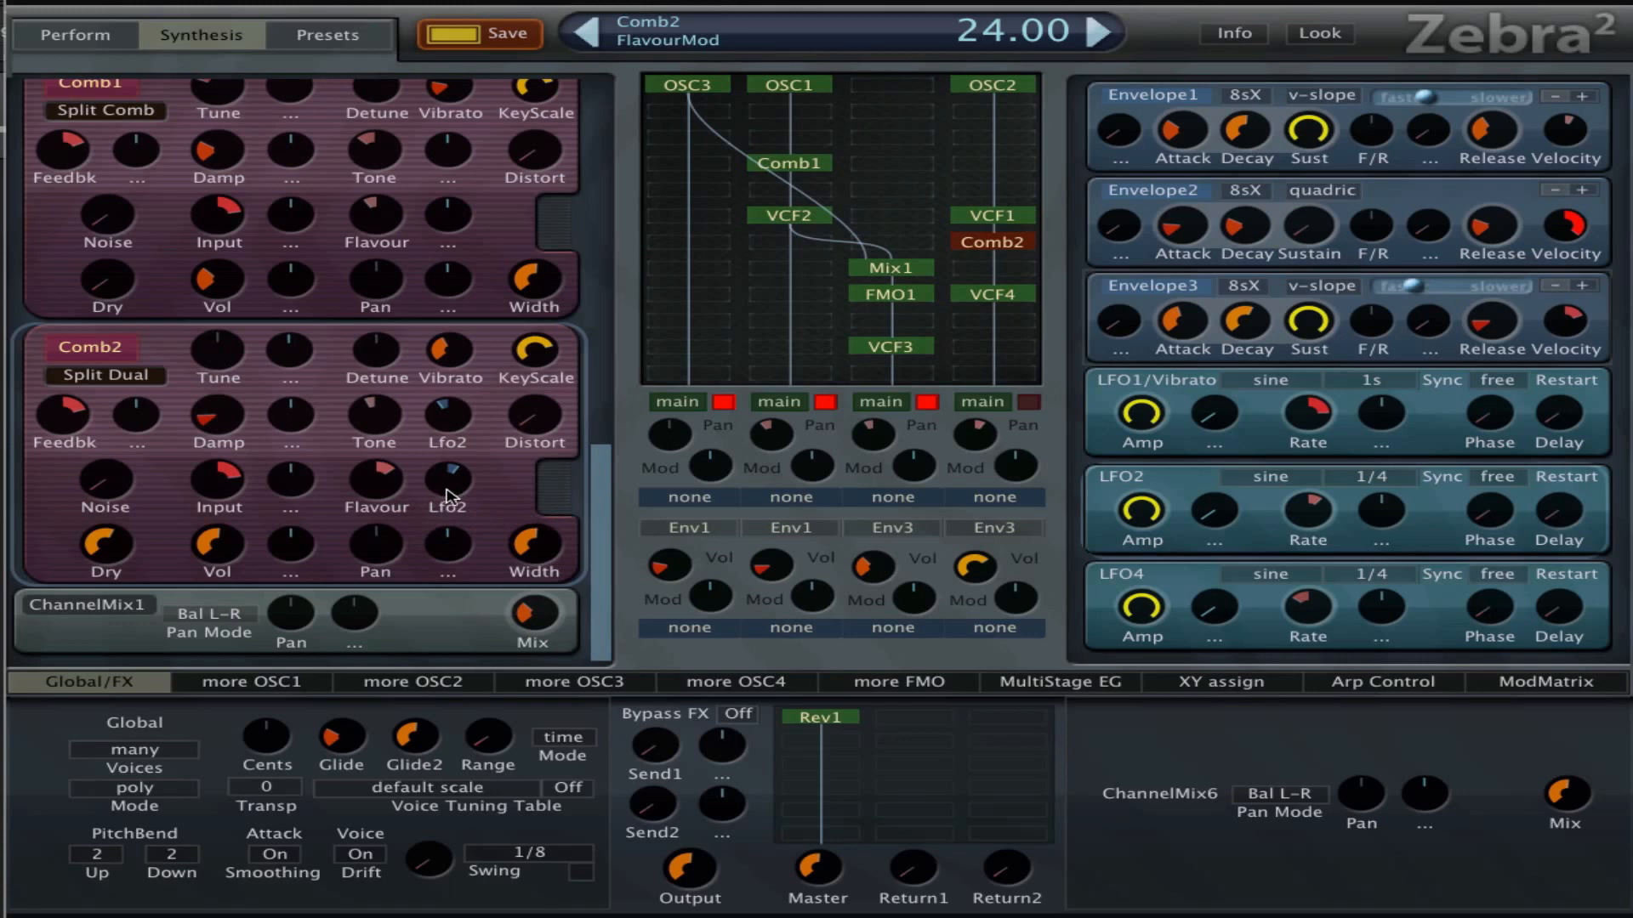
pyautogui.moveTo(447, 495); pyautogui.dragTo(452, 505)
# Bring the EQ Peaking settings of VCF4 in the fourth lane into view.
pyautogui.click(991, 294)
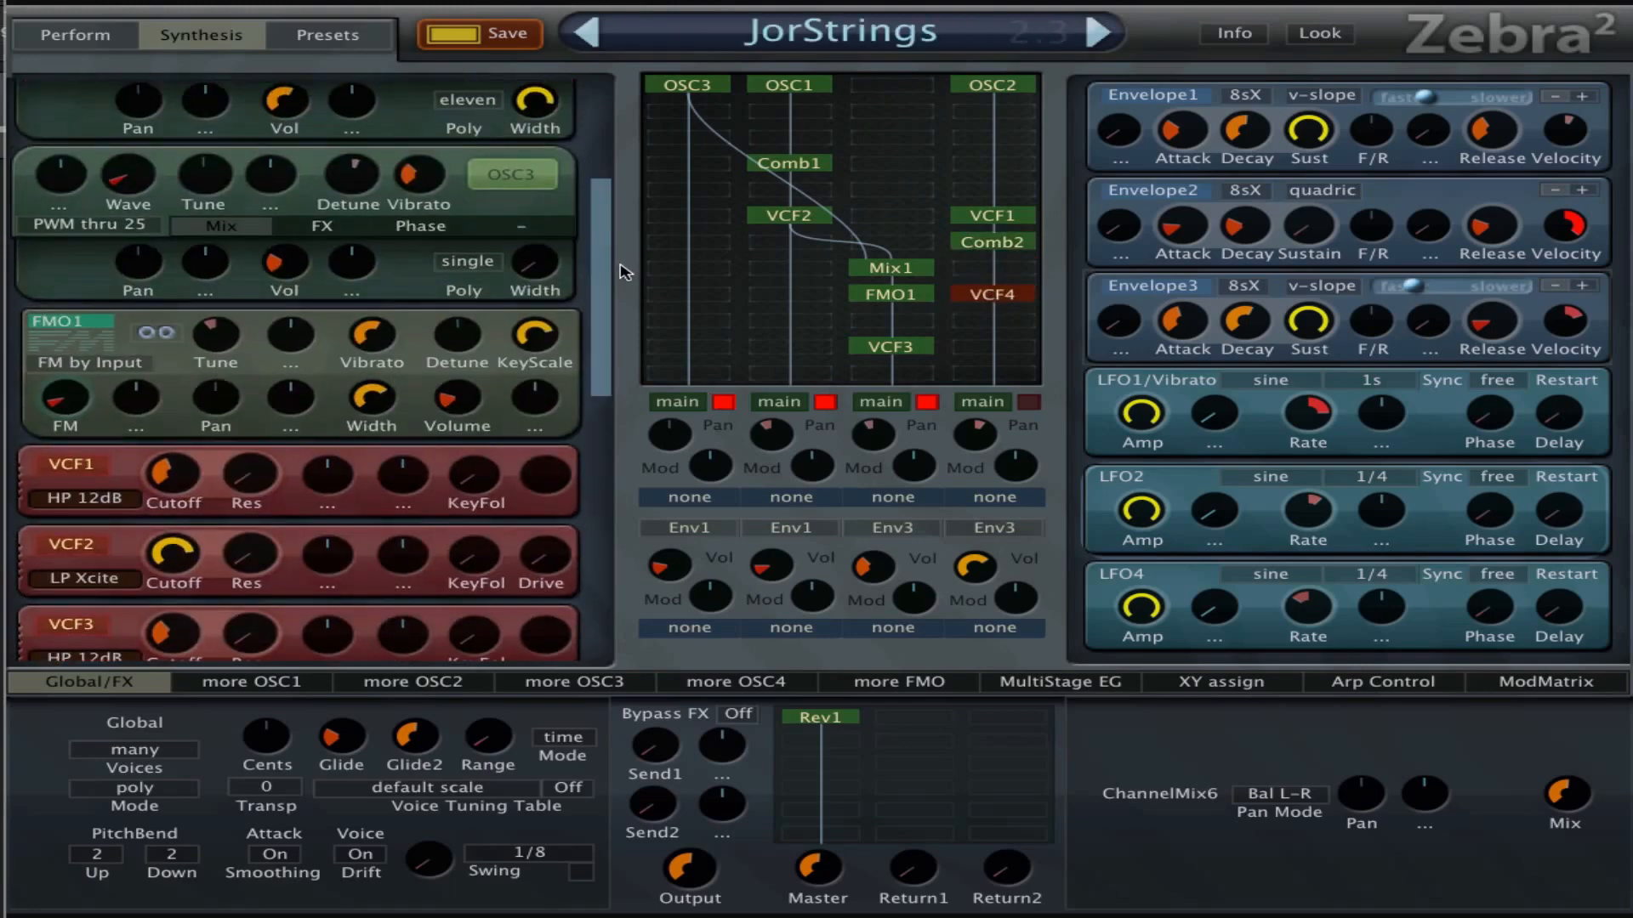
pyautogui.scroll(-5, 600, 295)
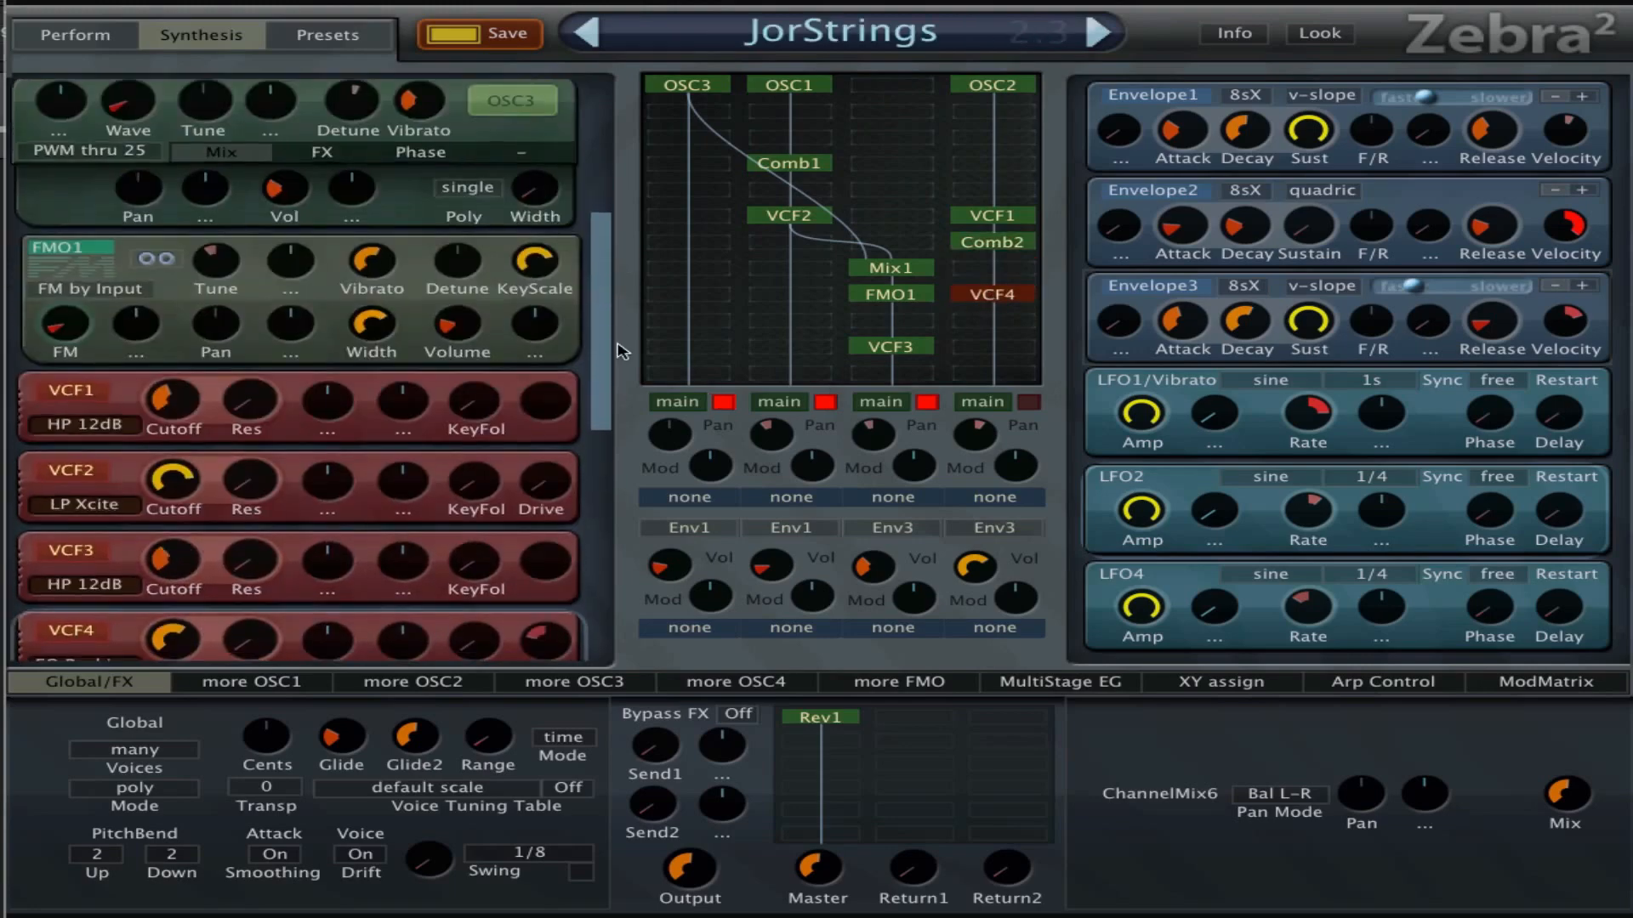
pyautogui.moveTo(623, 387); pyautogui.dragTo(626, 401)
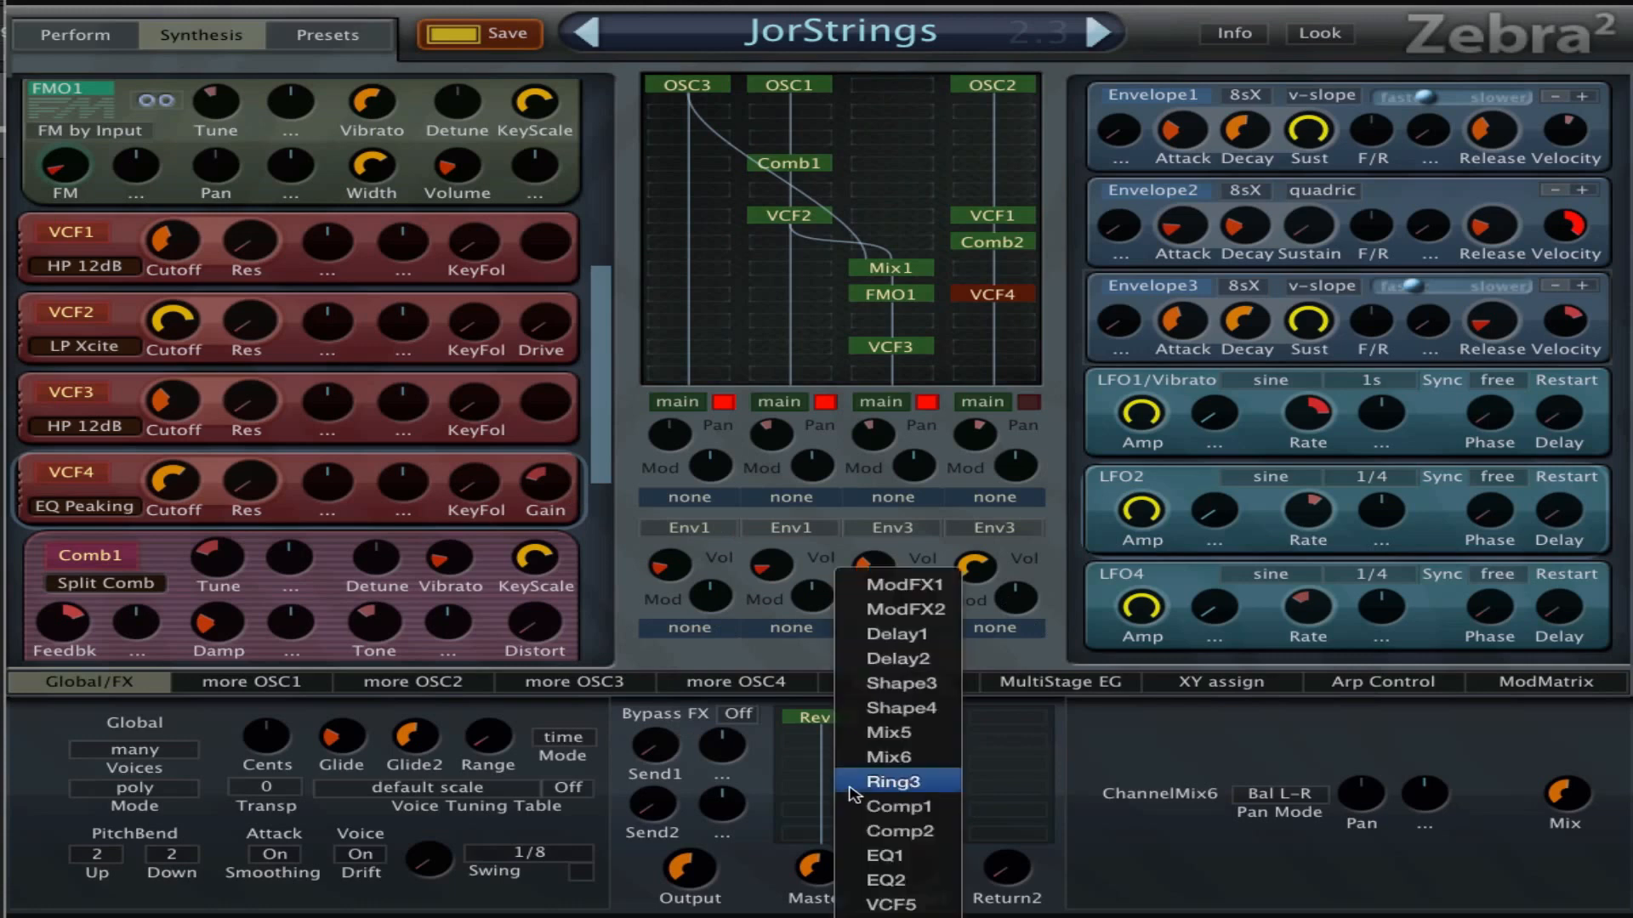
# Add an EQ1 module below Rev1, cut its third band by about 16 dB near 1.4 kHz, and leave the module bypassed.
pyautogui.click(872, 791)
pyautogui.click(933, 857)
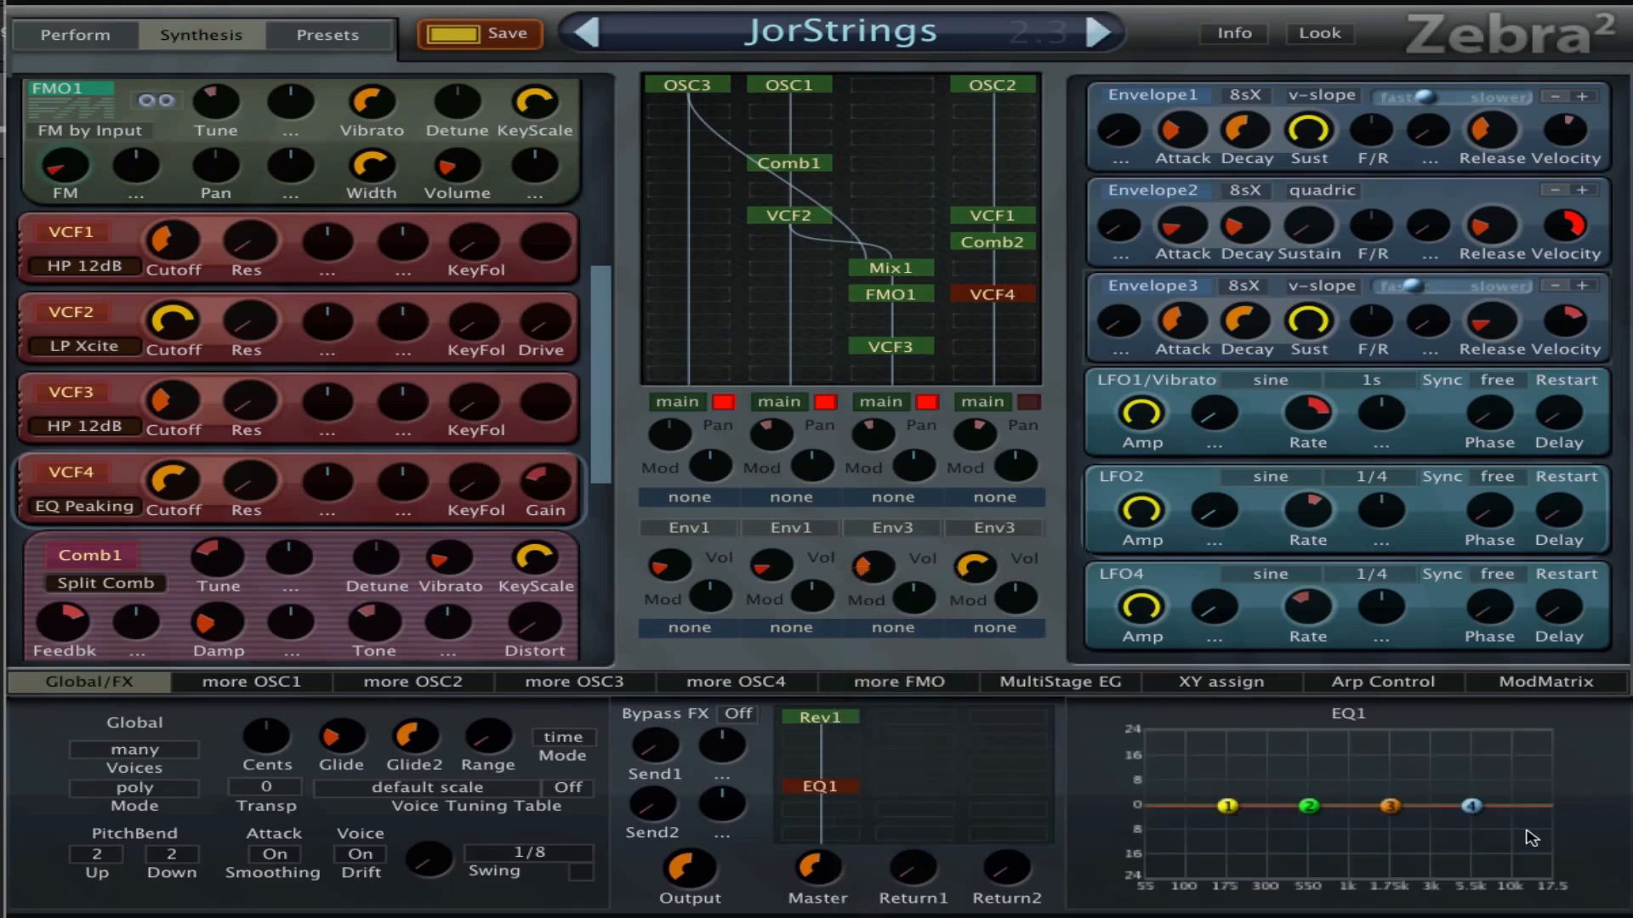
pyautogui.moveTo(1408, 805); pyautogui.dragTo(1545, 885)
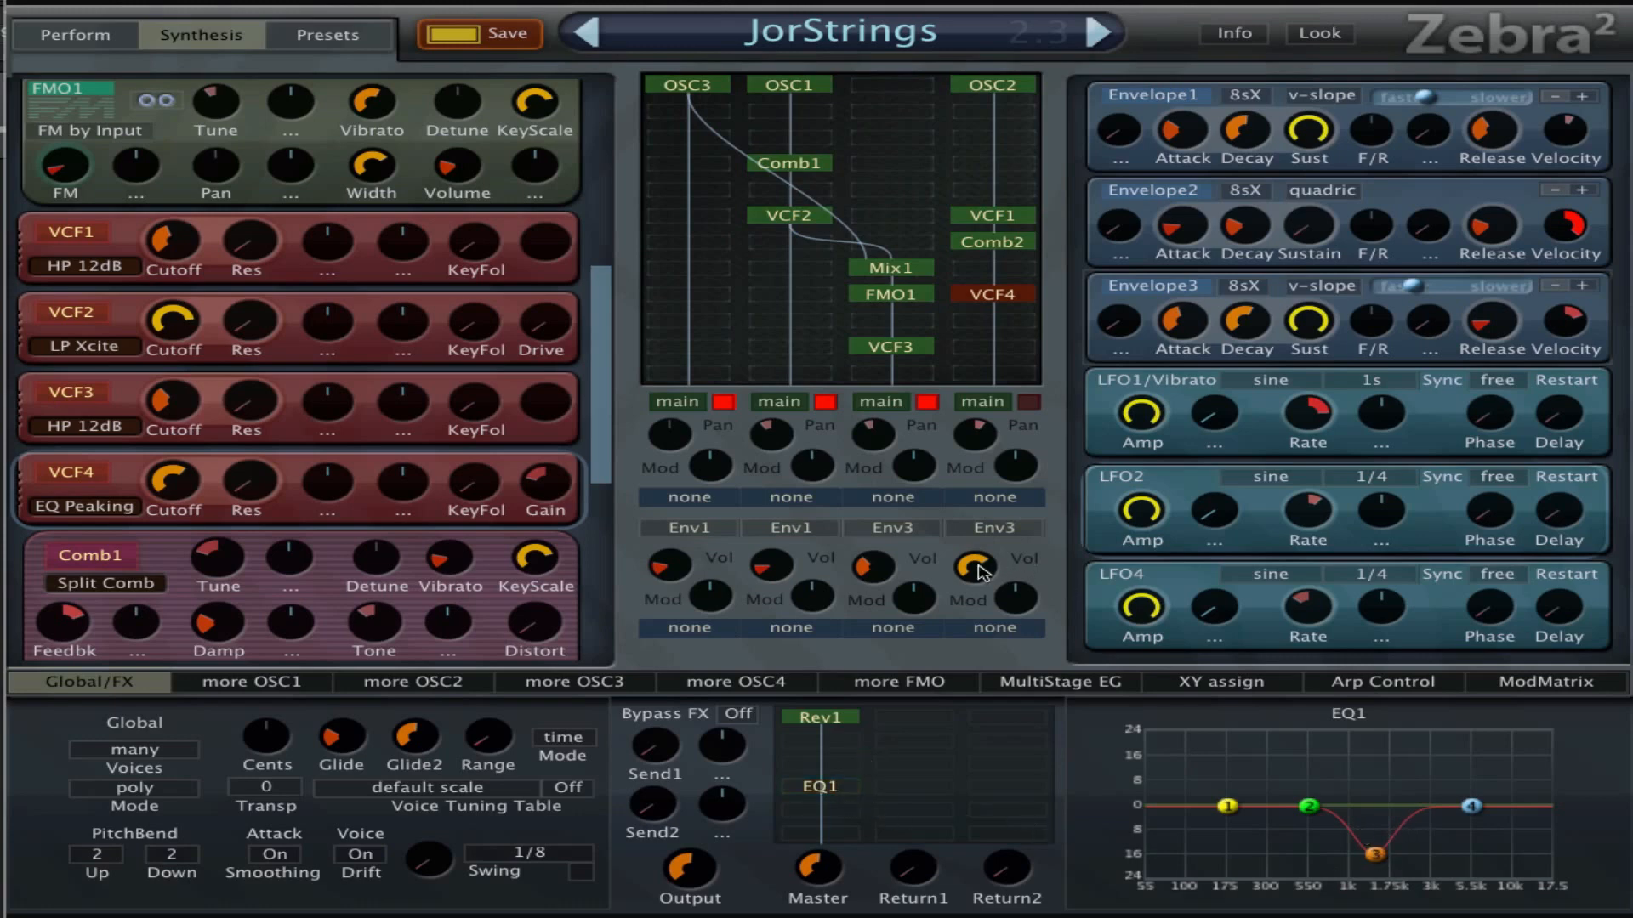
# Lower the fourth lane's volume to 45, reset VCF4's gain to 0, and readjust the lane volume.
pyautogui.scroll(-3, 978, 568)
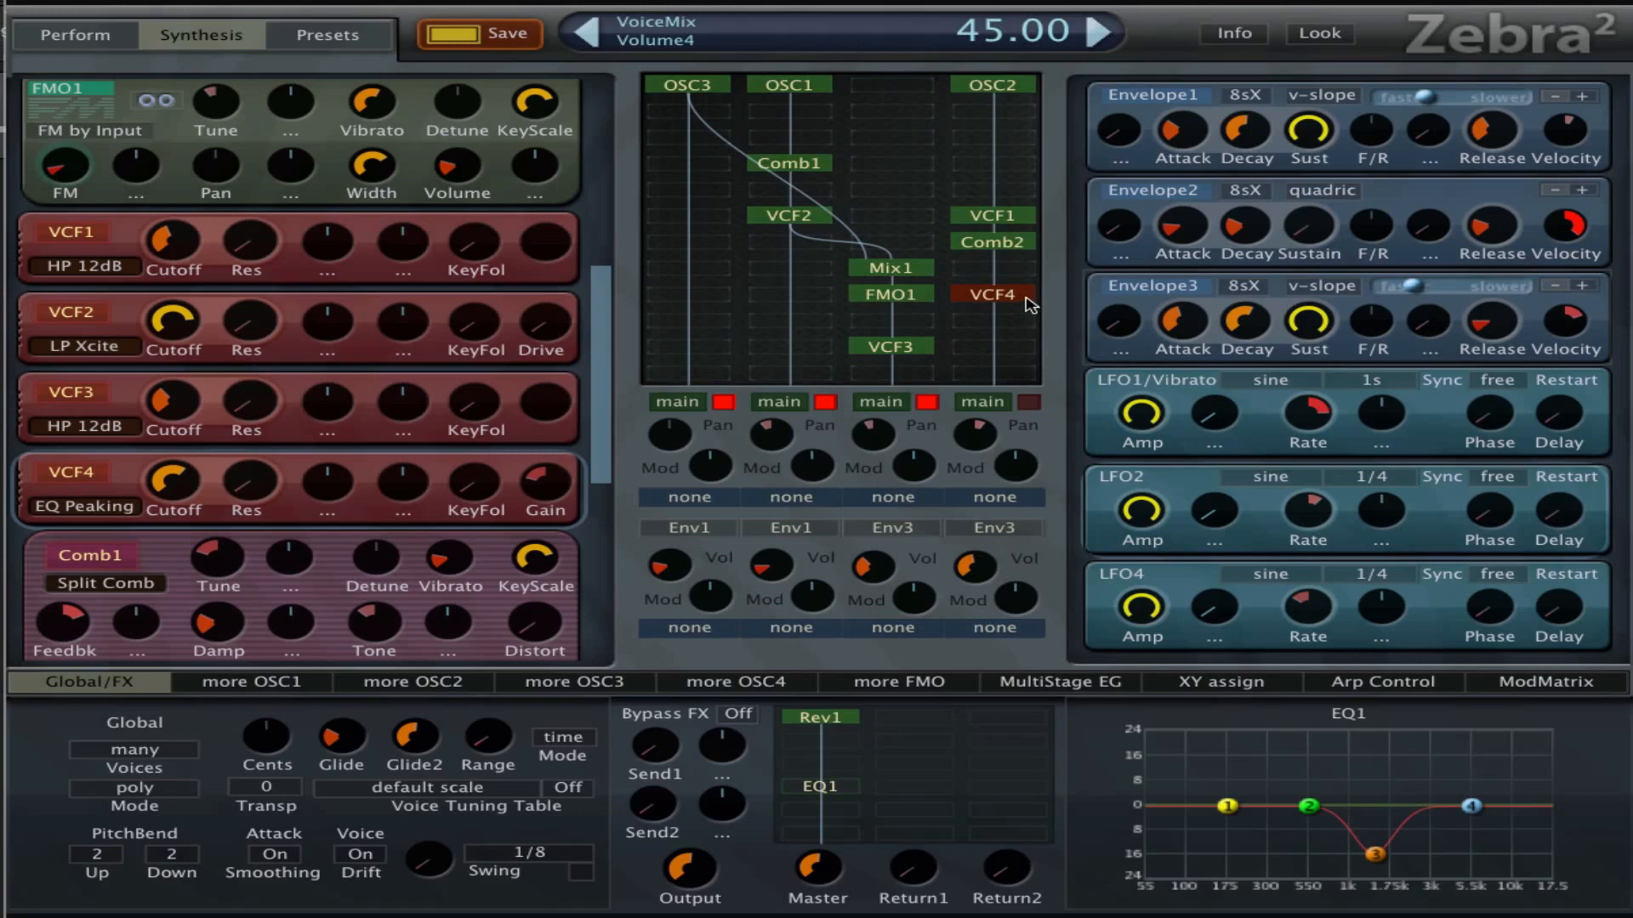
pyautogui.doubleClick(538, 500)
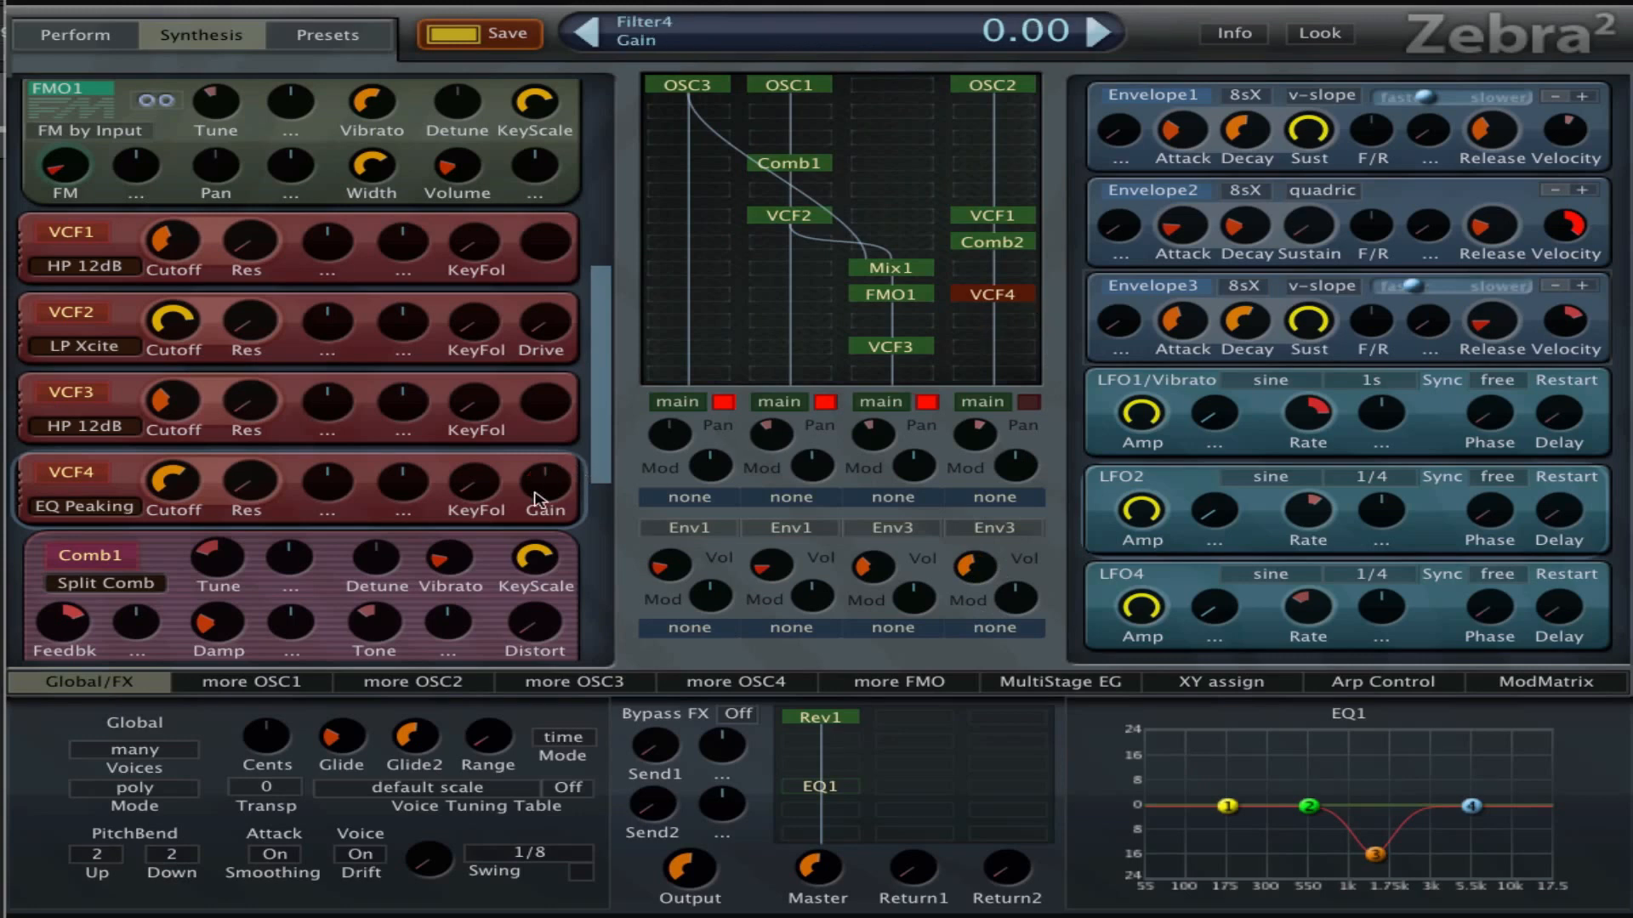
pyautogui.moveTo(982, 561); pyautogui.dragTo(983, 554)
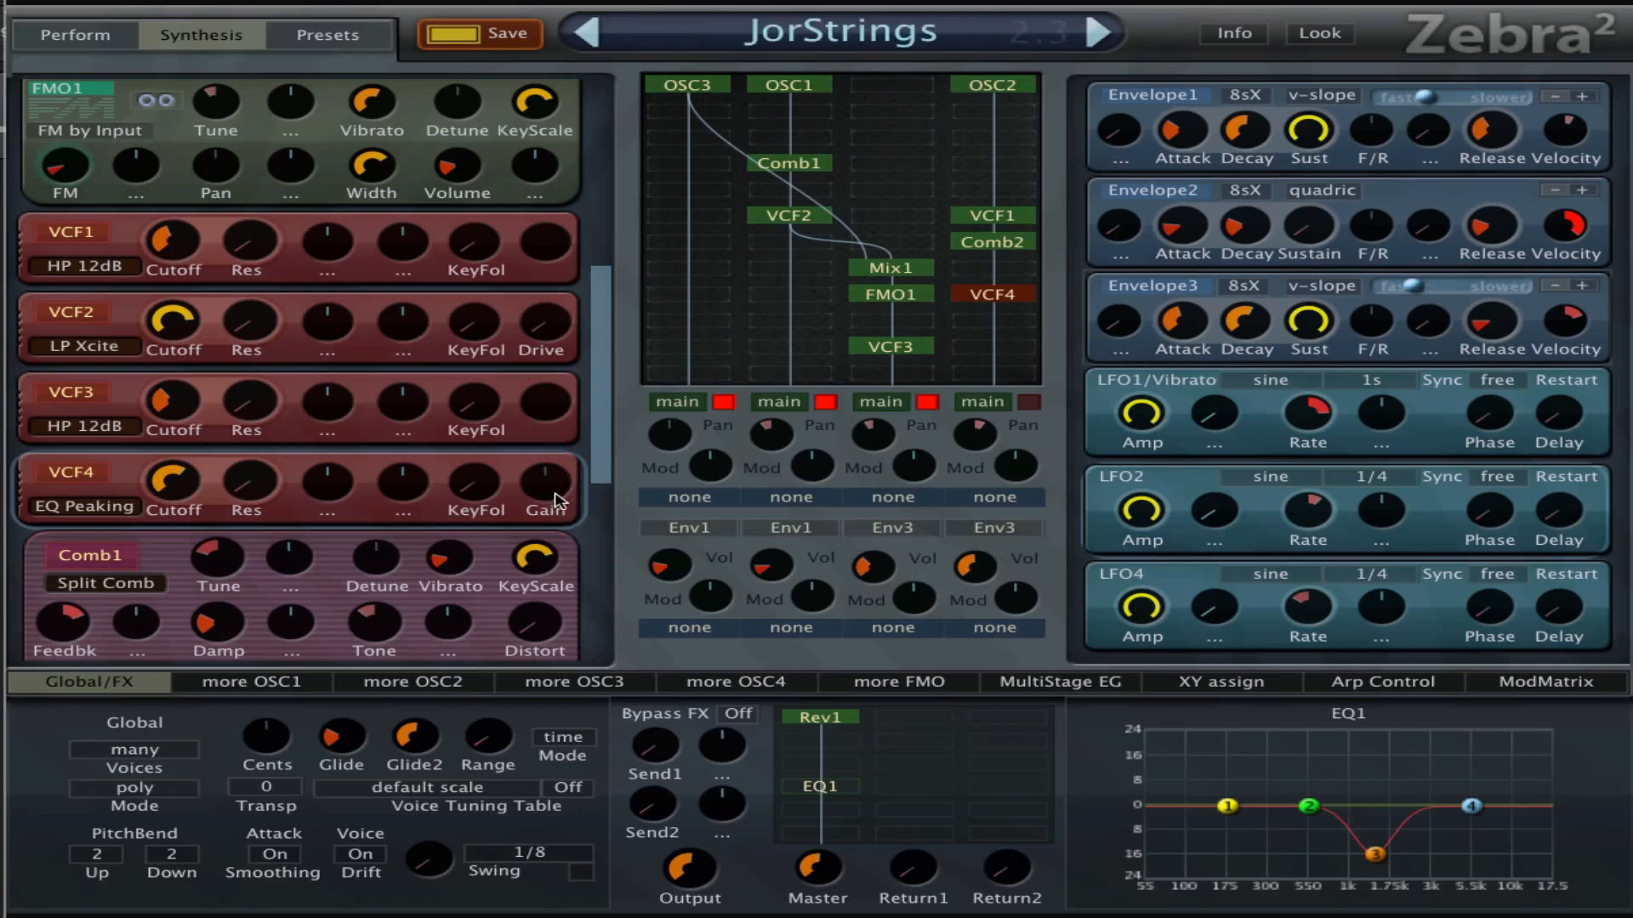
# Turn VCF4's gain back down to a negative value and set the fourth lane's volume to 50.50.
pyautogui.moveTo(563, 495); pyautogui.dragTo(569, 591)
pyautogui.moveTo(984, 567); pyautogui.dragTo(983, 563)
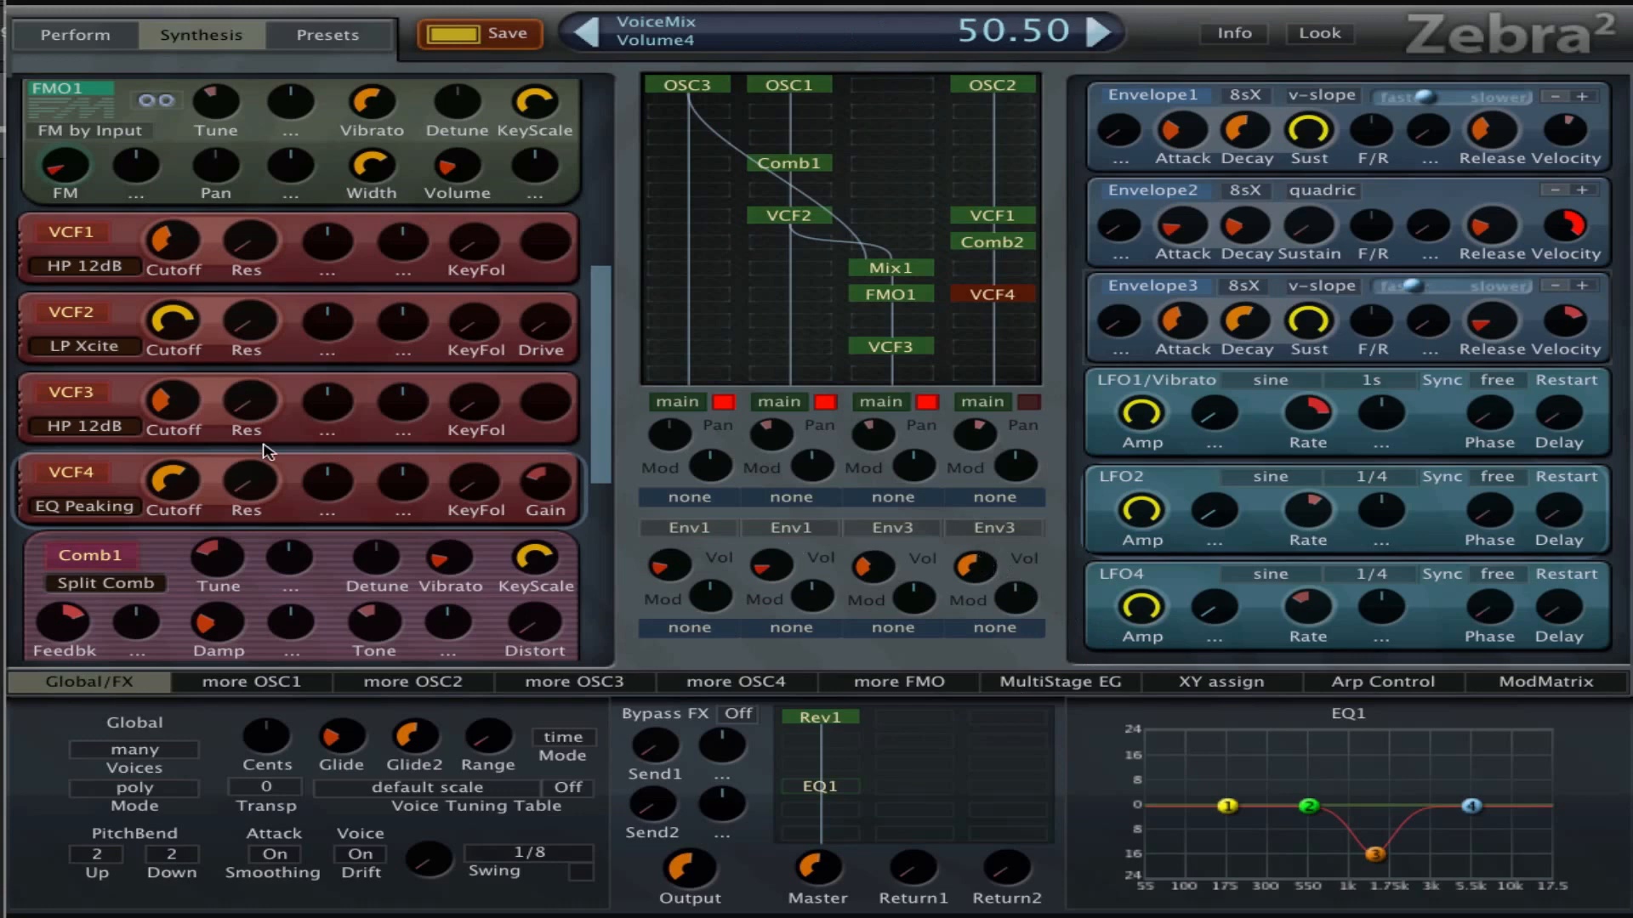
# Check VCF4's cutoff and unmute the second and third lanes.
pyautogui.click(162, 489)
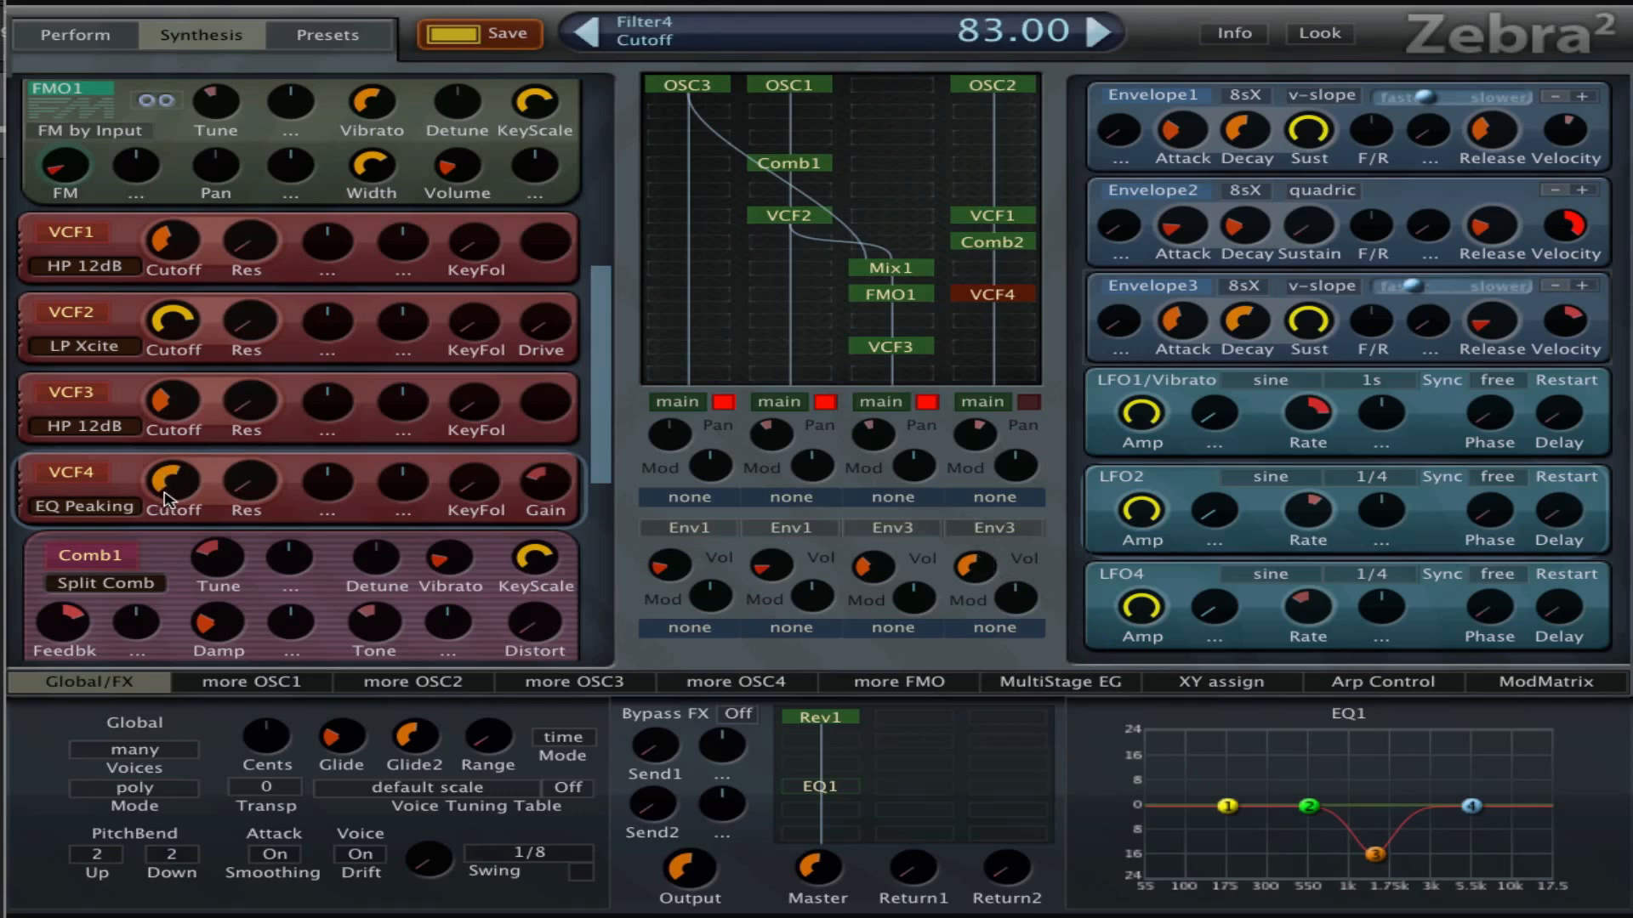
pyautogui.click(927, 401)
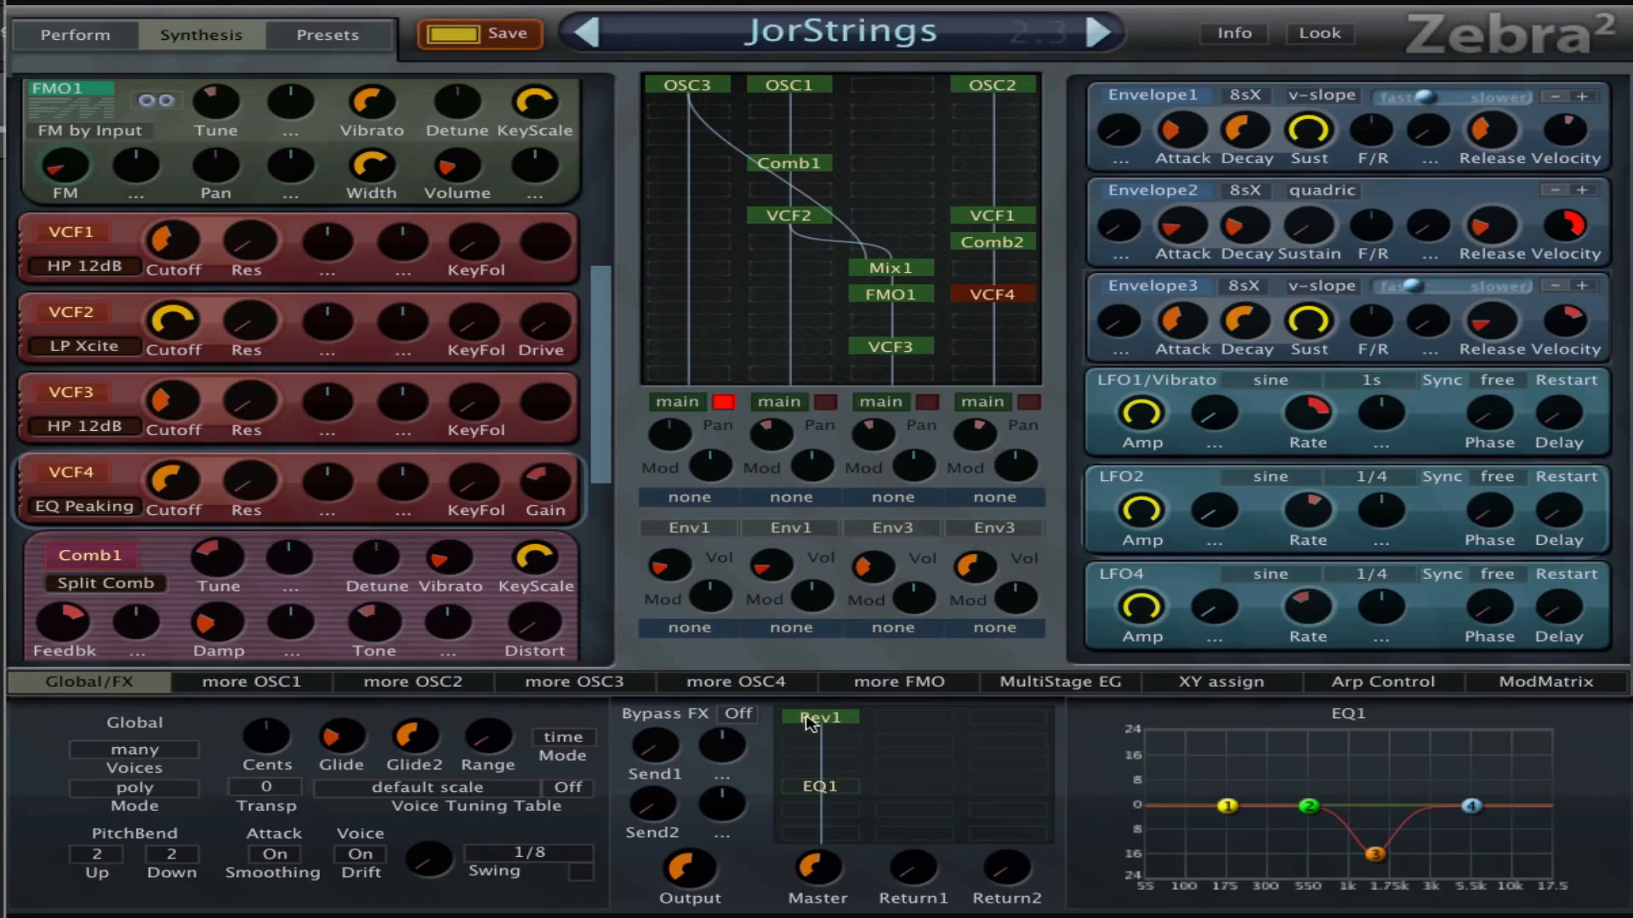
# Remove the EQ1 module from the effects grid and set the Master level to 58.
pyautogui.click(848, 783)
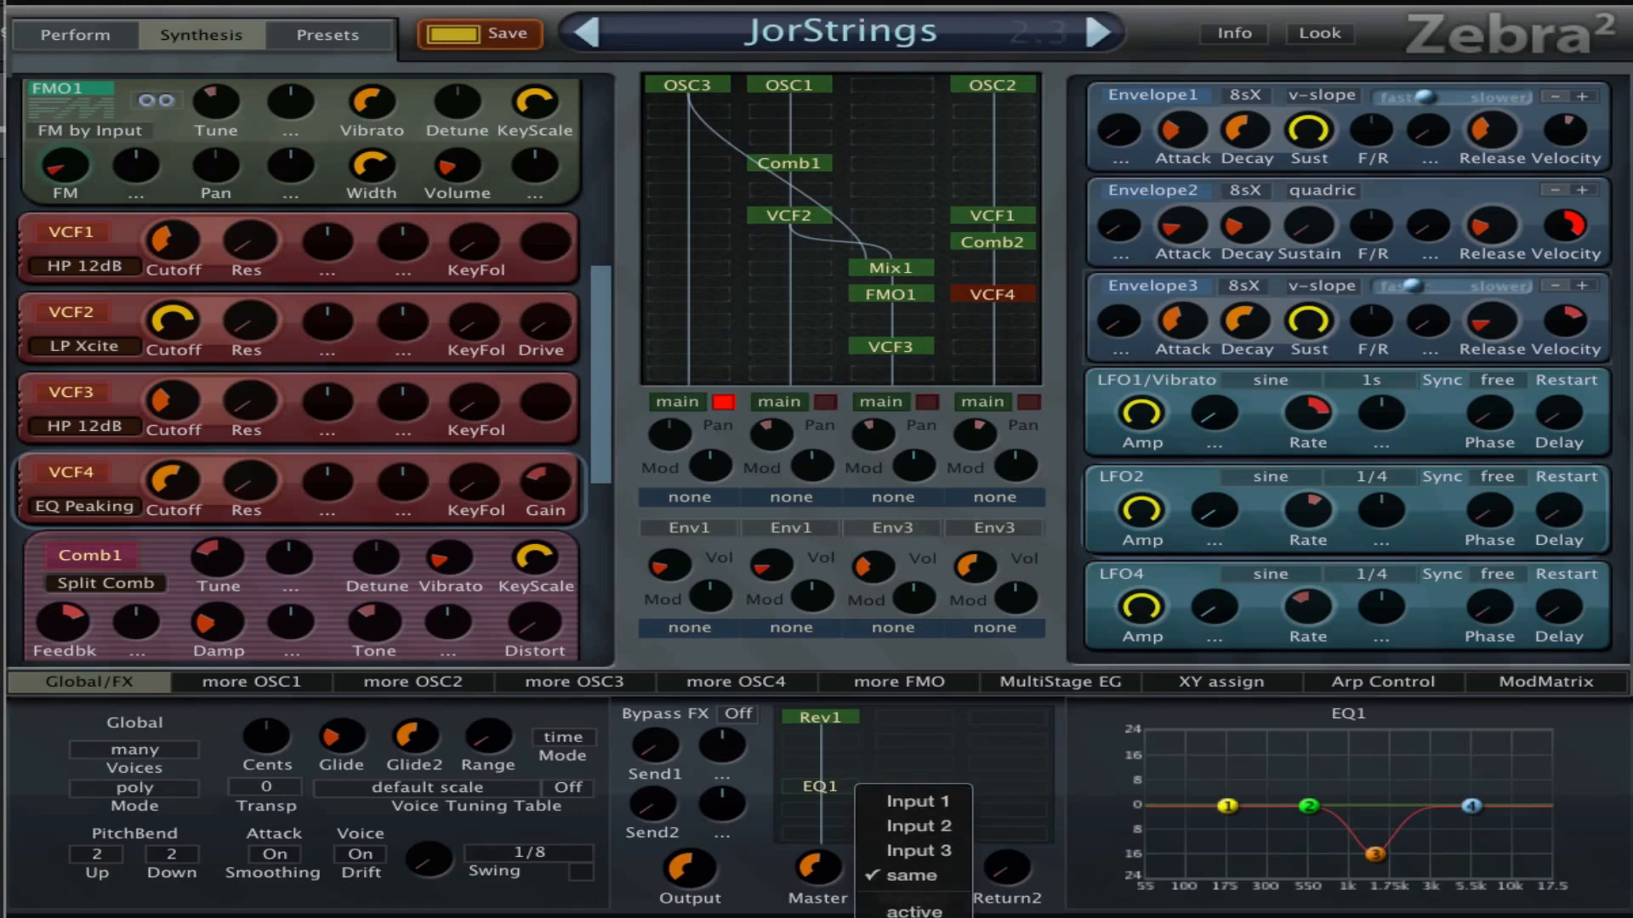
pyautogui.click(914, 910)
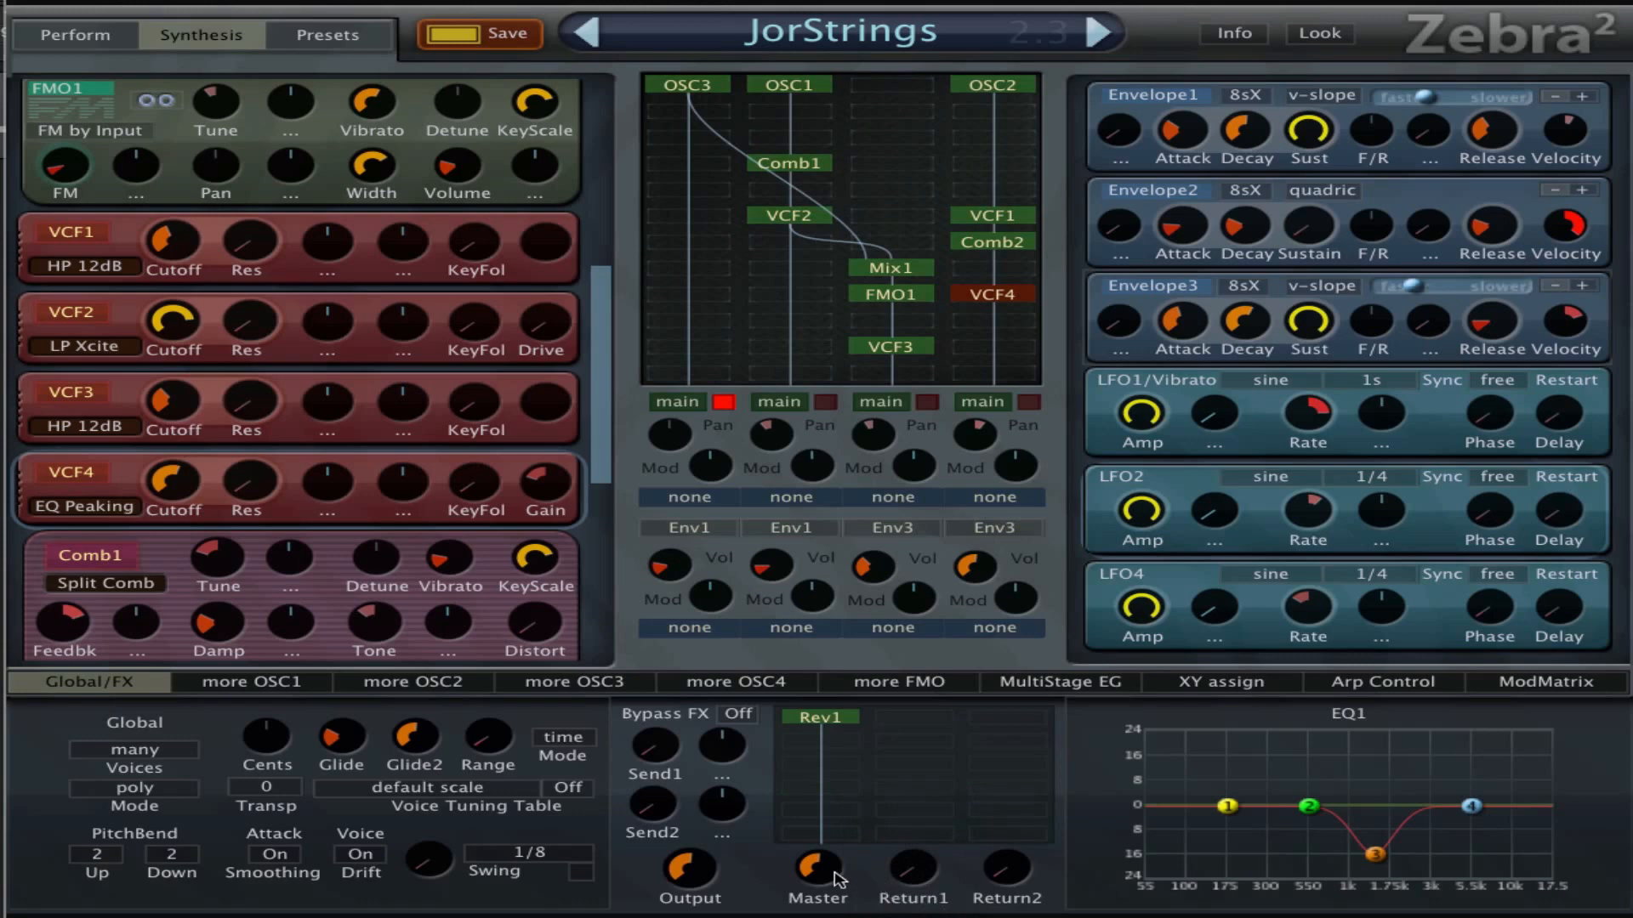
pyautogui.moveTo(829, 874); pyautogui.dragTo(818, 851)
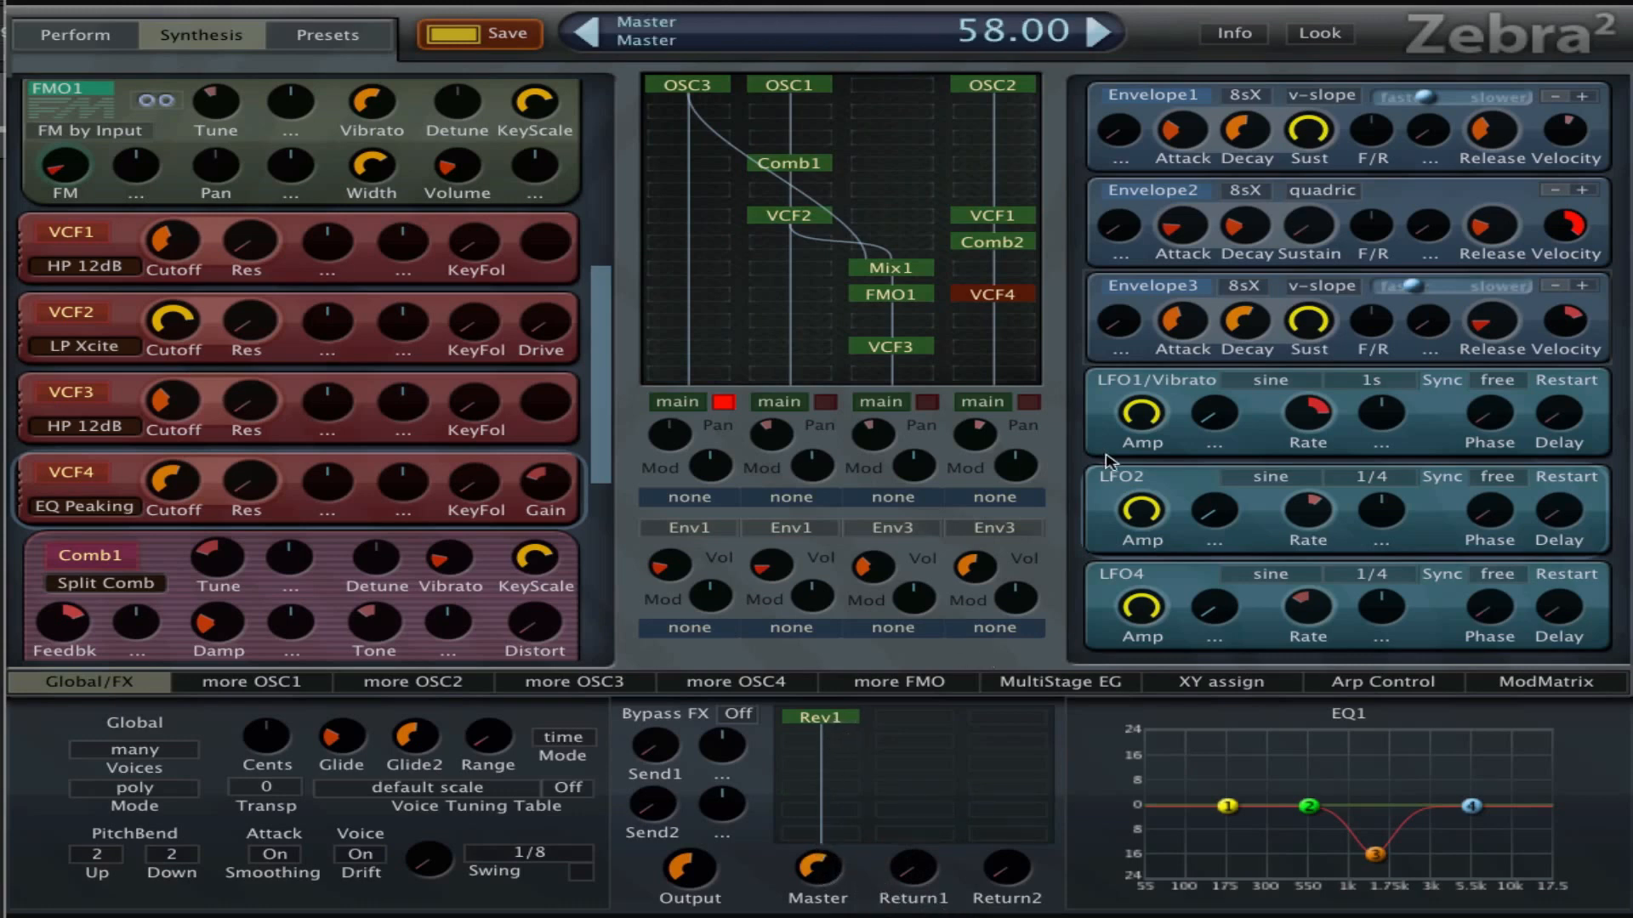
# Show Rev1's reverb settings and readjust the second and third lanes' panning, moving the third lane to the right.
pyautogui.click(838, 719)
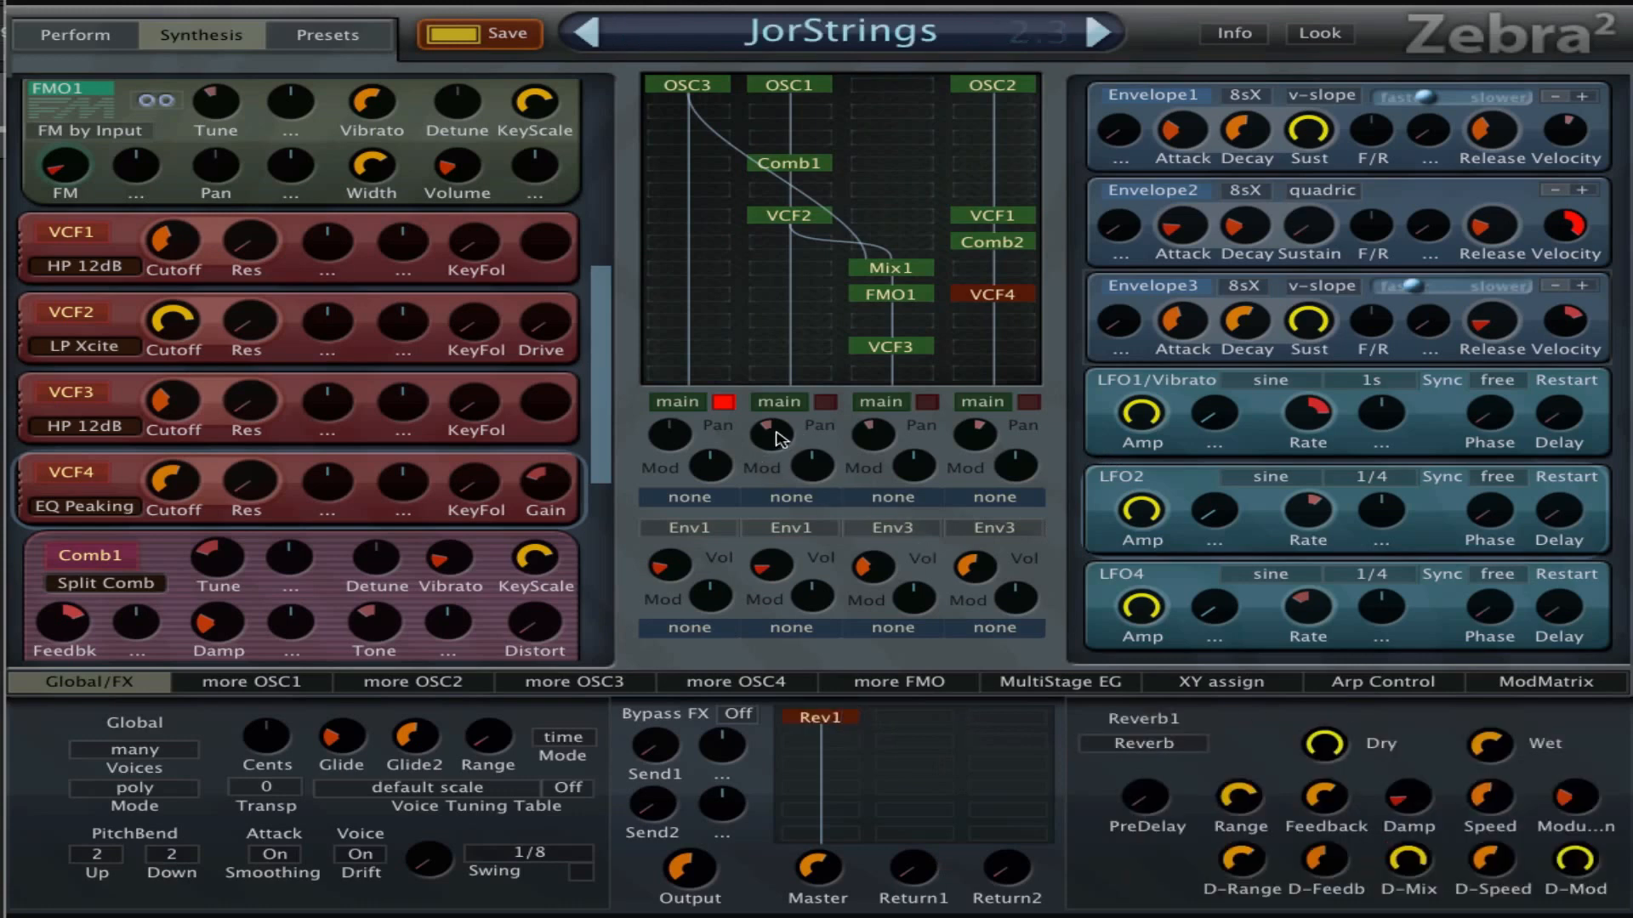
pyautogui.moveTo(887, 440); pyautogui.dragTo(987, 456)
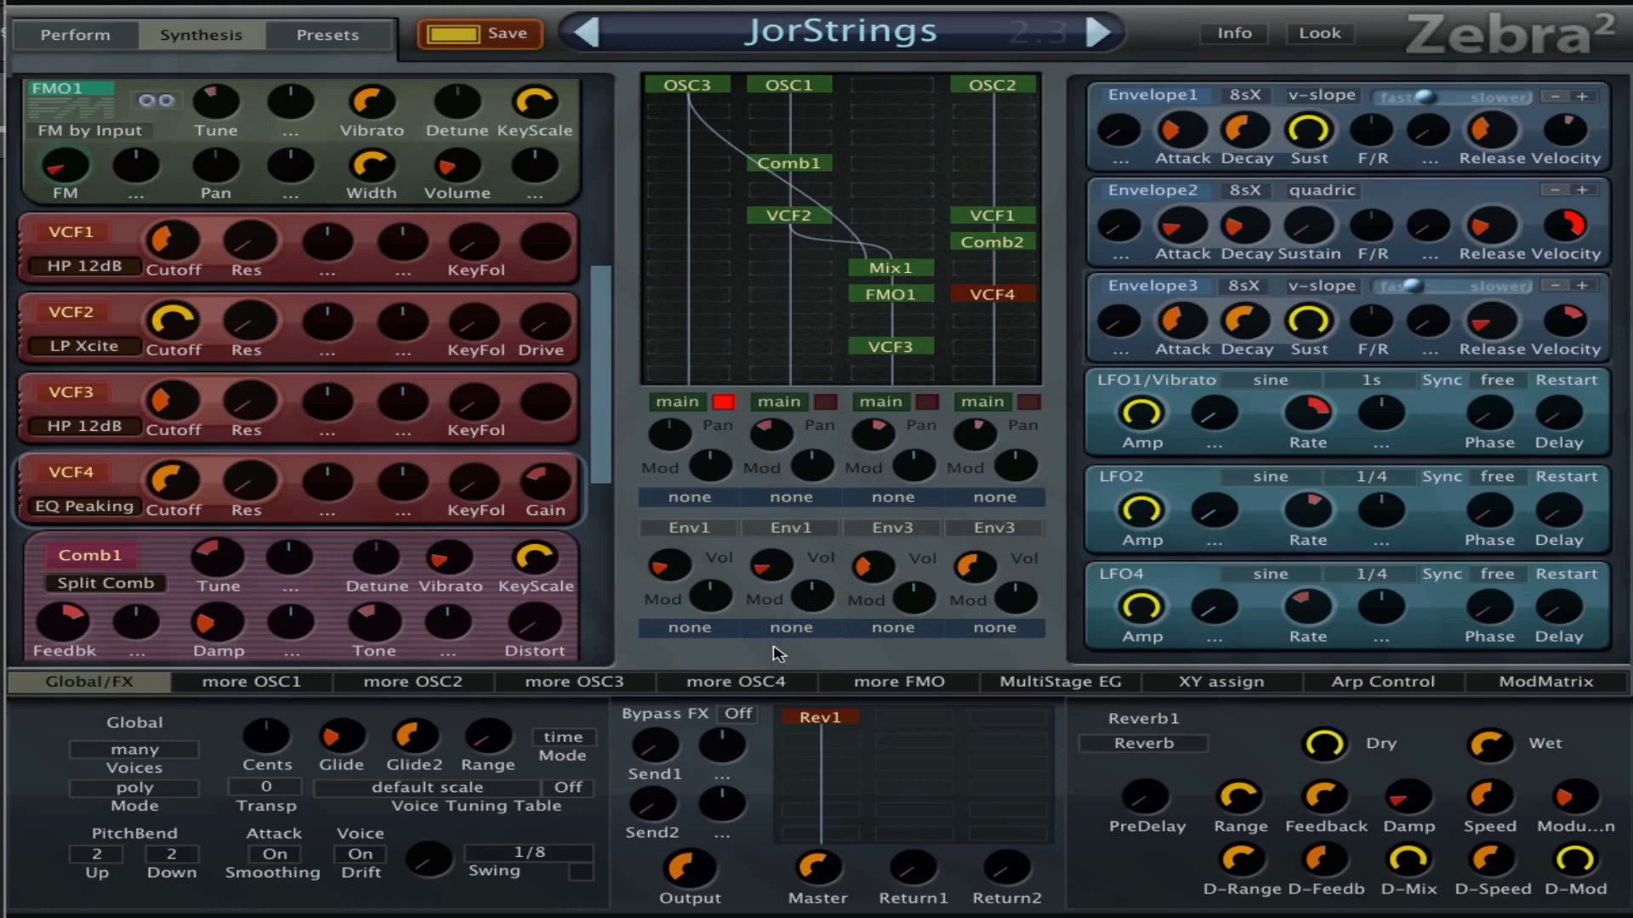
# With the second and third lanes temporarily muted, set the fourth lane's volume to 47 and restore both lanes.
pyautogui.click(823, 403)
pyautogui.click(926, 404)
pyautogui.moveTo(982, 565)
pyautogui.mouseDown()
pyautogui.moveTo(1017, 546)
pyautogui.moveTo(999, 574)
pyautogui.mouseUp()
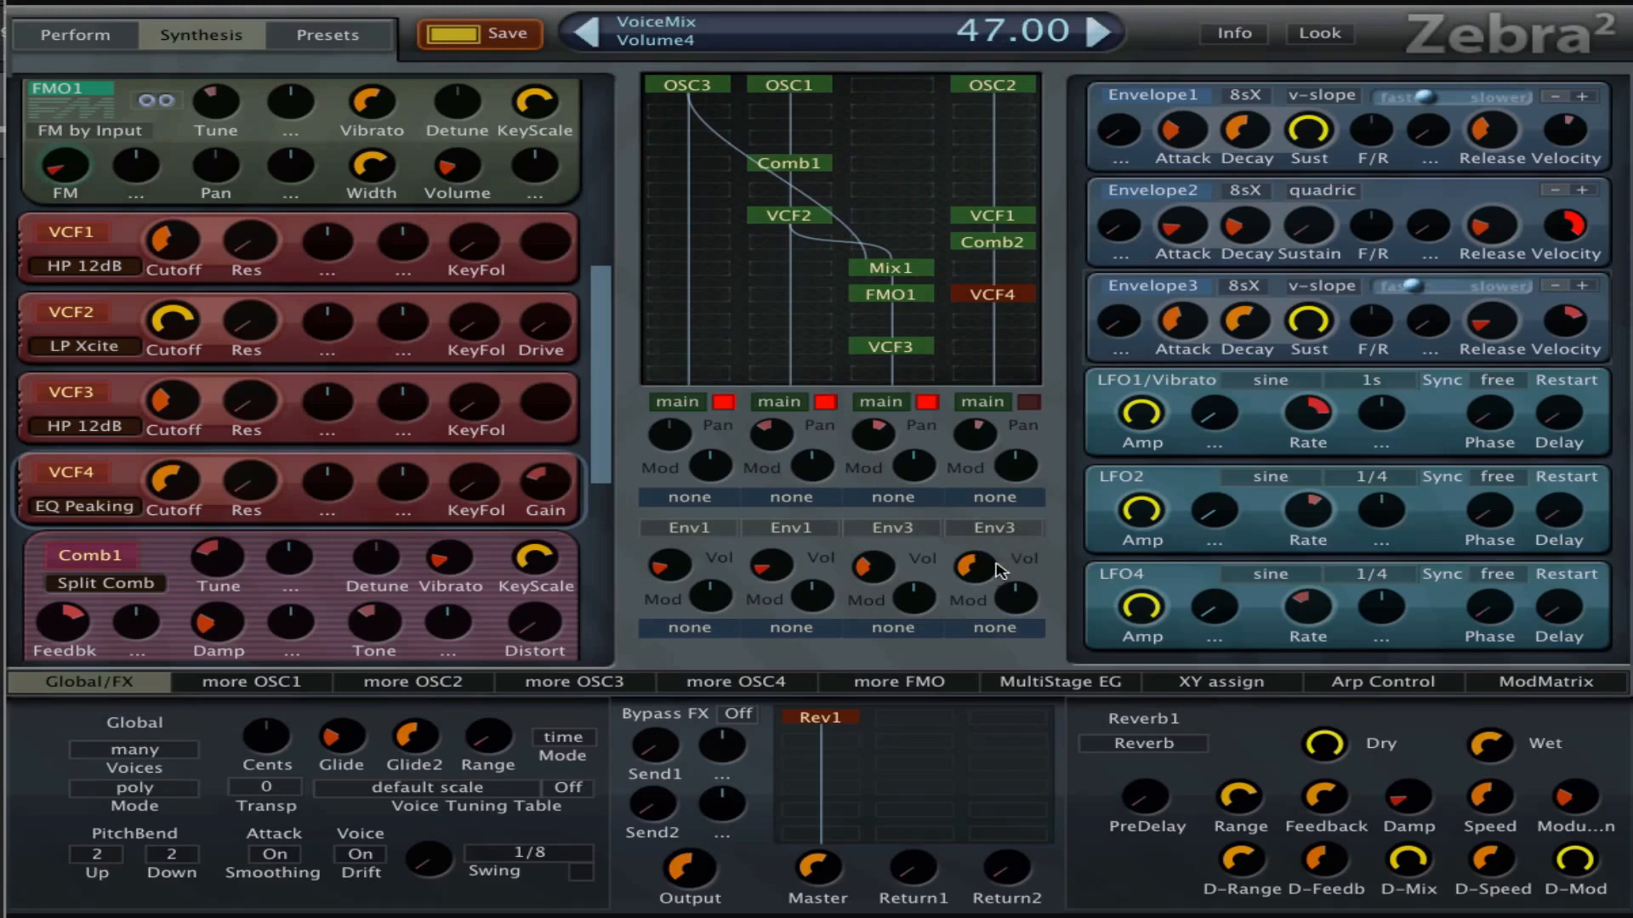
pyautogui.click(929, 401)
pyautogui.click(825, 402)
# Bring the OSC1, OSC2 and OSC3 modules back into view.
pyautogui.moveTo(598, 373); pyautogui.dragTo(623, 128)
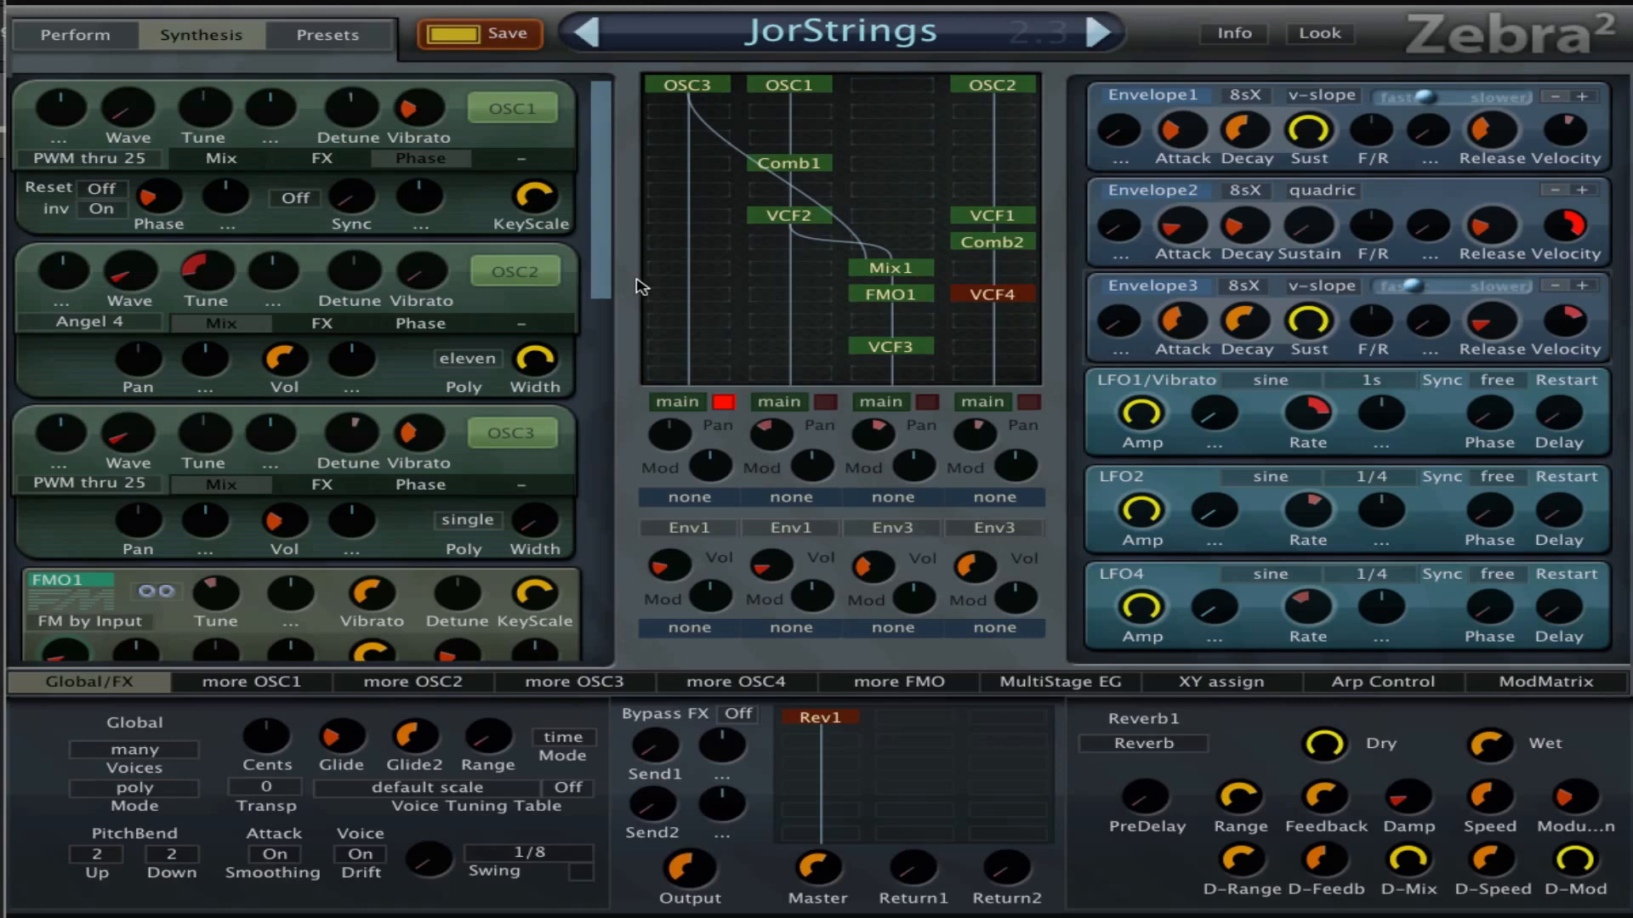
pyautogui.click(459, 491)
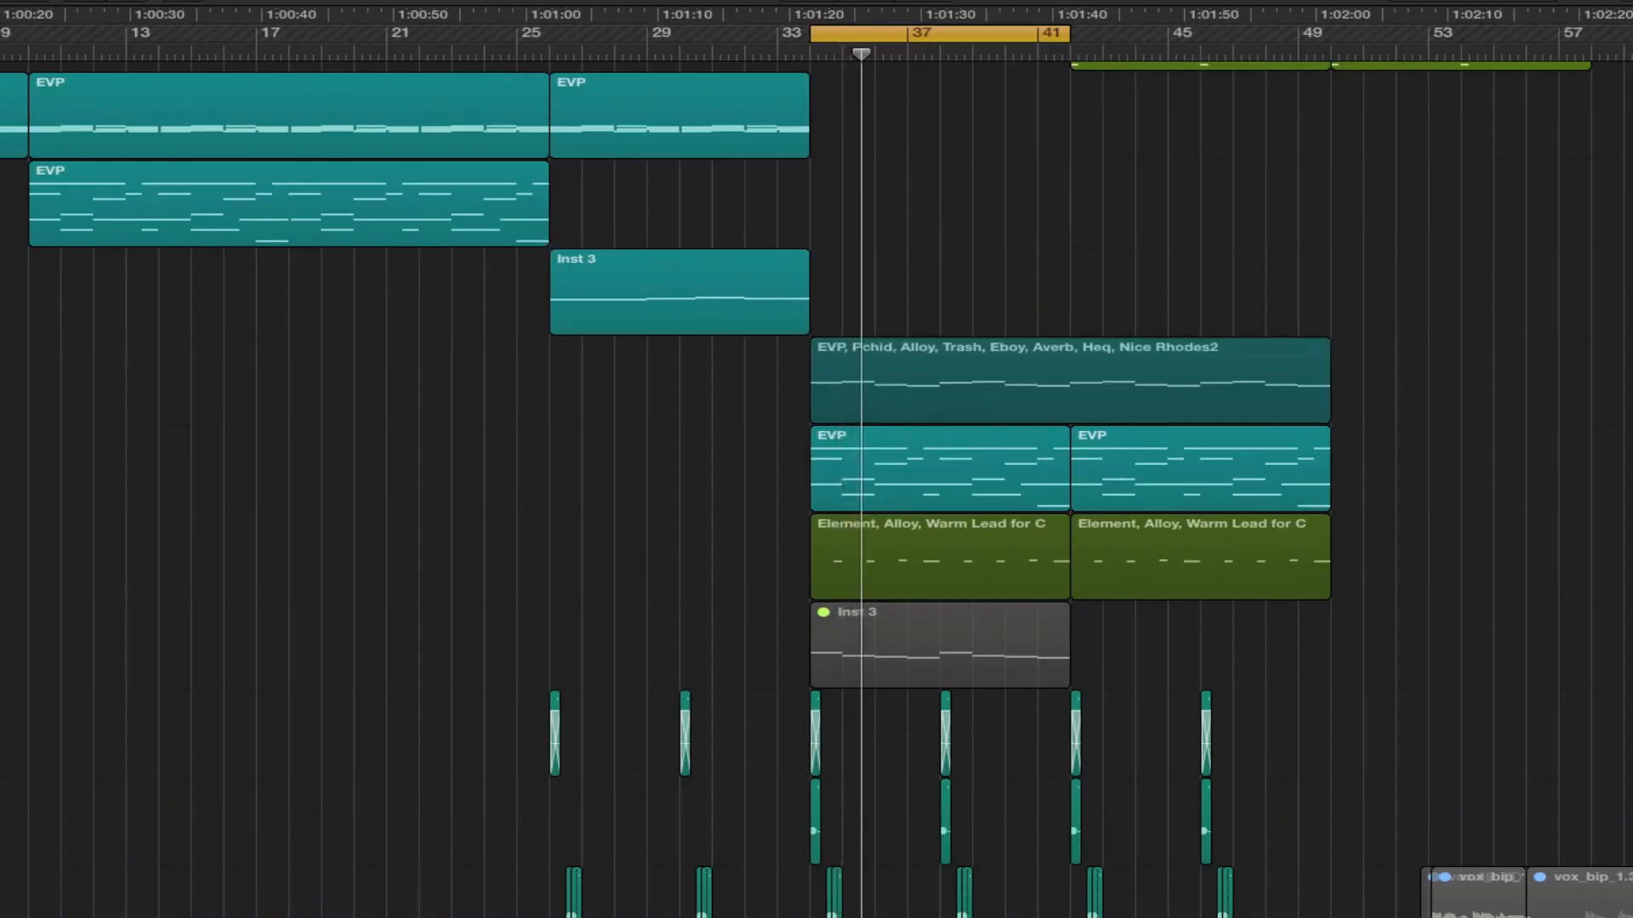
# In the song arrangement, select the Nice Rhodes2 region and turn off the cycle range to let playback continue past it.
pyautogui.click(2, 380)
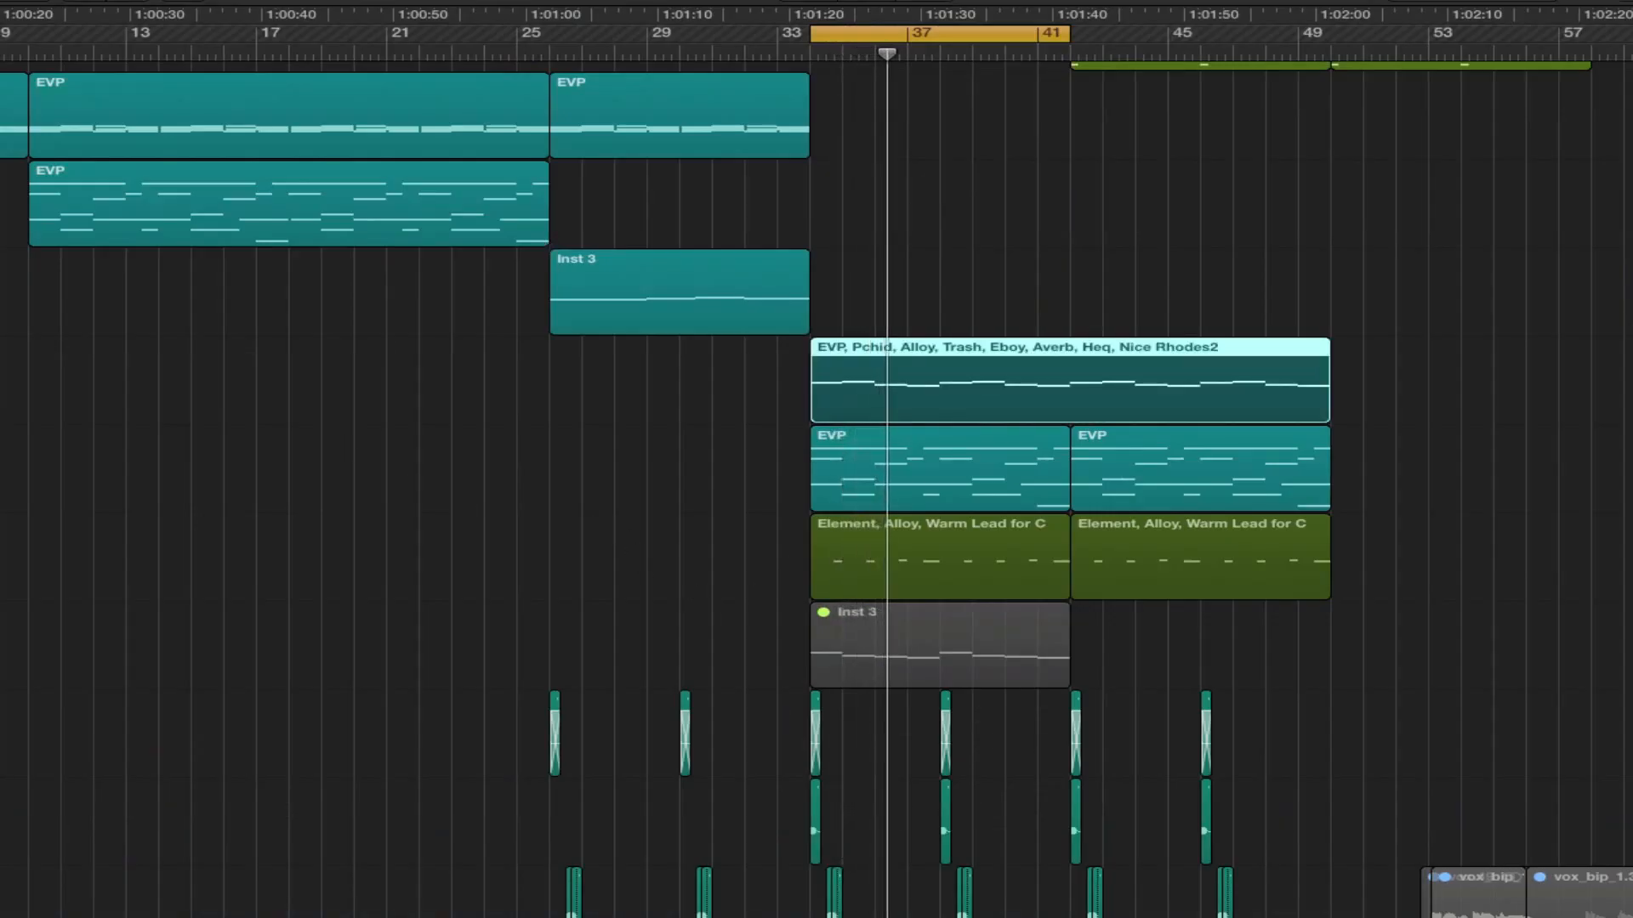
pyautogui.press('c')
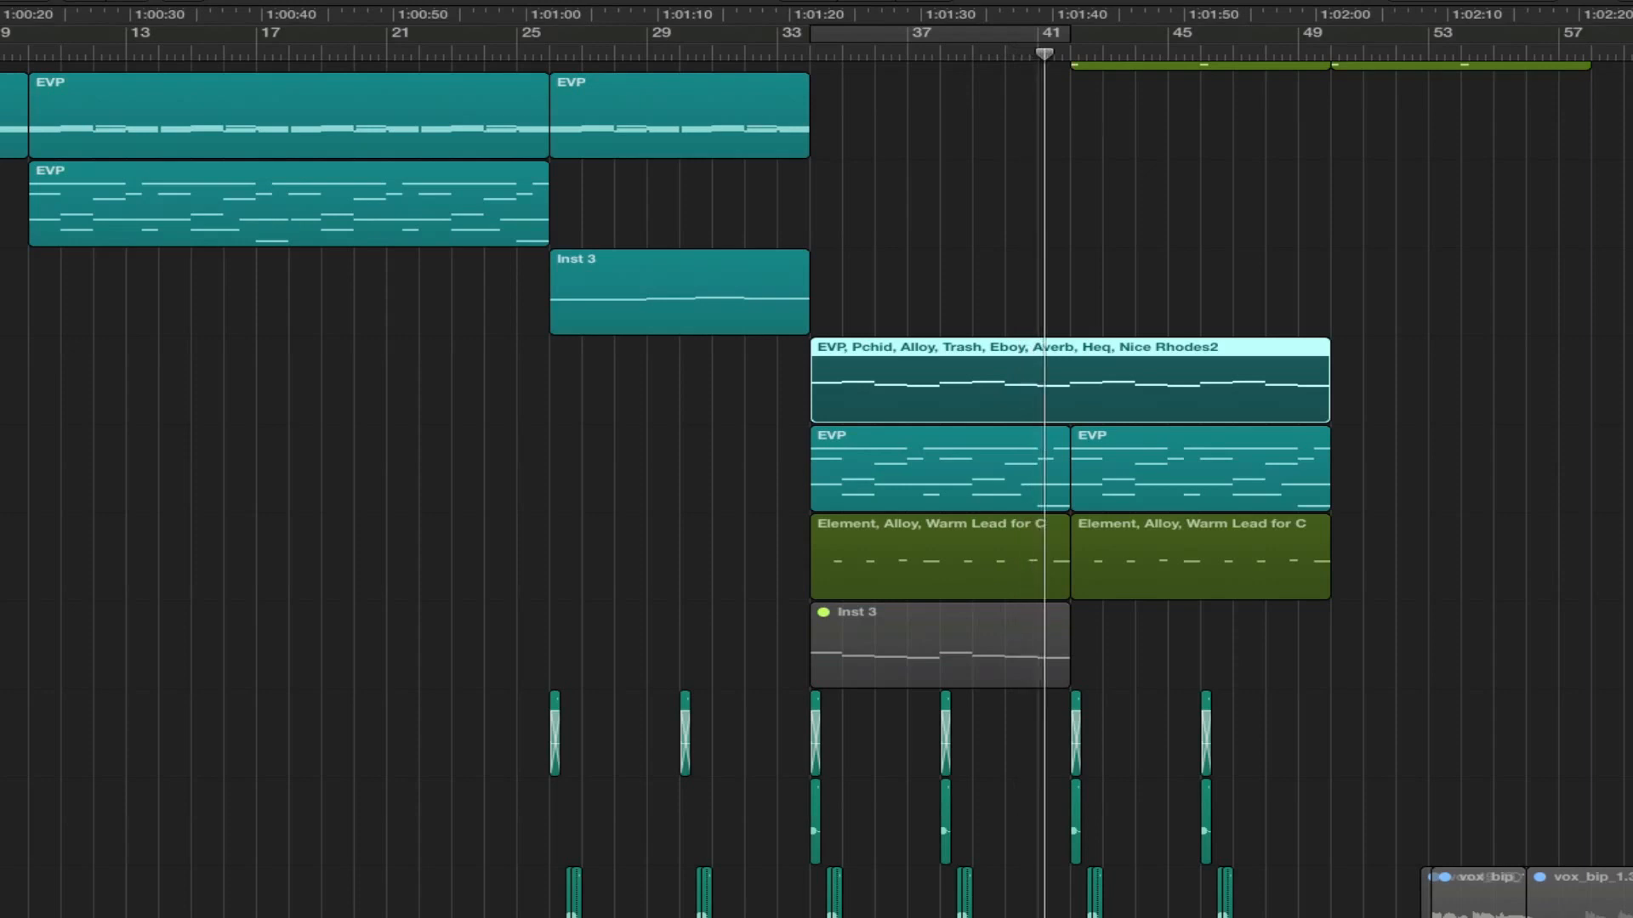
pyautogui.scroll(2, 1213, 390)
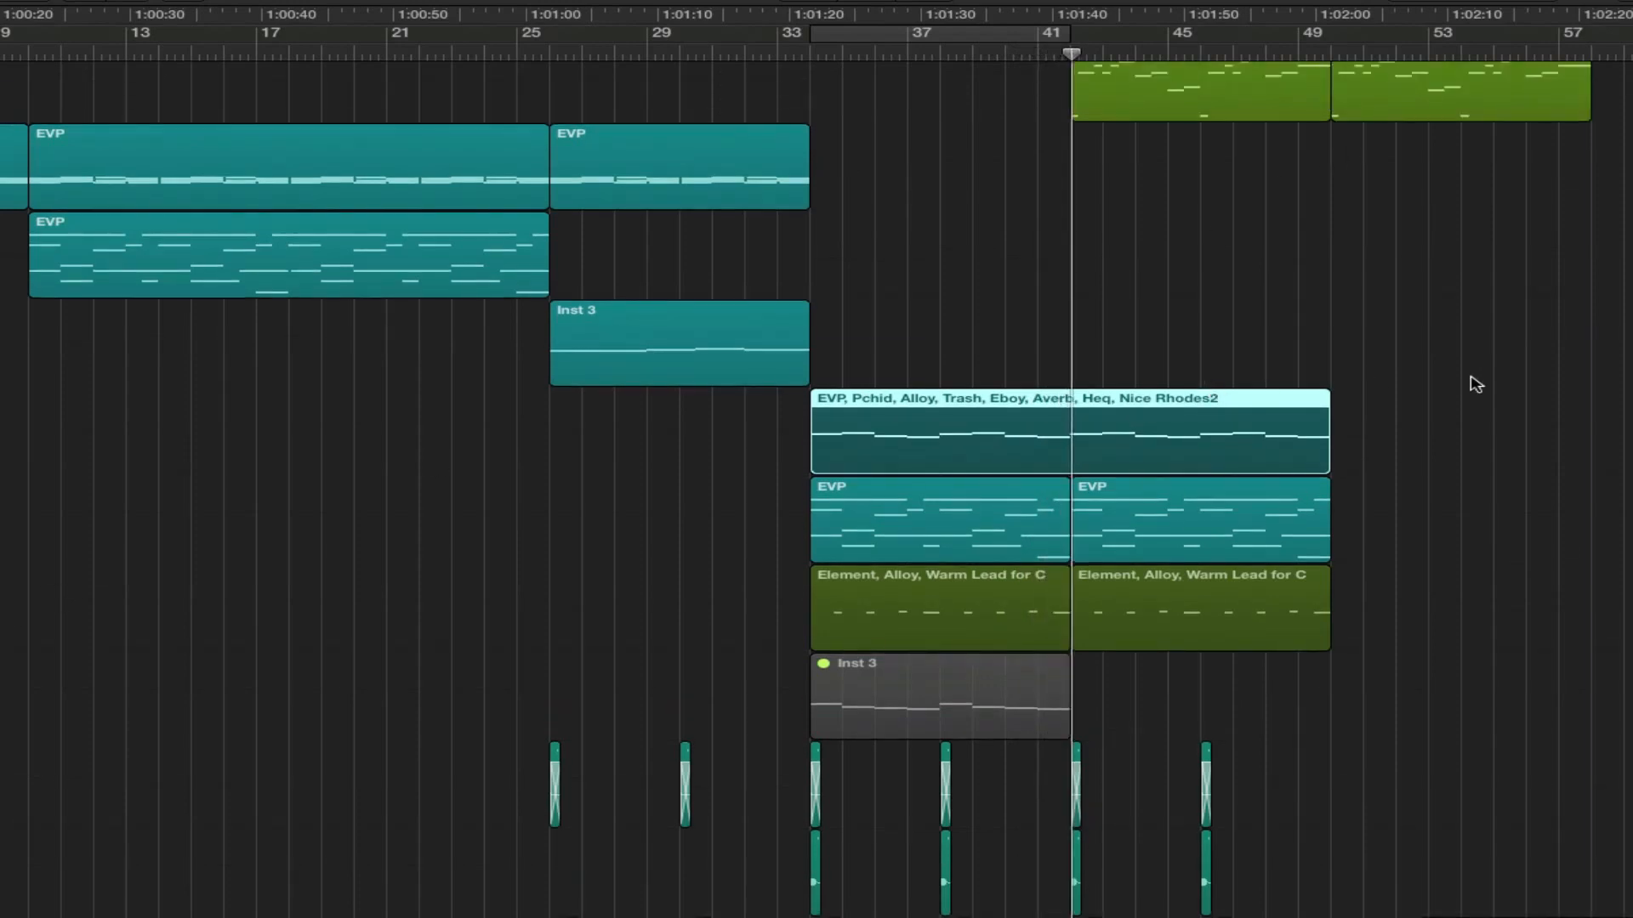
pyautogui.scroll(2, 1476, 384)
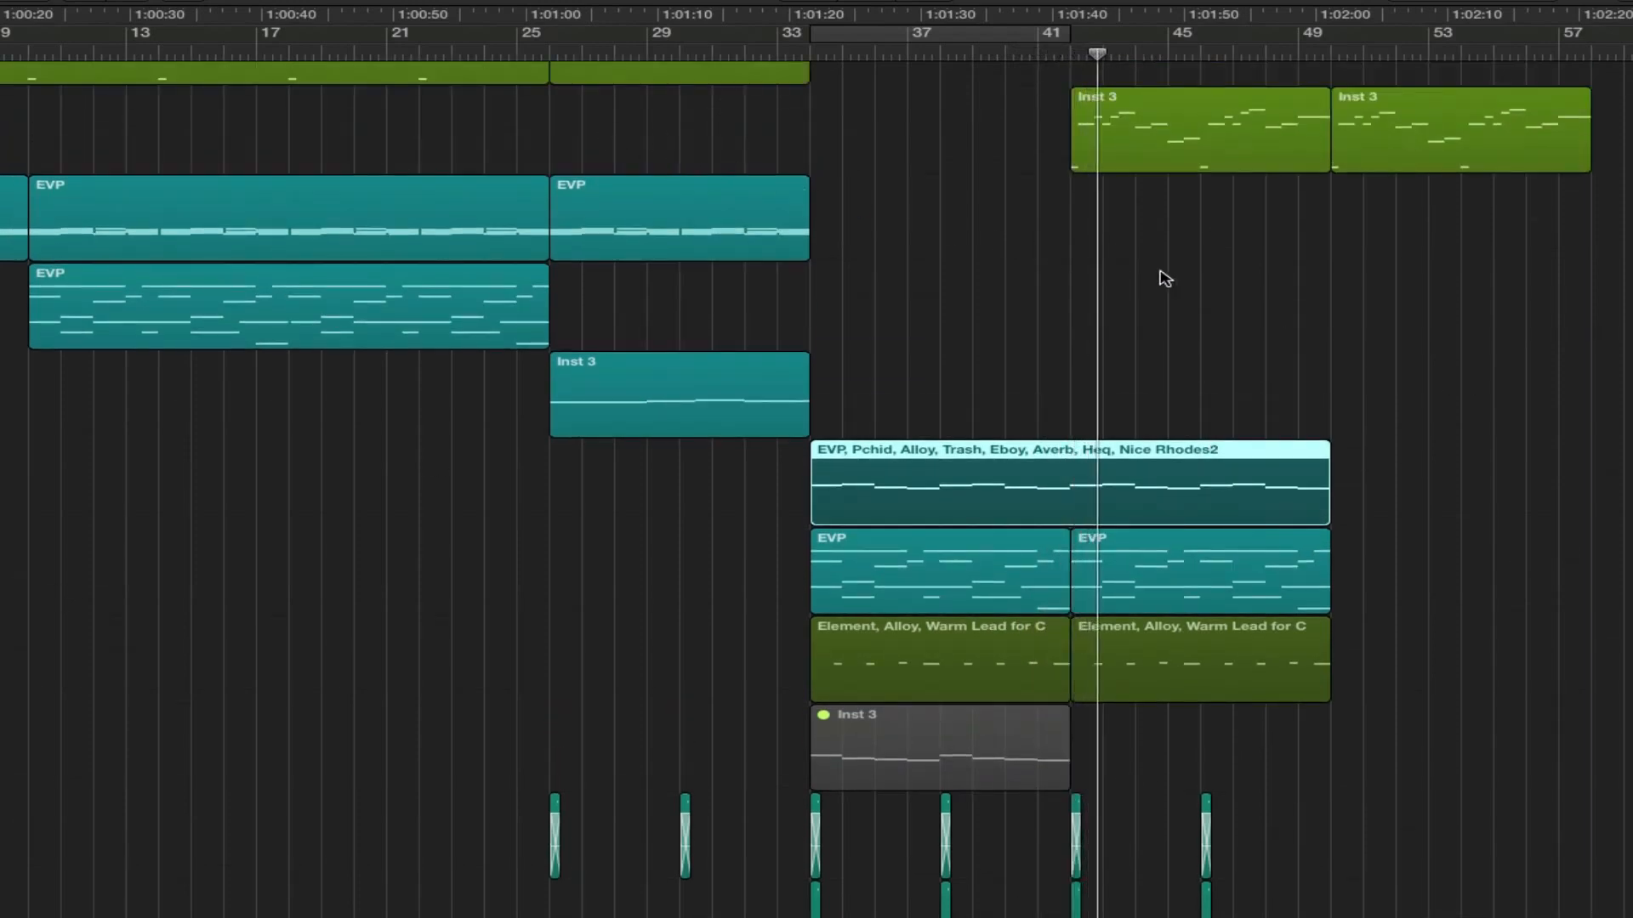